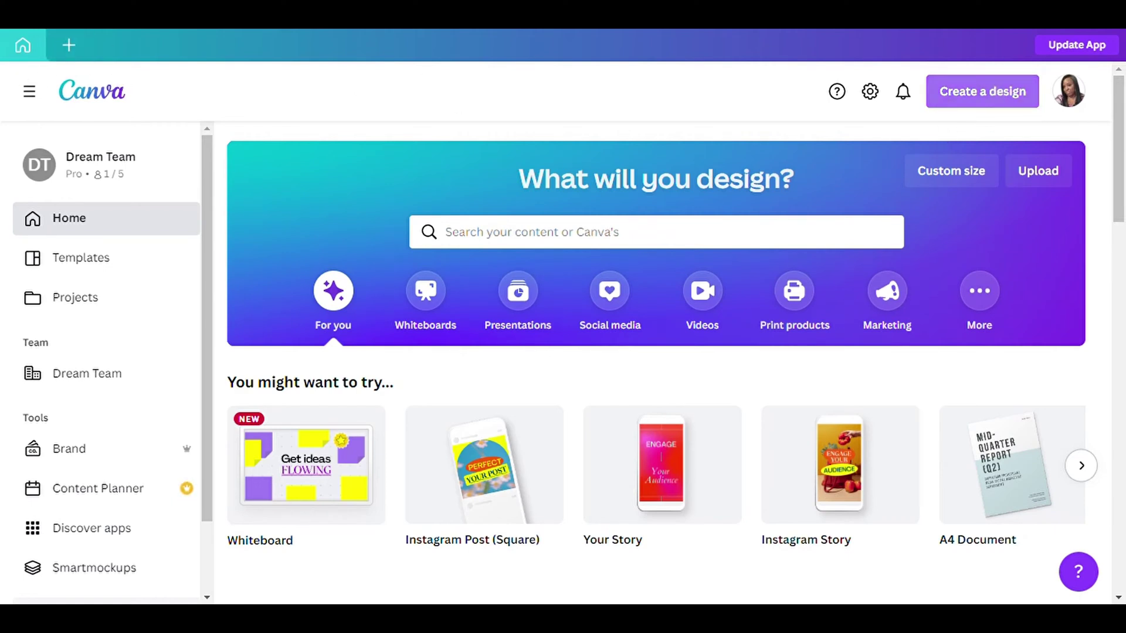
Create a new blank design in the Instagram Post (Square) format.
click(982, 92)
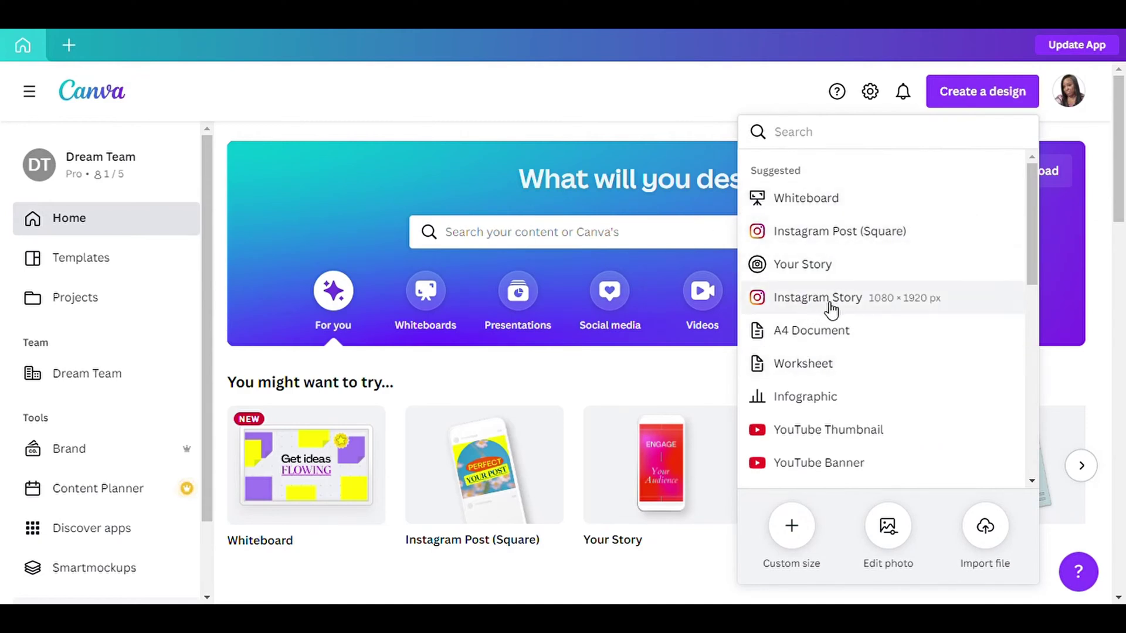
click(820, 235)
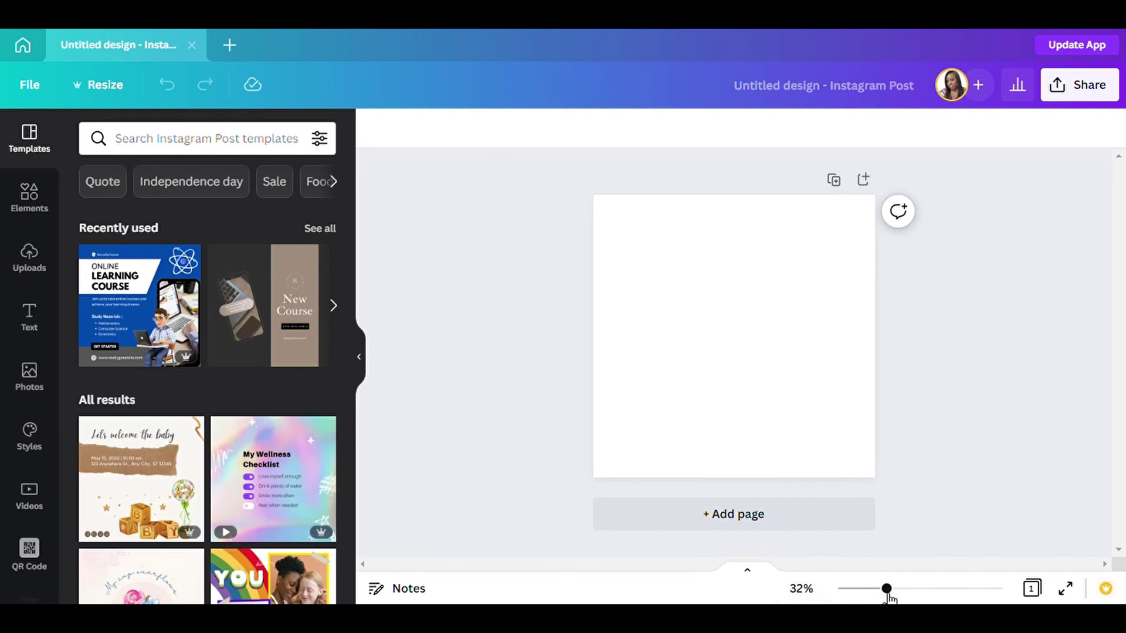
drag(896, 596, 907, 595)
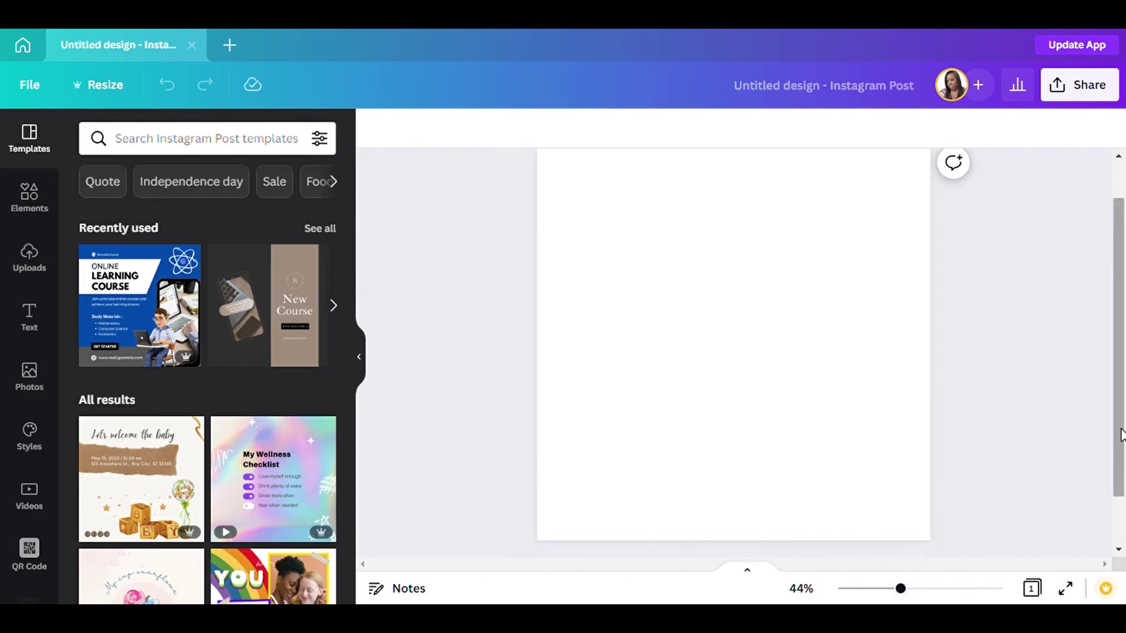
scroll(1121, 433, up, 1)
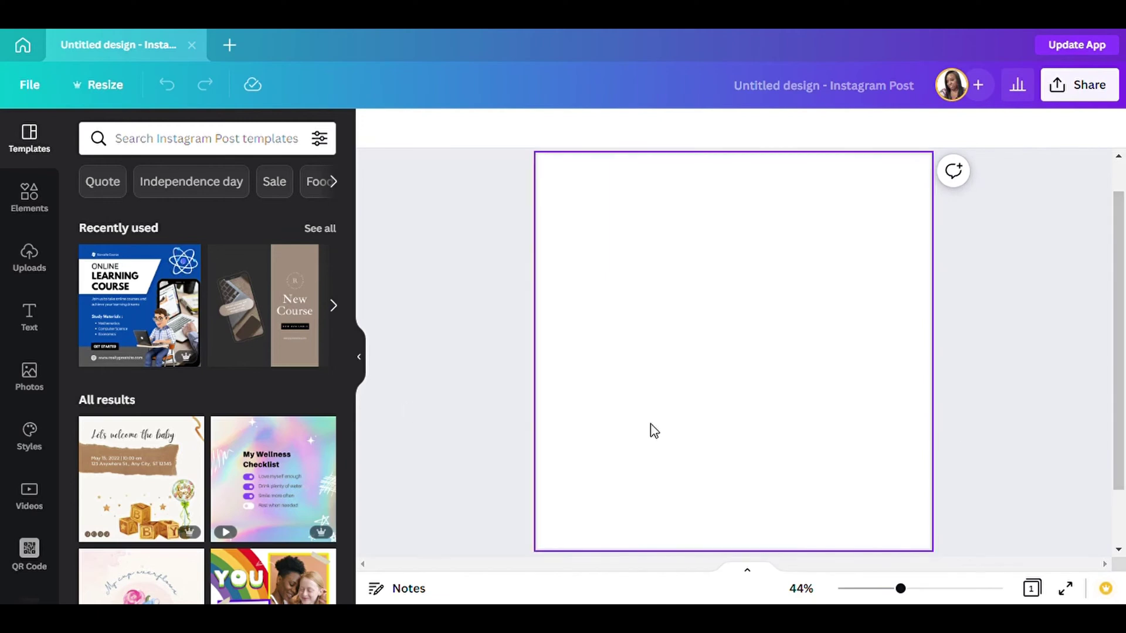
click(359, 357)
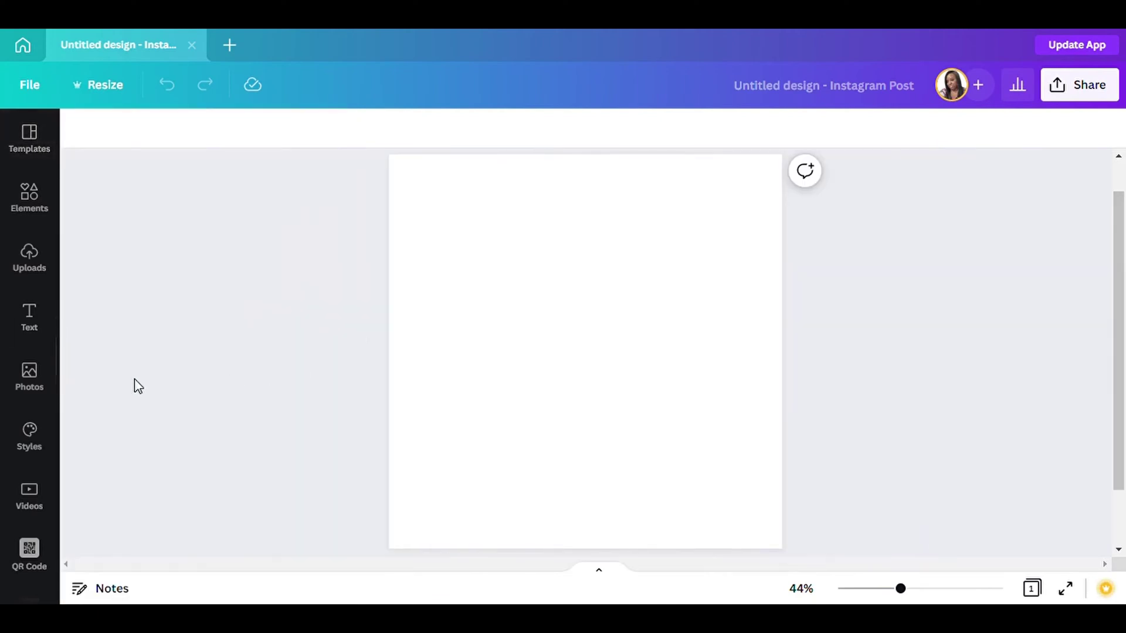
Insert the photo of four women sitting in profile from the Models folder into the design.
click(30, 261)
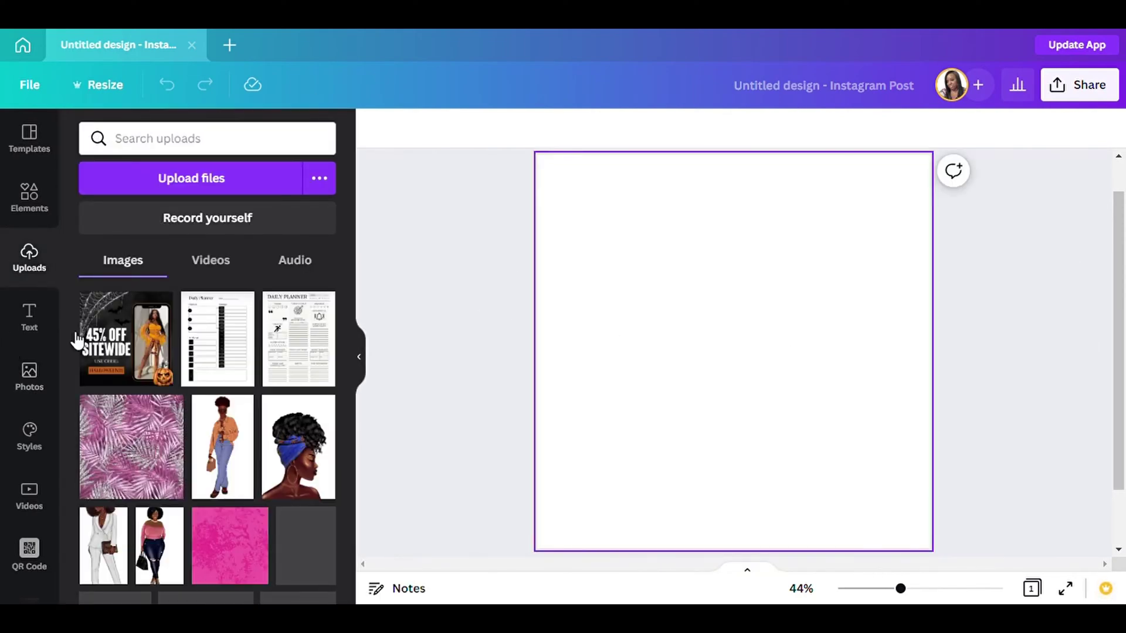
scroll(27, 358, down, 10)
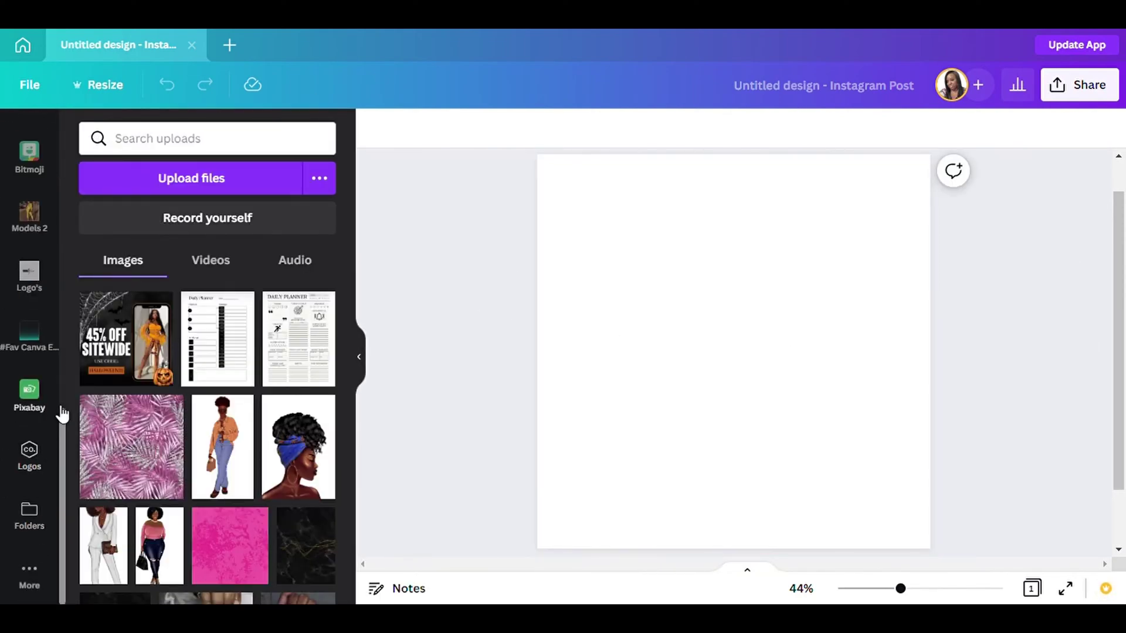
scroll(26, 193, up, 3)
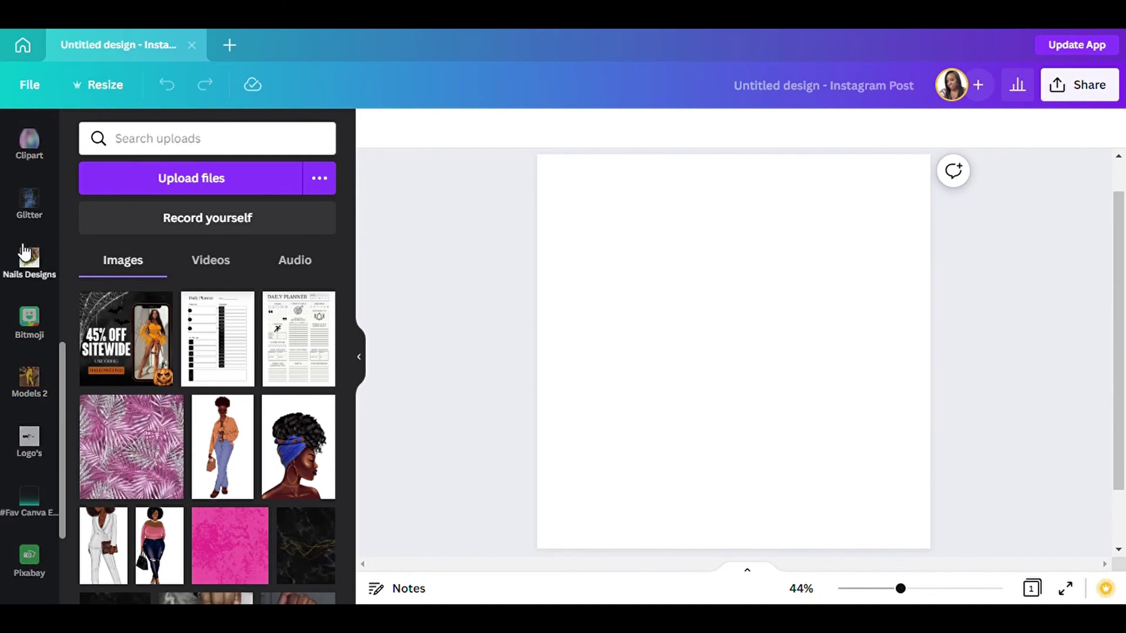
scroll(23, 252, up, 4)
click(30, 268)
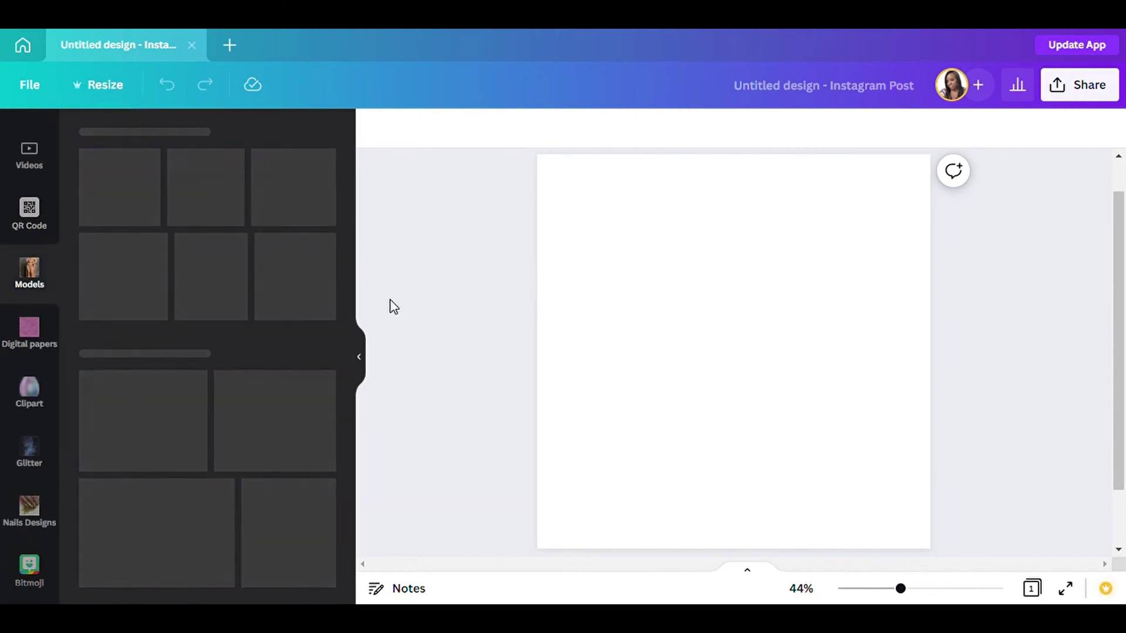
scroll(255, 378, down, 5)
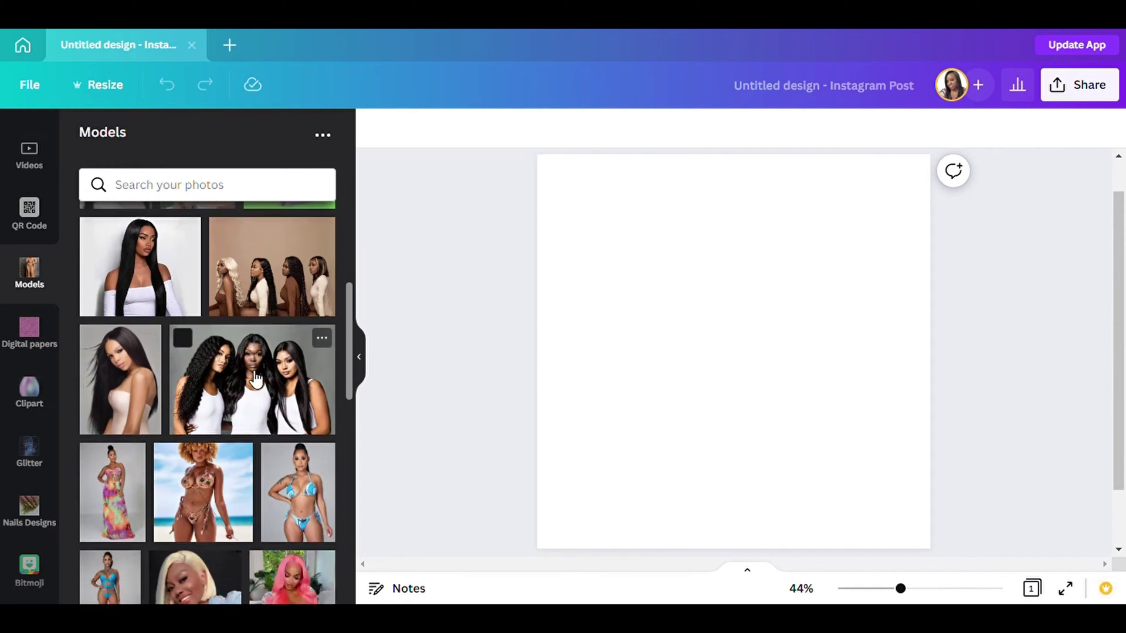
scroll(305, 358, up, 4)
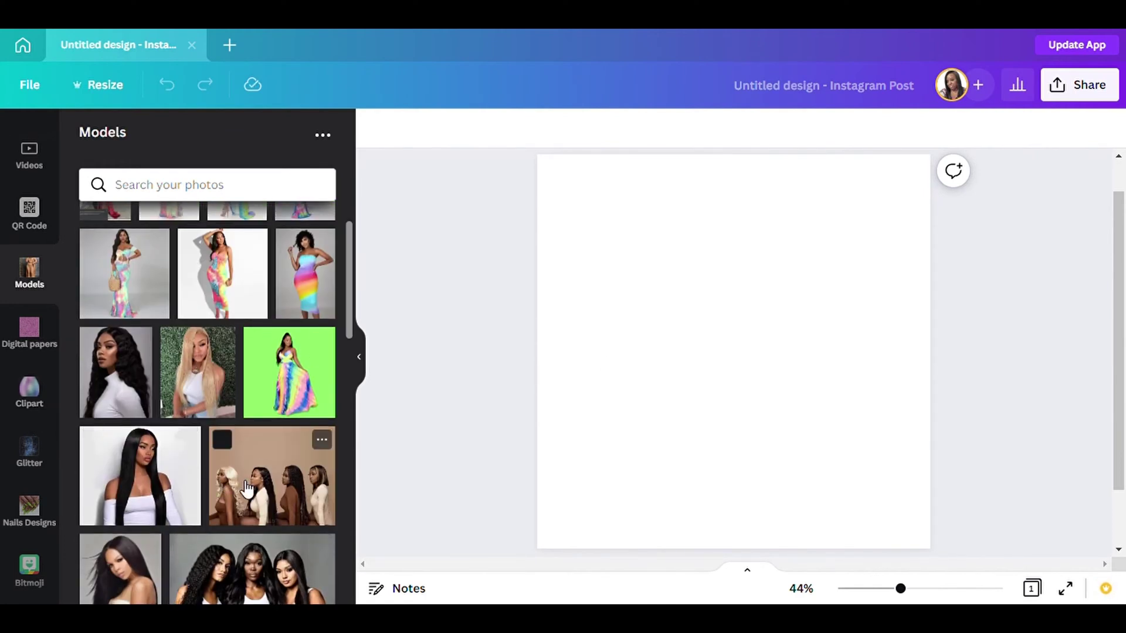
click(360, 358)
Enlarge the photo of the four women to the full page width and place it across the page's upper half.
drag(610, 394, 630, 247)
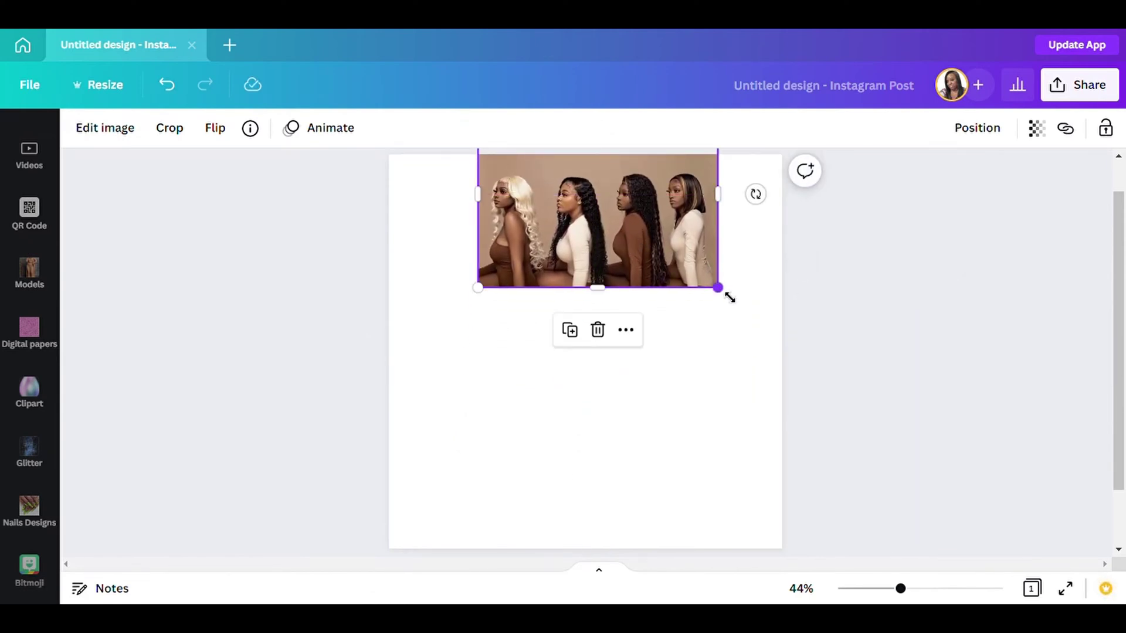
drag(728, 298, 789, 349)
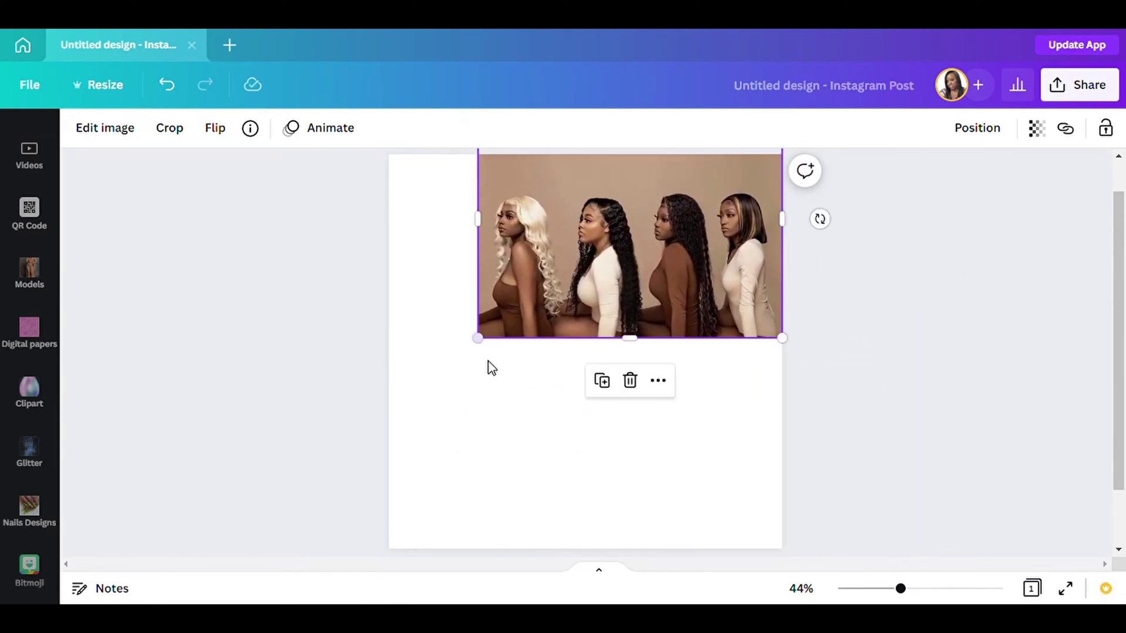
drag(491, 343, 407, 417)
drag(516, 370, 557, 306)
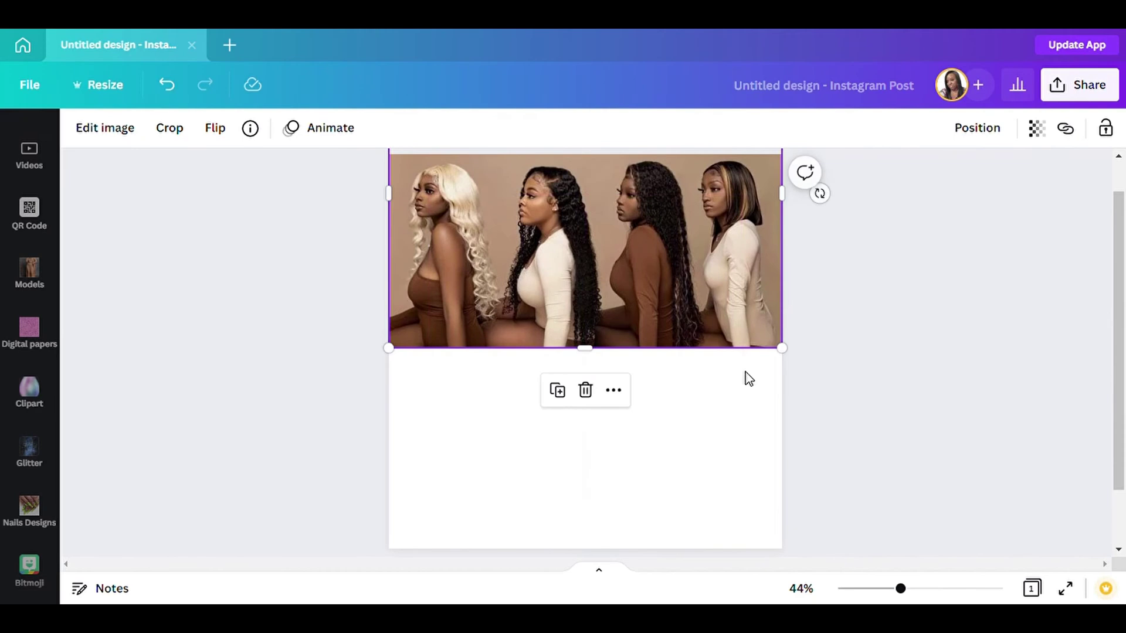
click(845, 384)
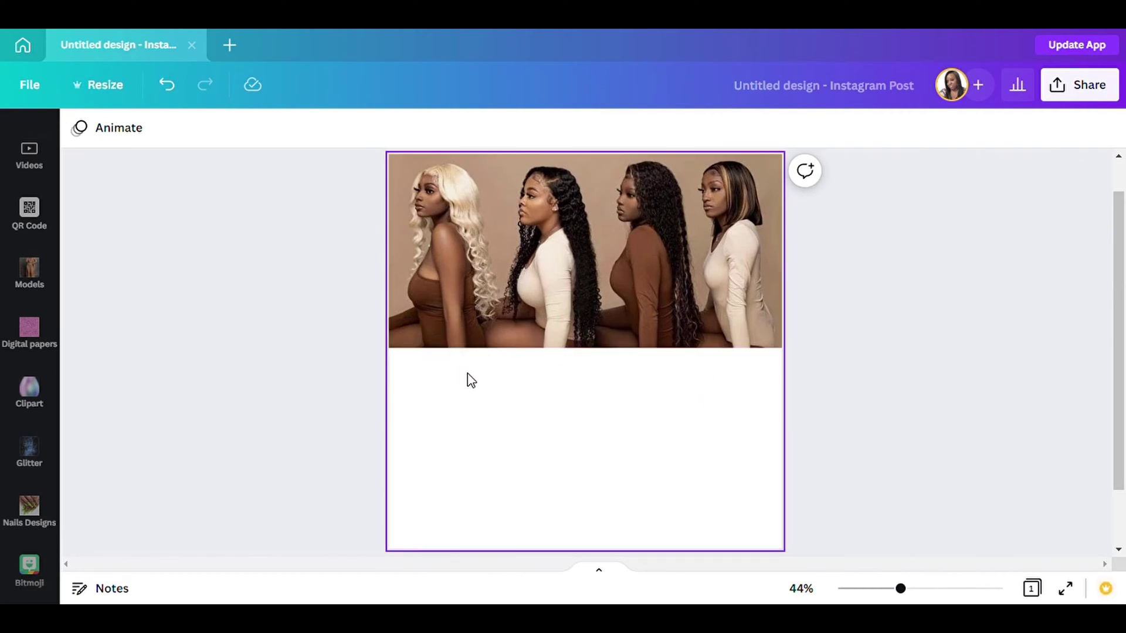
scroll(51, 206, up, 5)
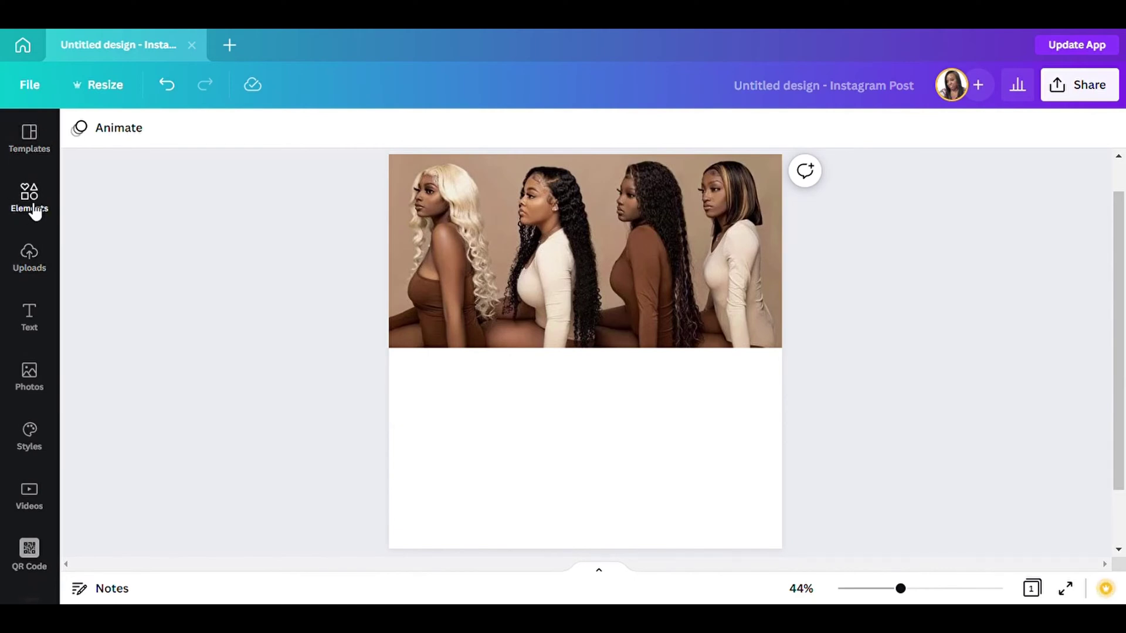
click(31, 200)
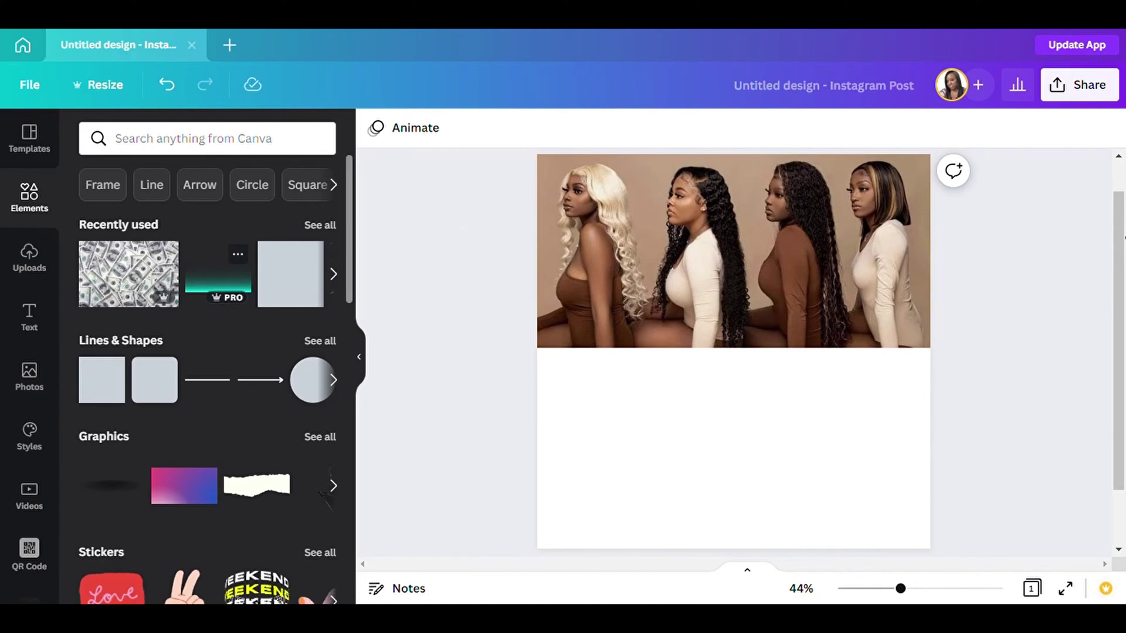
click(218, 281)
click(360, 375)
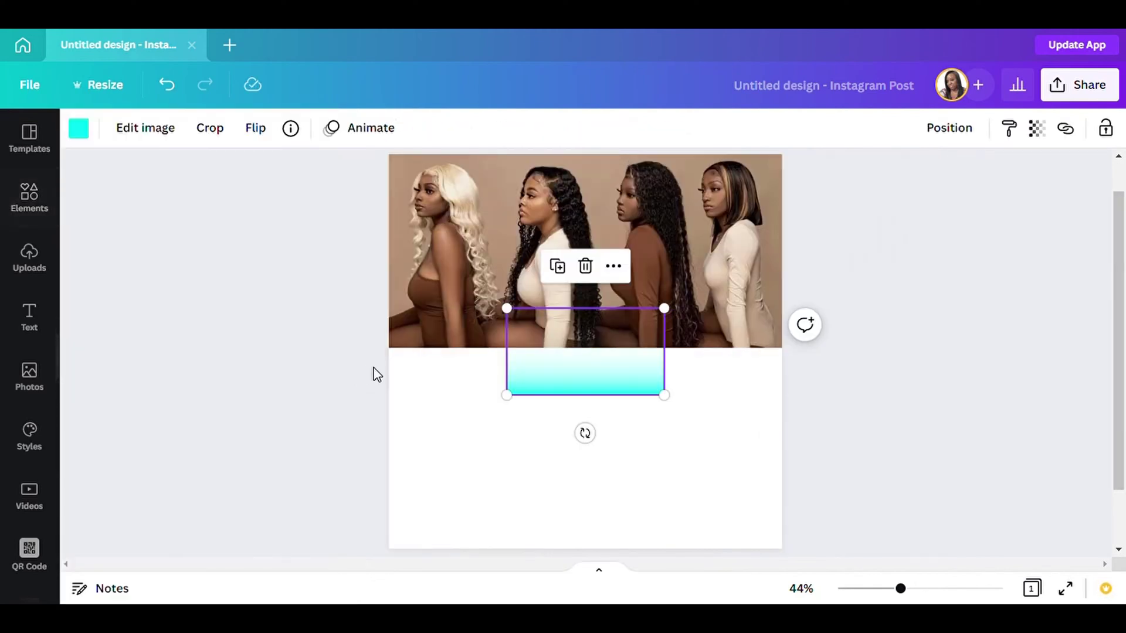
drag(610, 387, 789, 443)
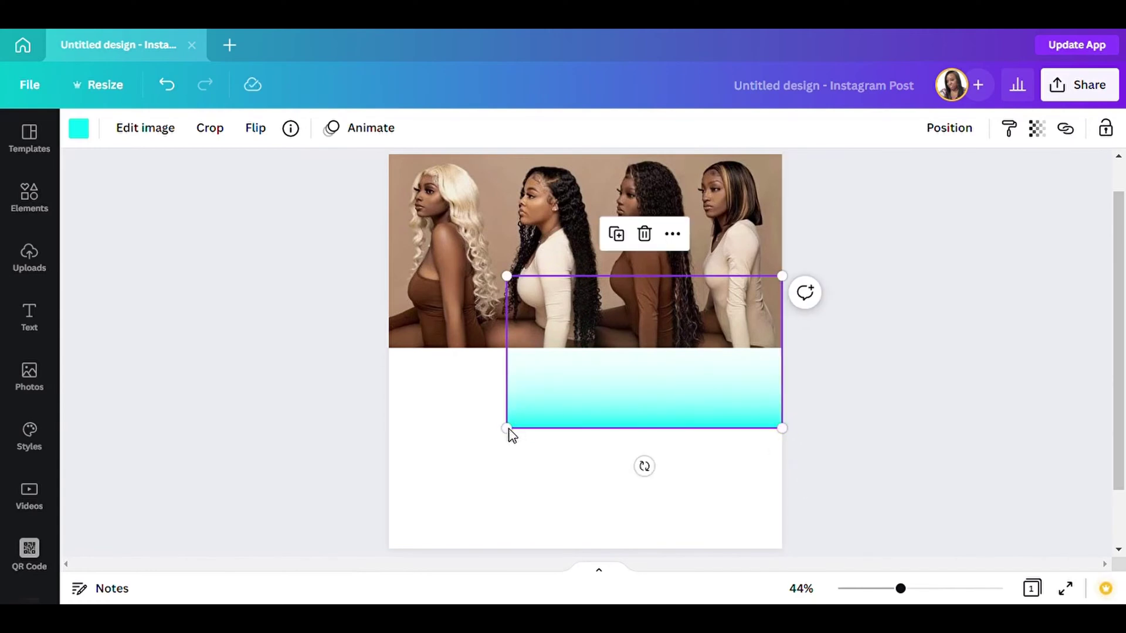
drag(509, 434, 396, 494)
drag(546, 428, 540, 299)
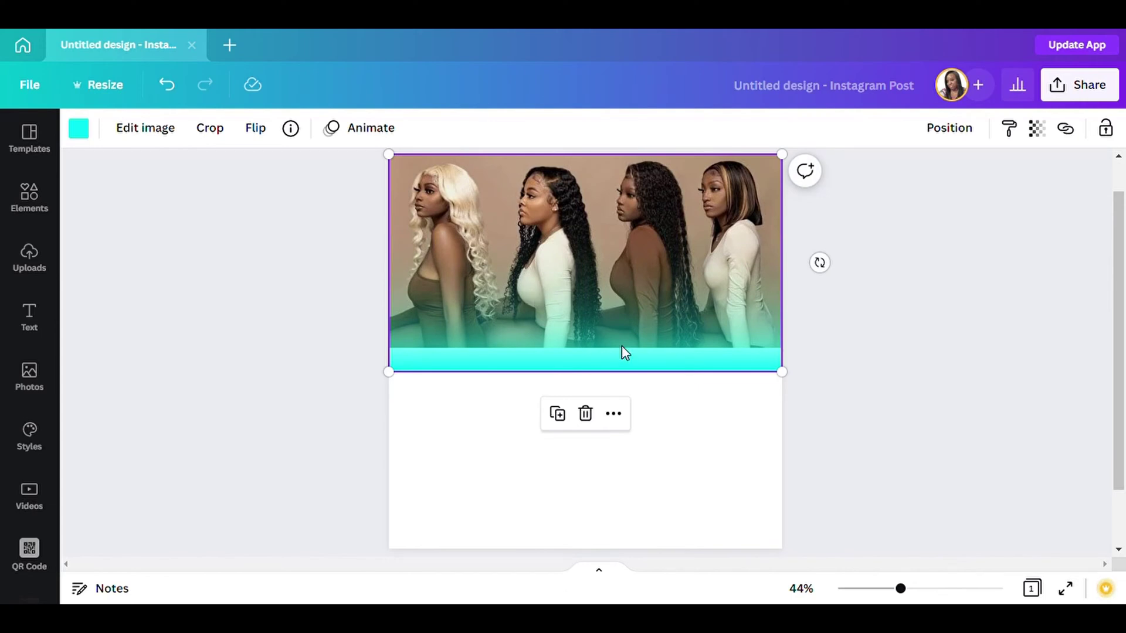
drag(628, 370, 641, 391)
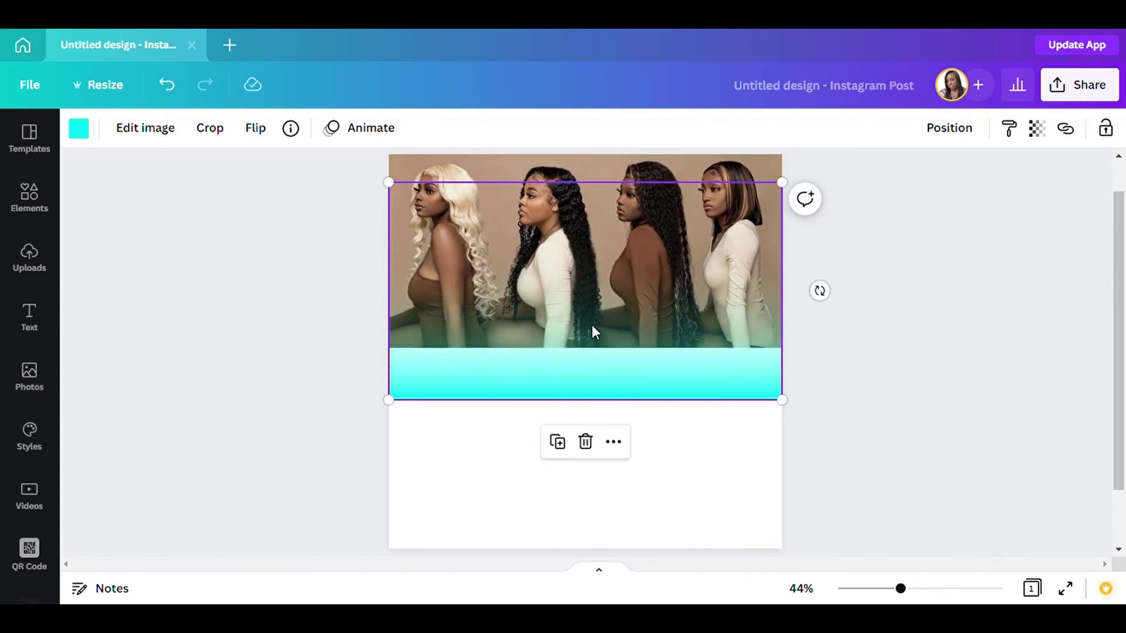
key(Delete)
Set the page background to the dark brown from the photo colors.
click(535, 378)
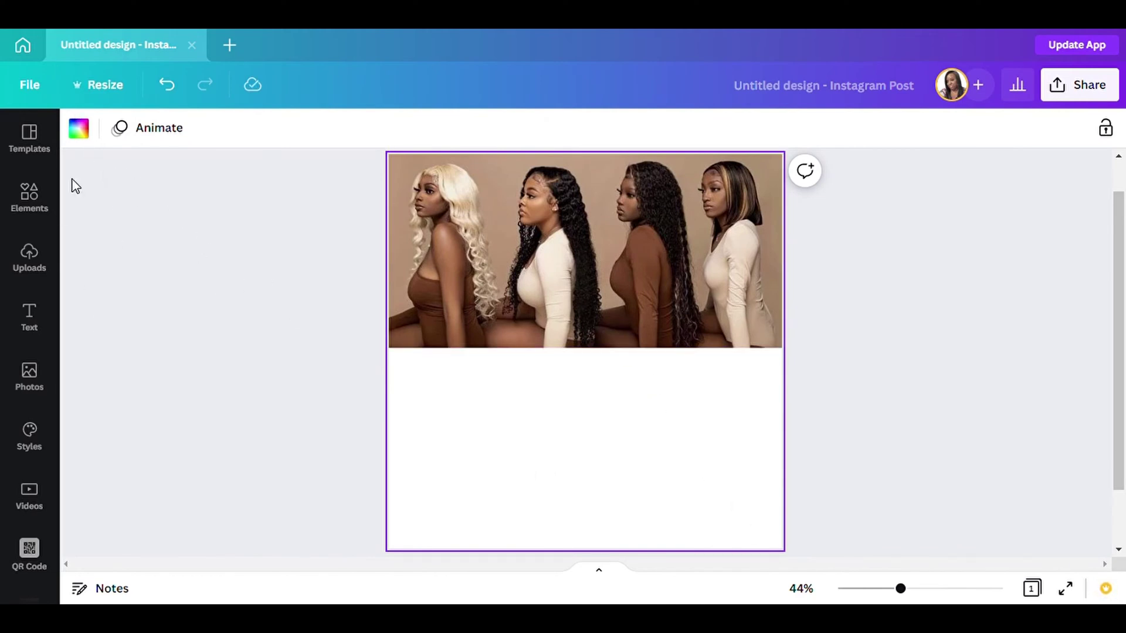
click(78, 127)
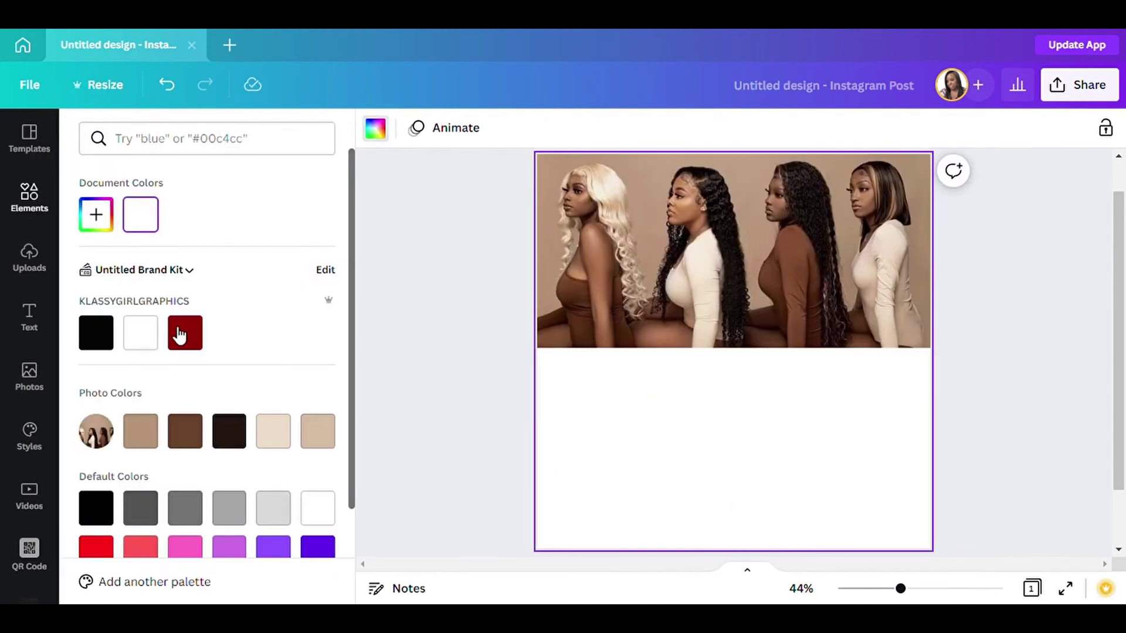
click(186, 431)
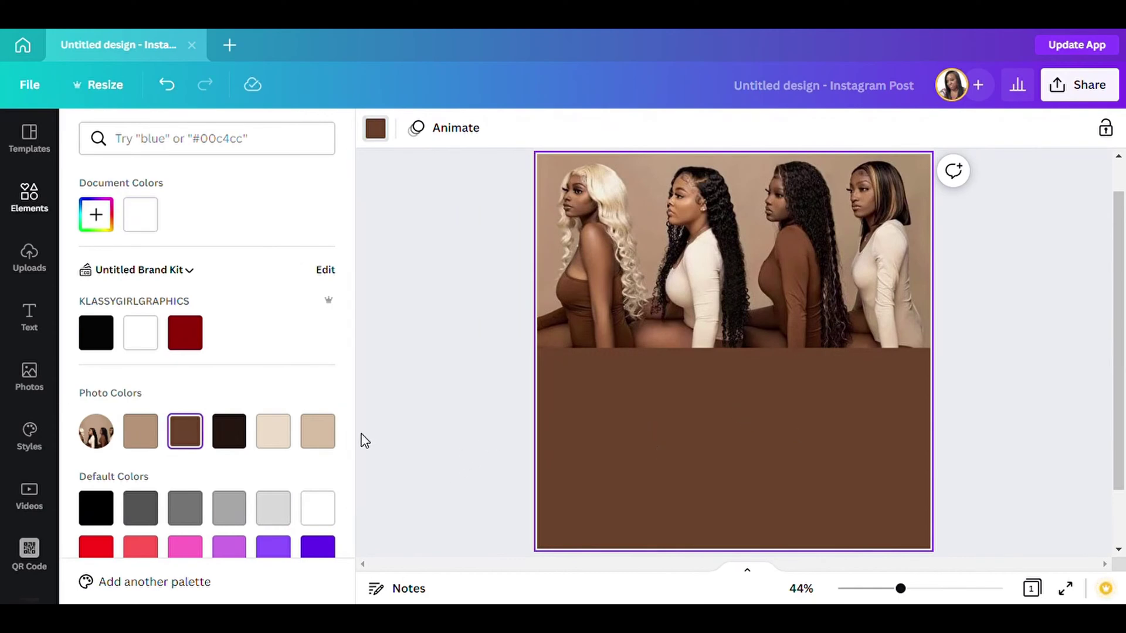
click(401, 355)
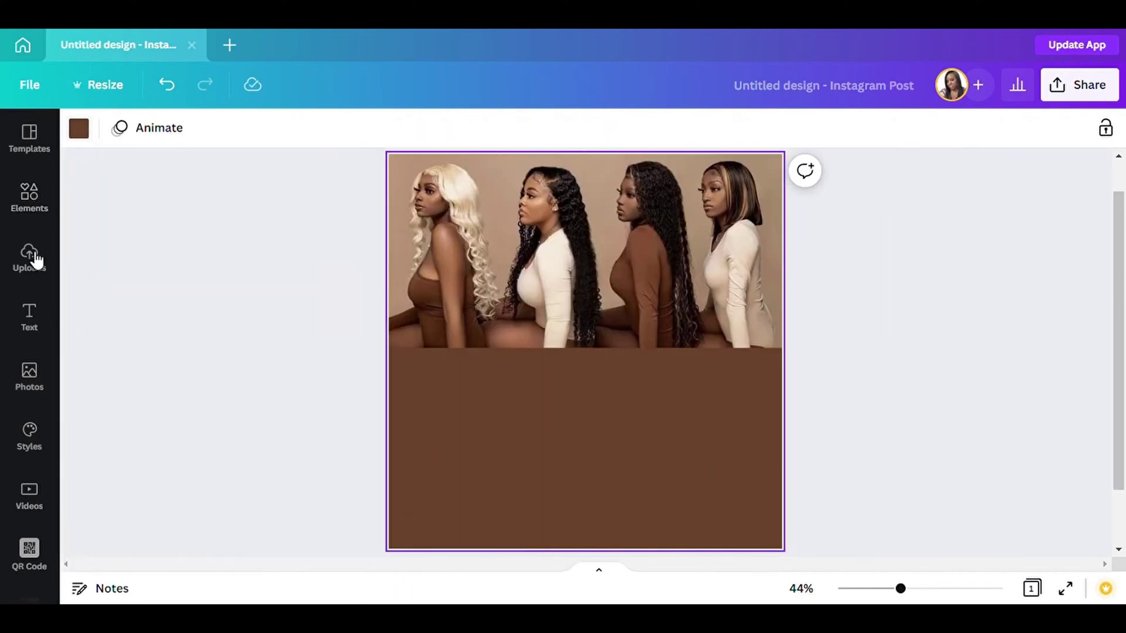
Add the recently used gradient element, enlarge it to the full page width and place it over the photo's lower edge.
click(32, 197)
click(113, 281)
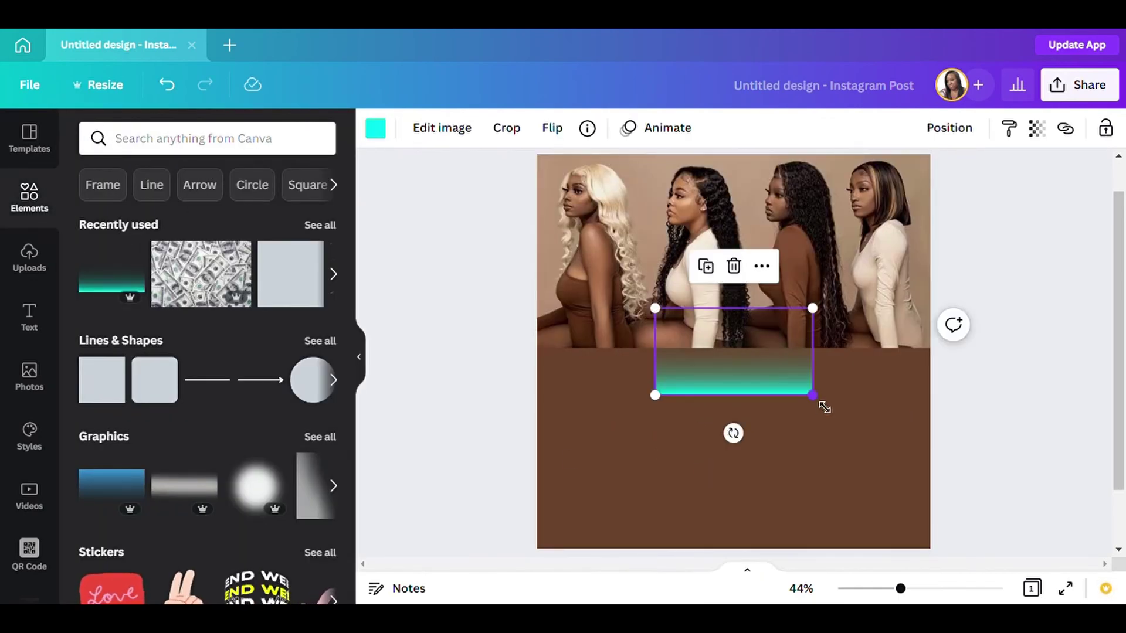
drag(825, 407, 931, 462)
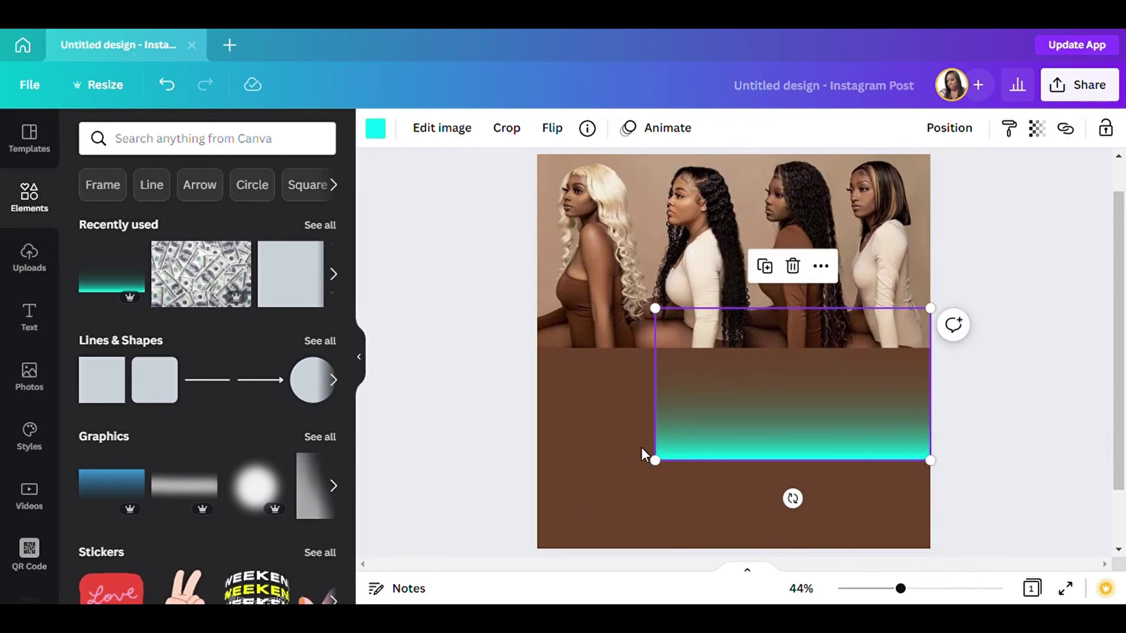
drag(657, 461, 538, 526)
drag(685, 475, 691, 317)
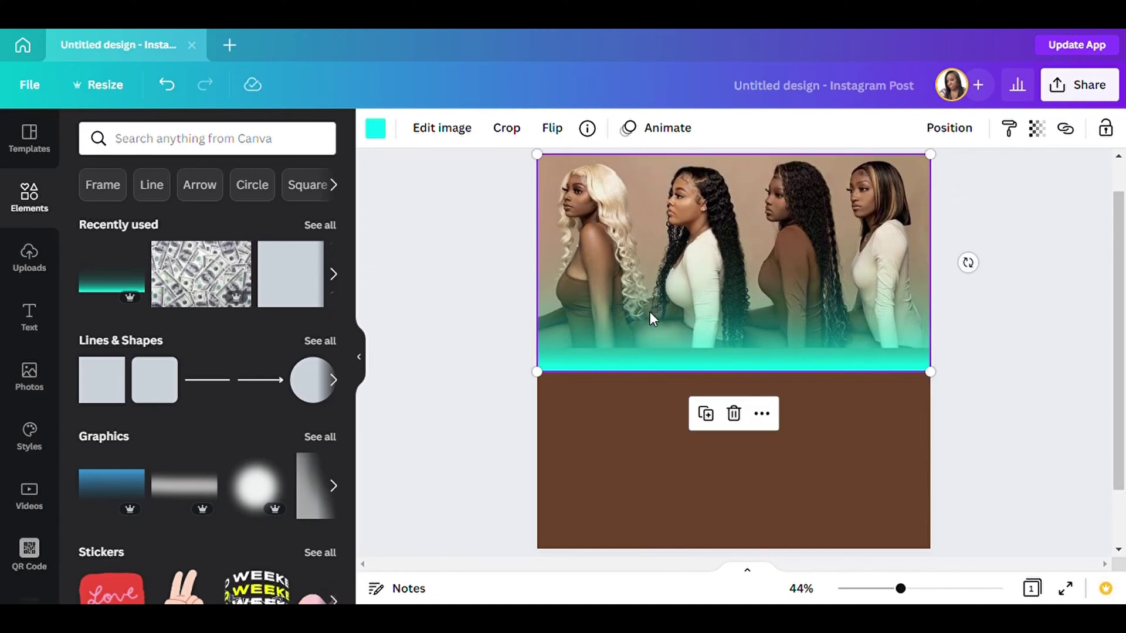
Recolor the gradient to the document's dark brown and move it up slightly to blend the photo into the background.
click(376, 129)
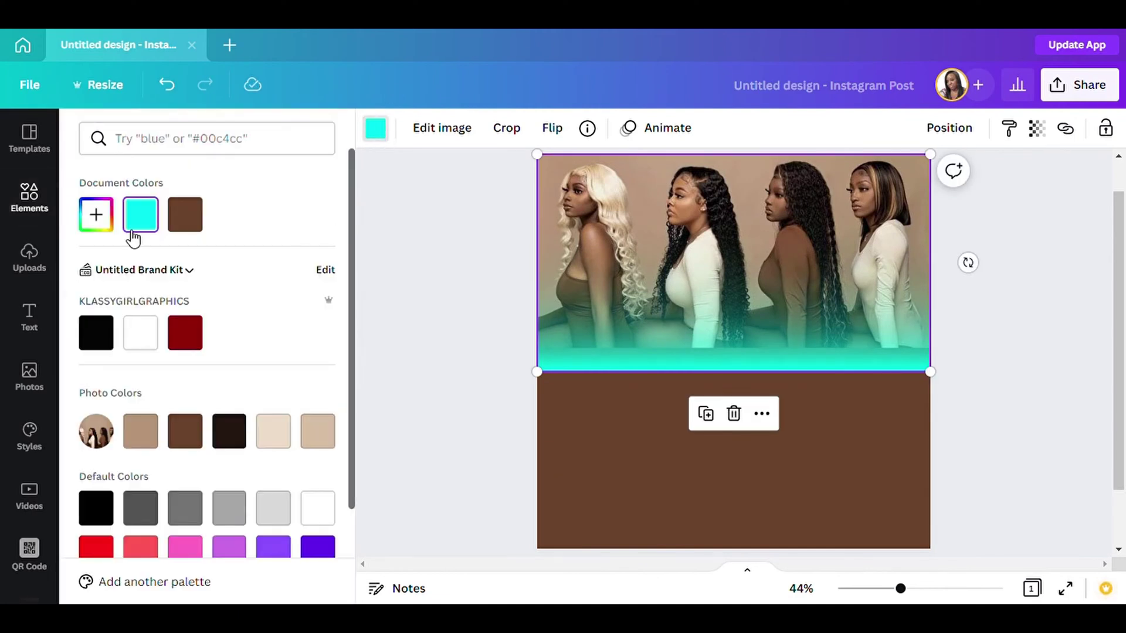
click(186, 218)
click(704, 346)
drag(849, 363, 858, 359)
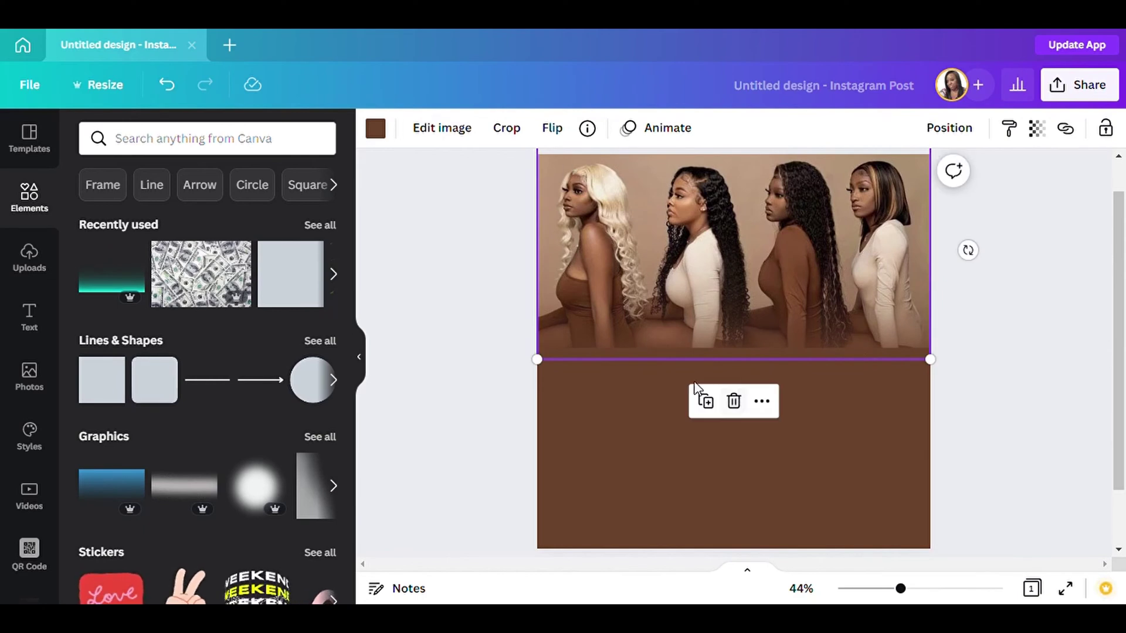
Duplicate the brown gradient and adjust the layers' vertical position over the photo's lower edge to strengthen the fade.
click(707, 411)
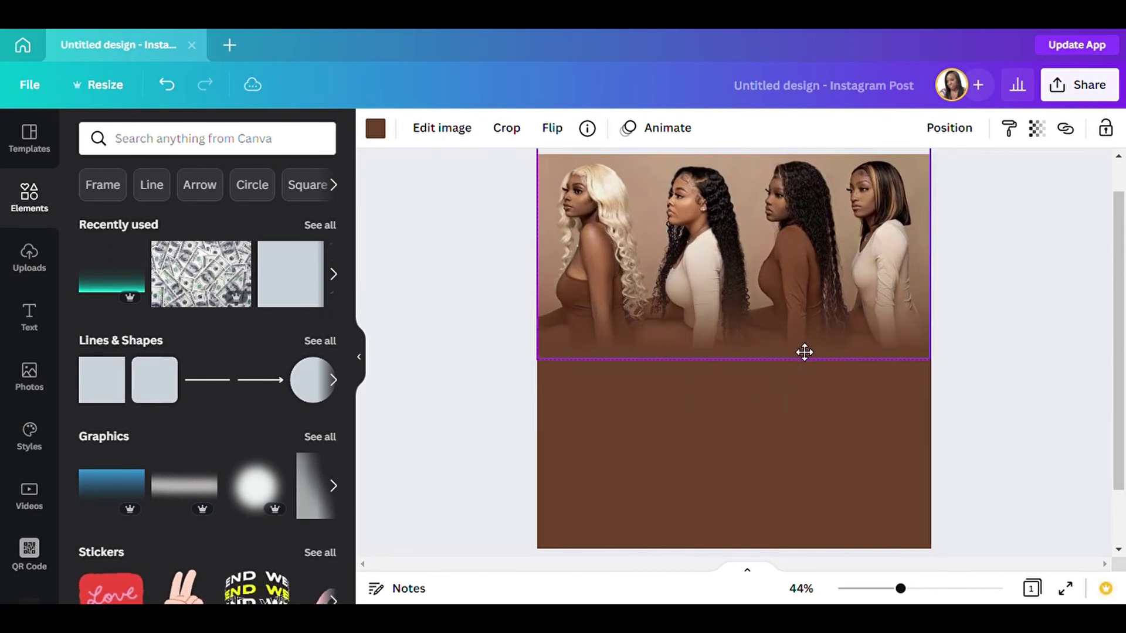
drag(802, 356, 804, 347)
click(933, 363)
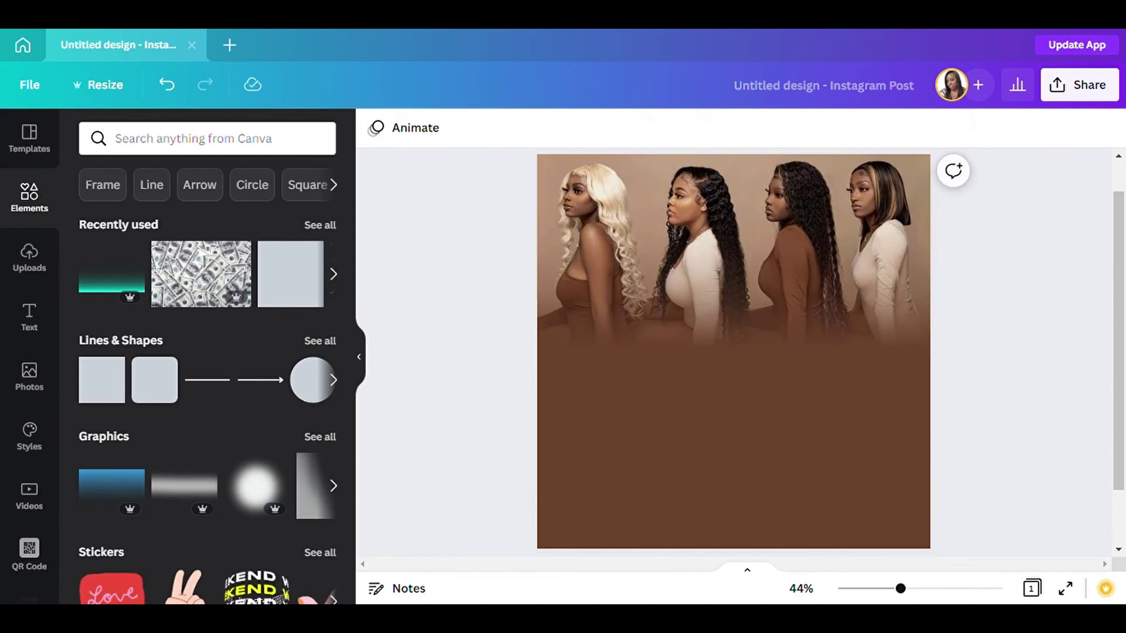
click(719, 346)
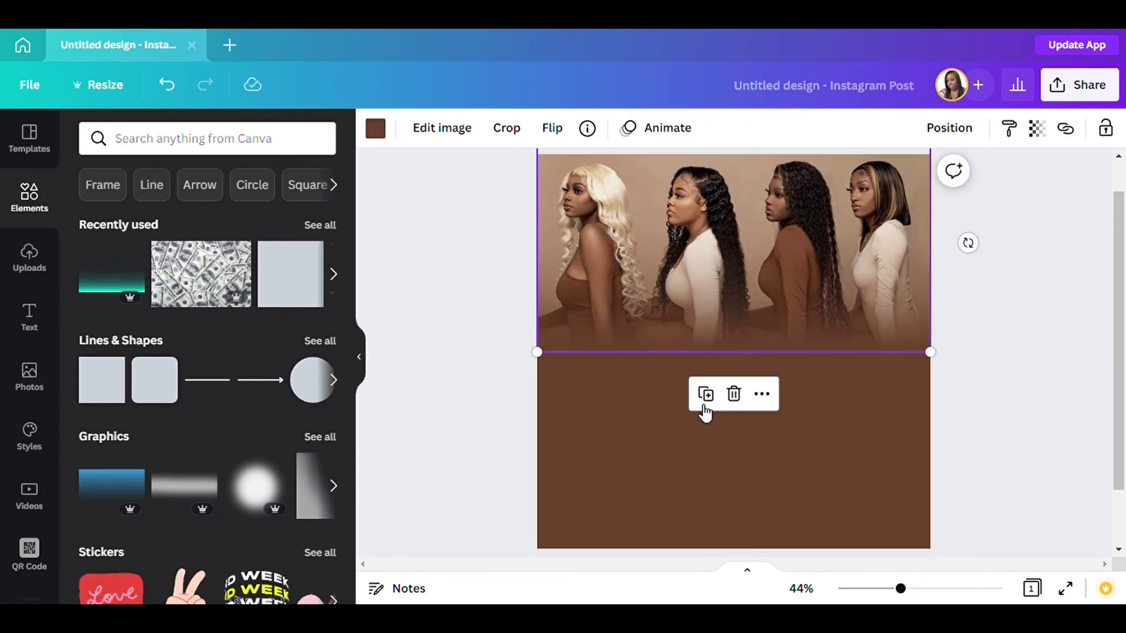
drag(736, 293, 741, 301)
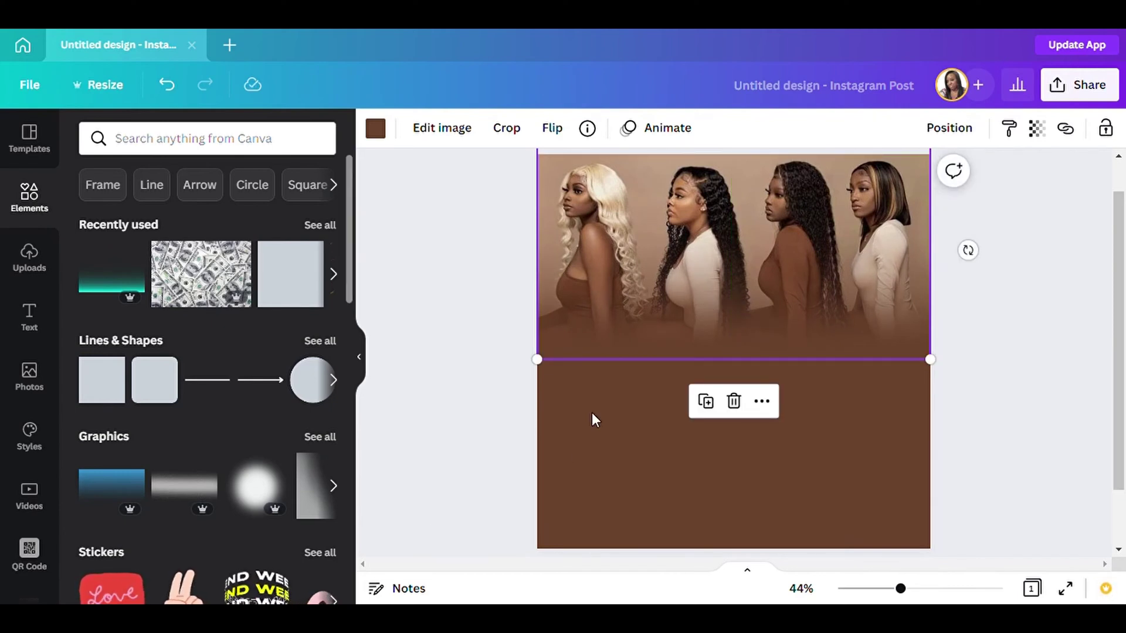
click(507, 414)
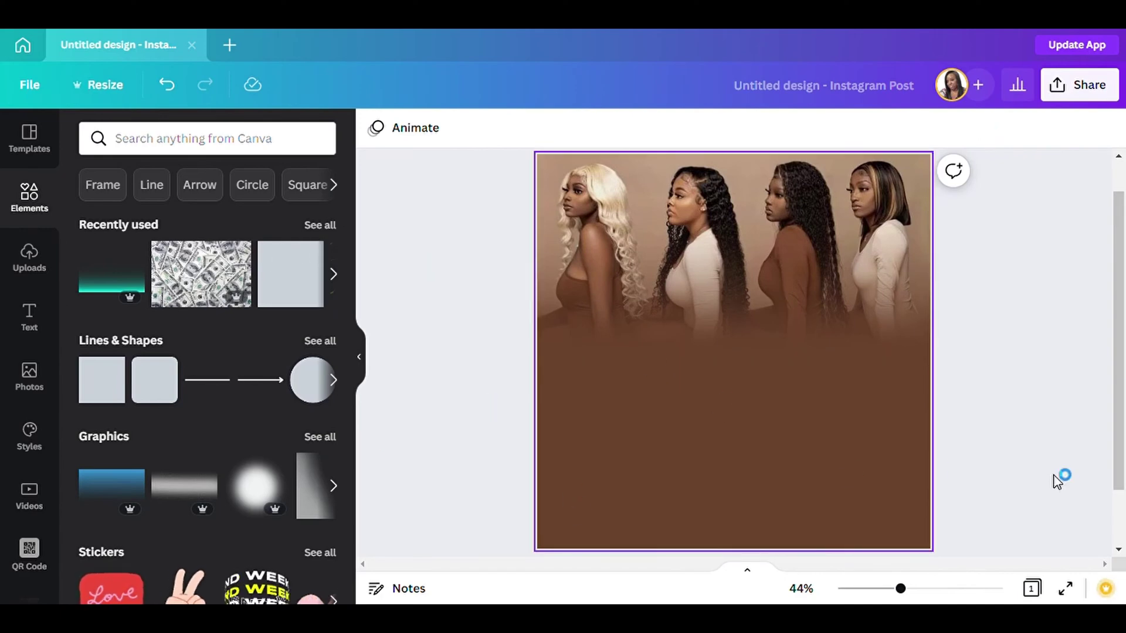
Add the recently used dollar-bill image, enlarge it to the full page width and place it over the page's lower half.
click(202, 275)
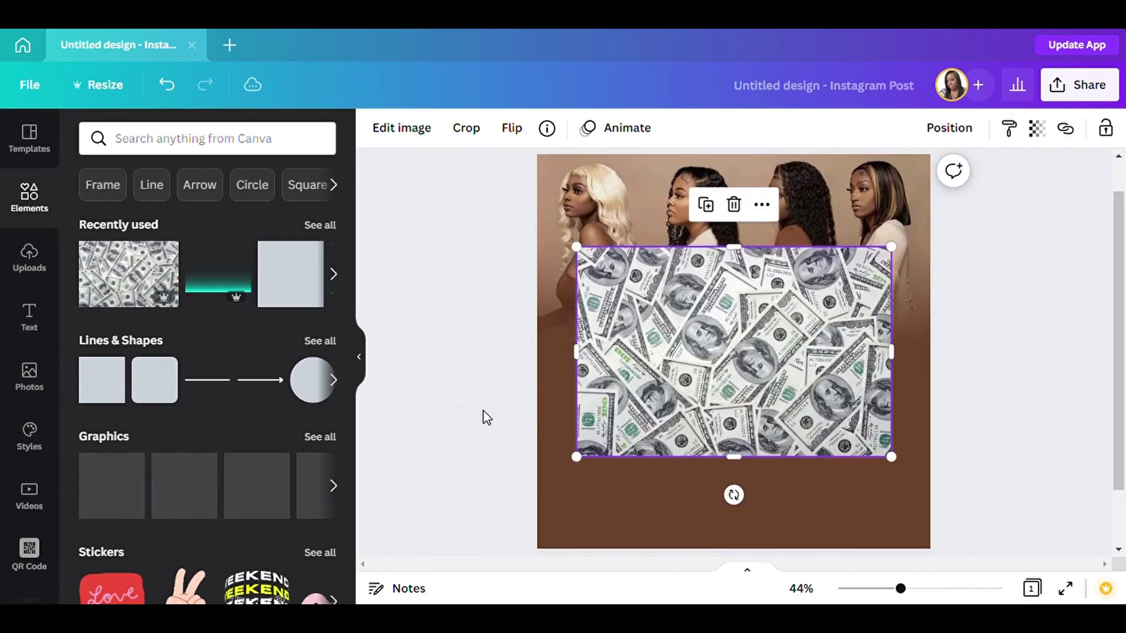
click(359, 363)
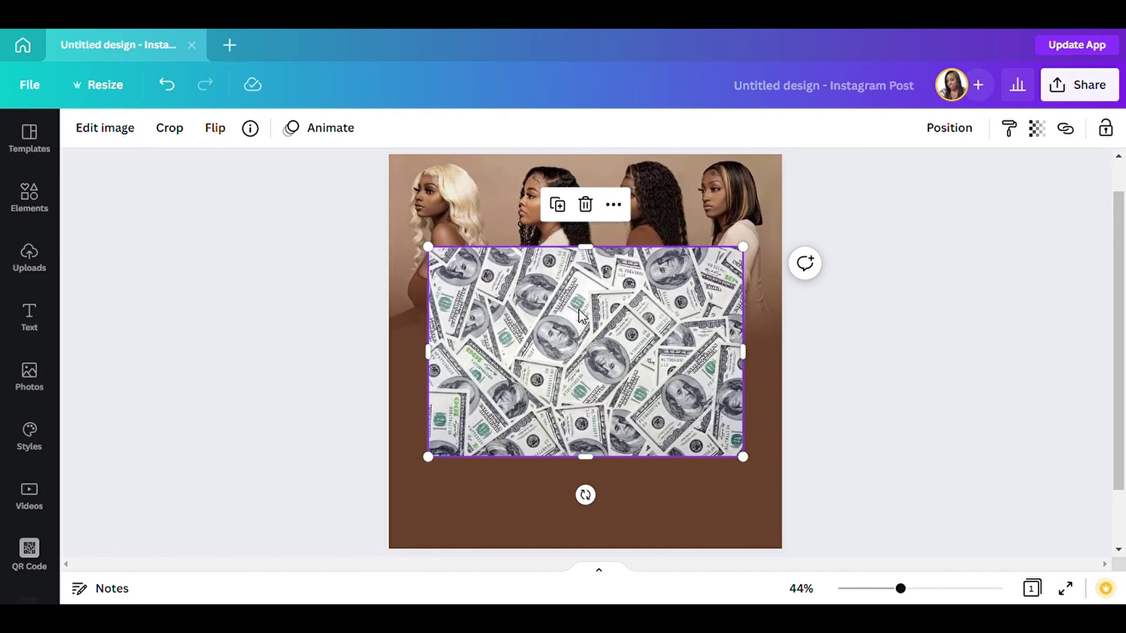
drag(618, 423, 652, 516)
drag(462, 339, 375, 346)
drag(570, 425, 588, 481)
drag(788, 359, 794, 355)
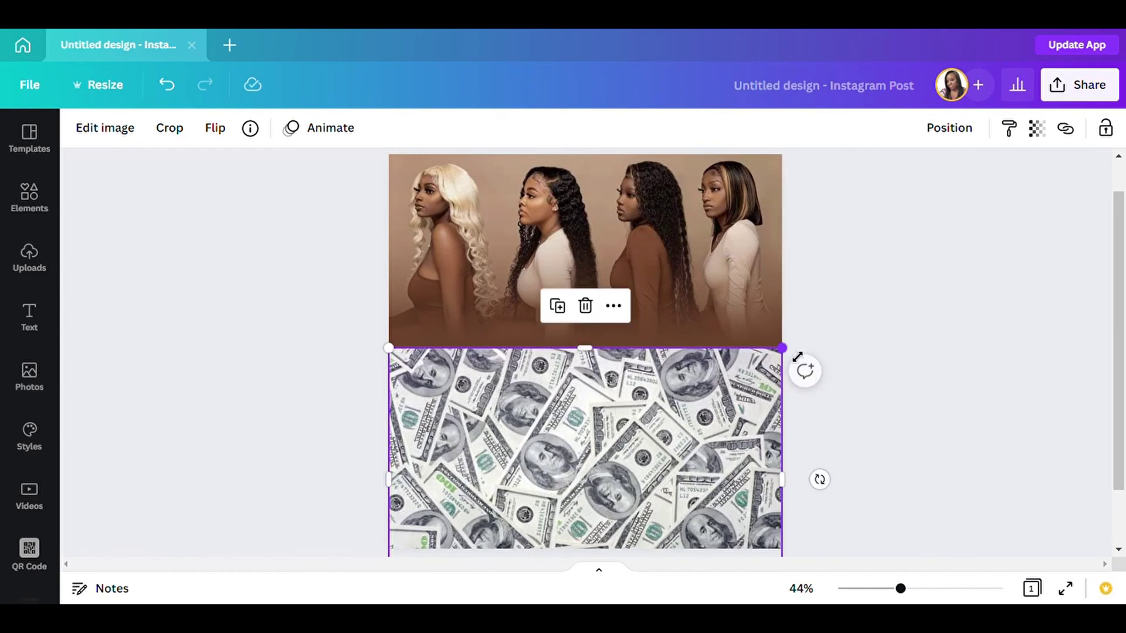
Send the dollar-bill image one layer backward, behind the brown gradient.
click(954, 131)
click(878, 180)
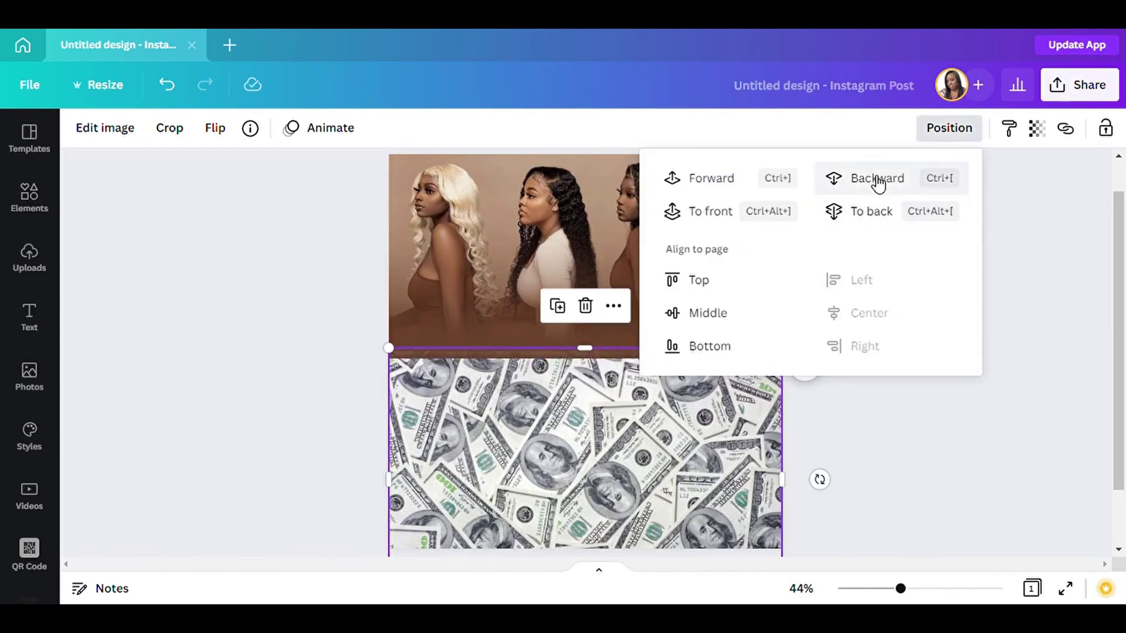
click(892, 425)
click(713, 301)
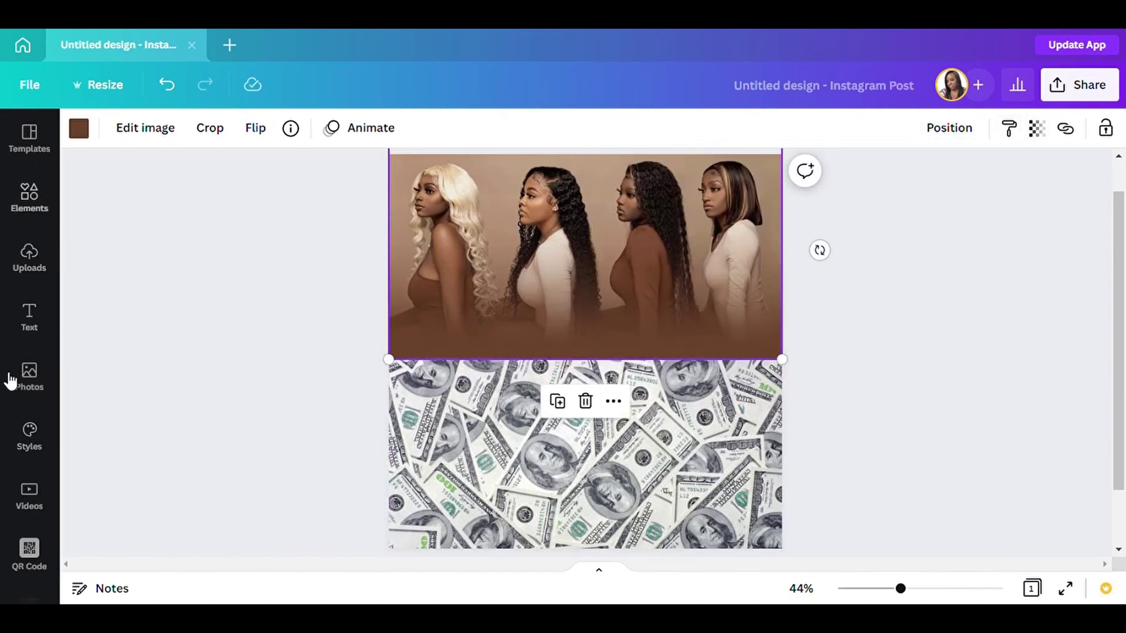
click(28, 197)
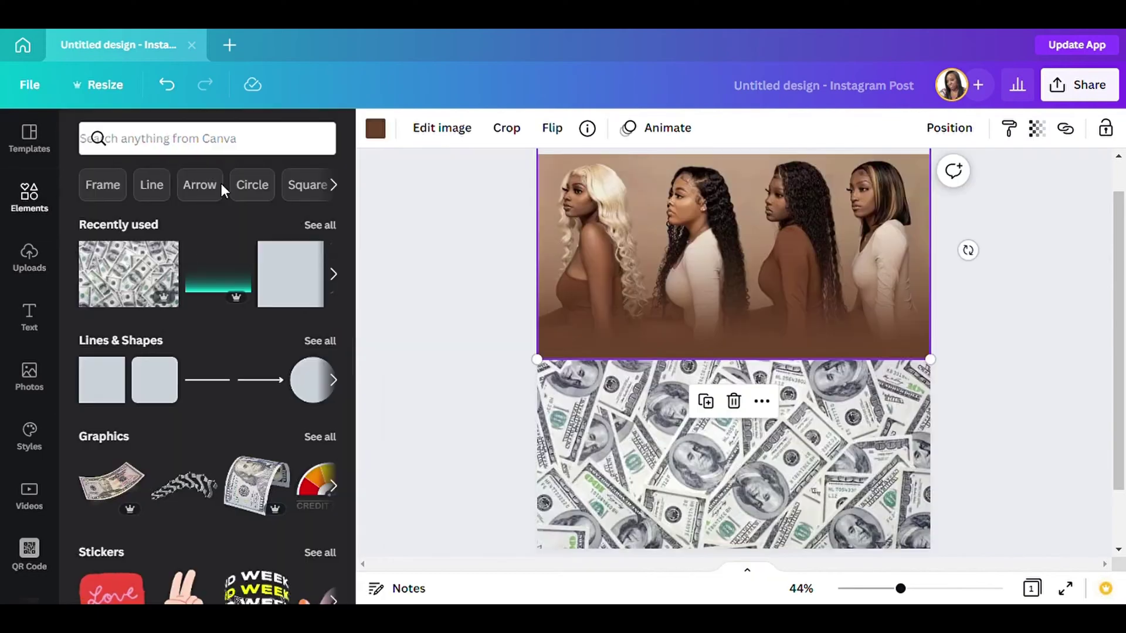
click(234, 267)
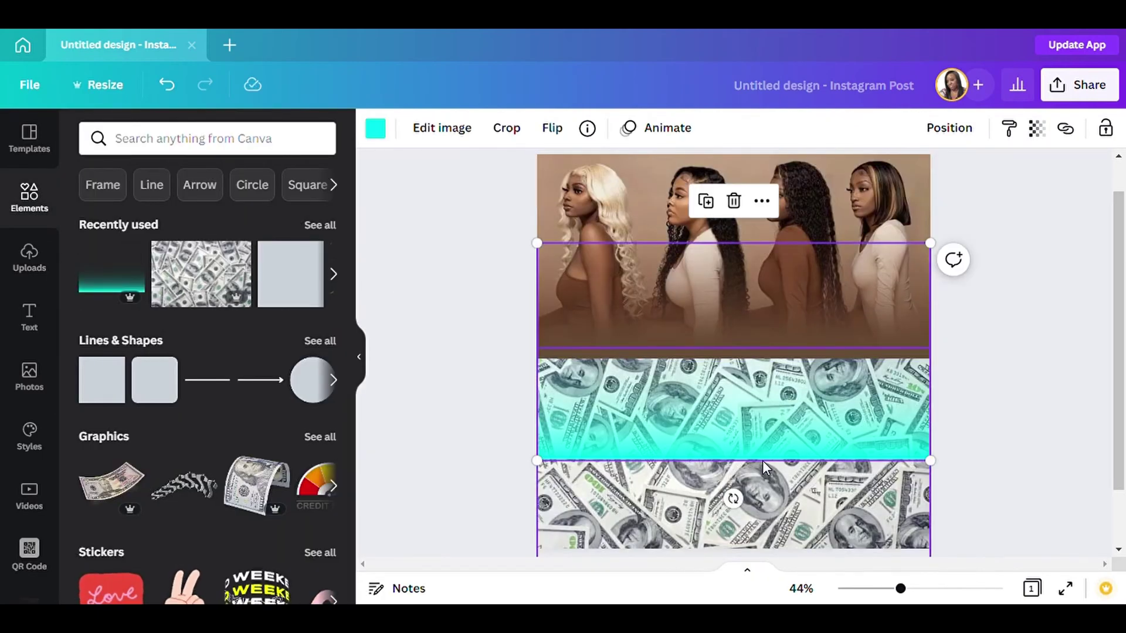
drag(733, 496, 790, 277)
key(Delete)
Set the dollar-bill image's transparency to 10.
click(859, 477)
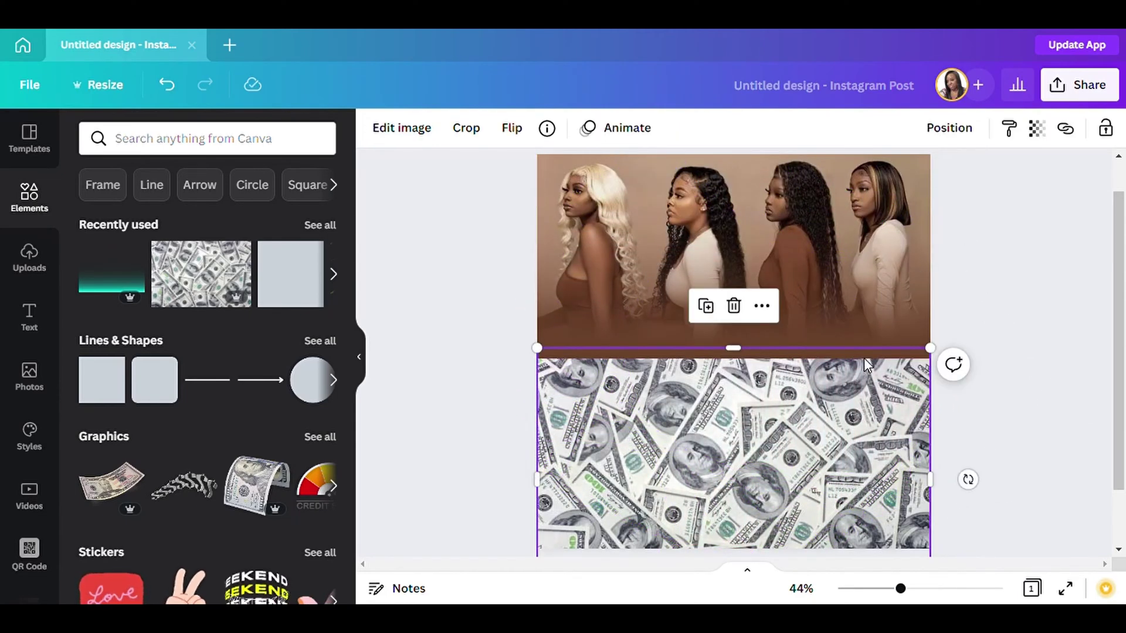
click(1036, 130)
drag(1031, 196, 933, 196)
mouse_move(897, 225)
mouse_down()
mouse_move(844, 228)
mouse_move(894, 221)
mouse_move(882, 223)
mouse_up()
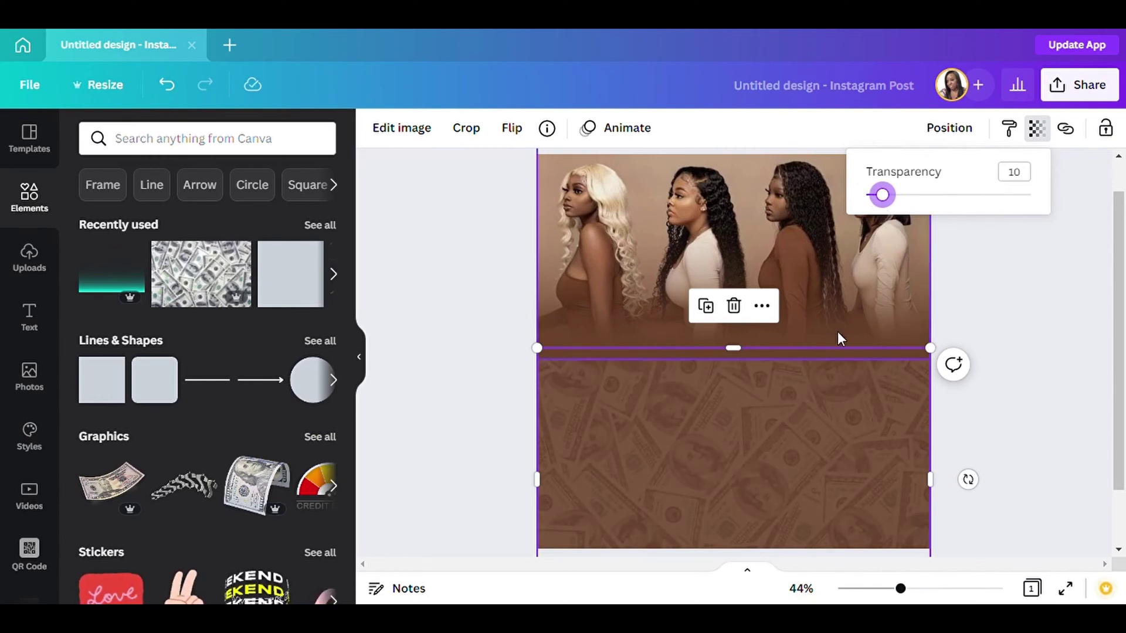
click(434, 437)
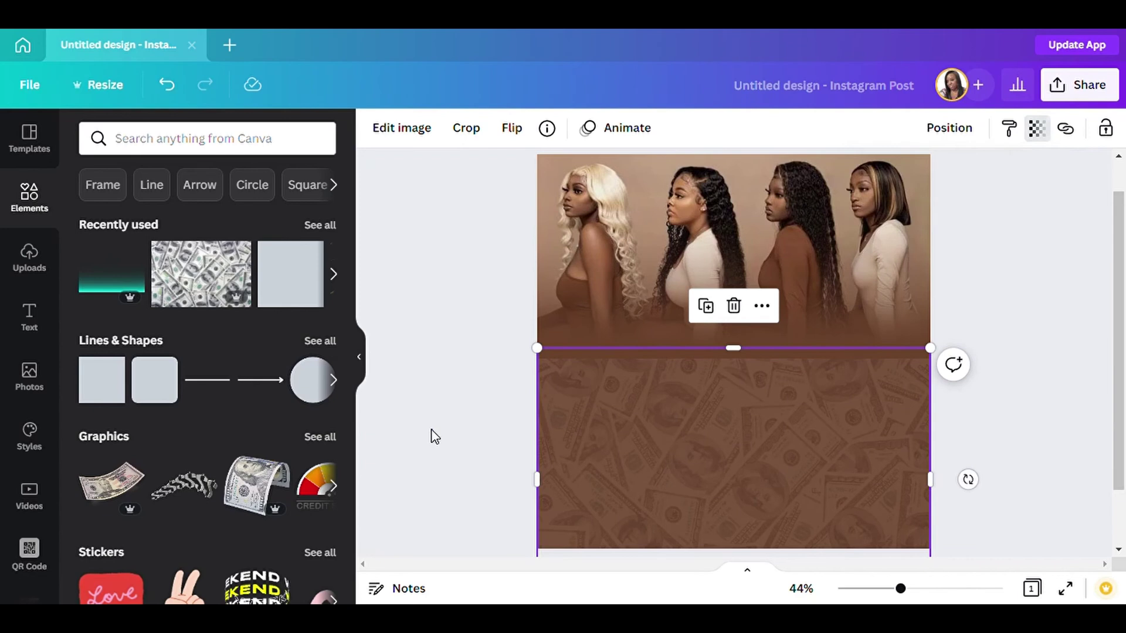
click(418, 379)
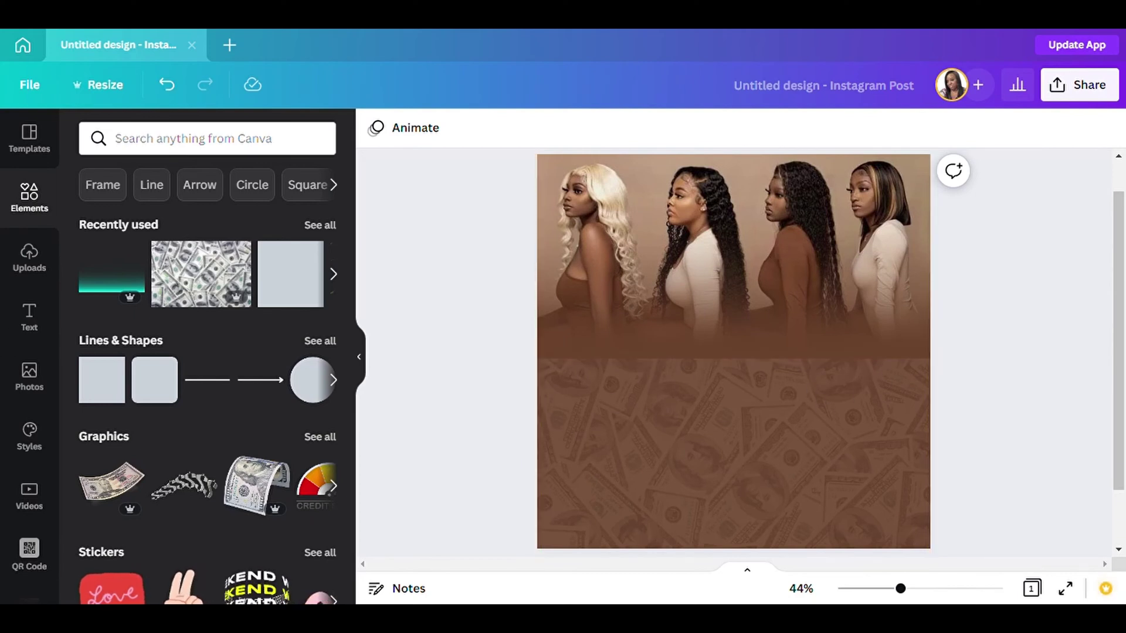
Add the recently used gradient element and rotate it 180 degrees so its solid edge faces up.
click(112, 273)
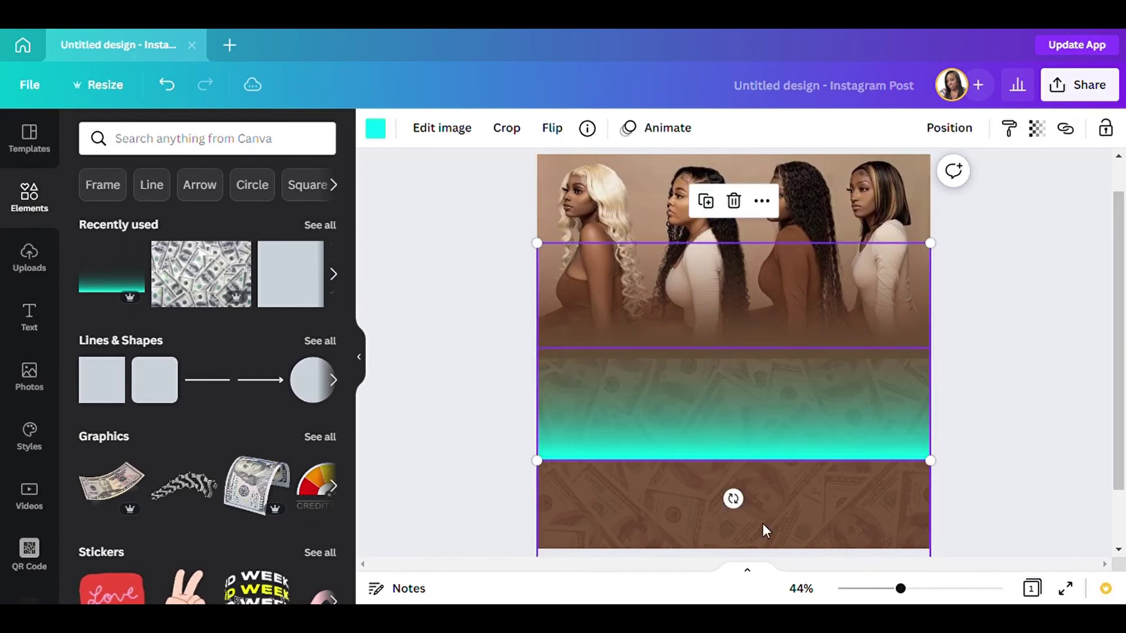
drag(734, 497, 746, 286)
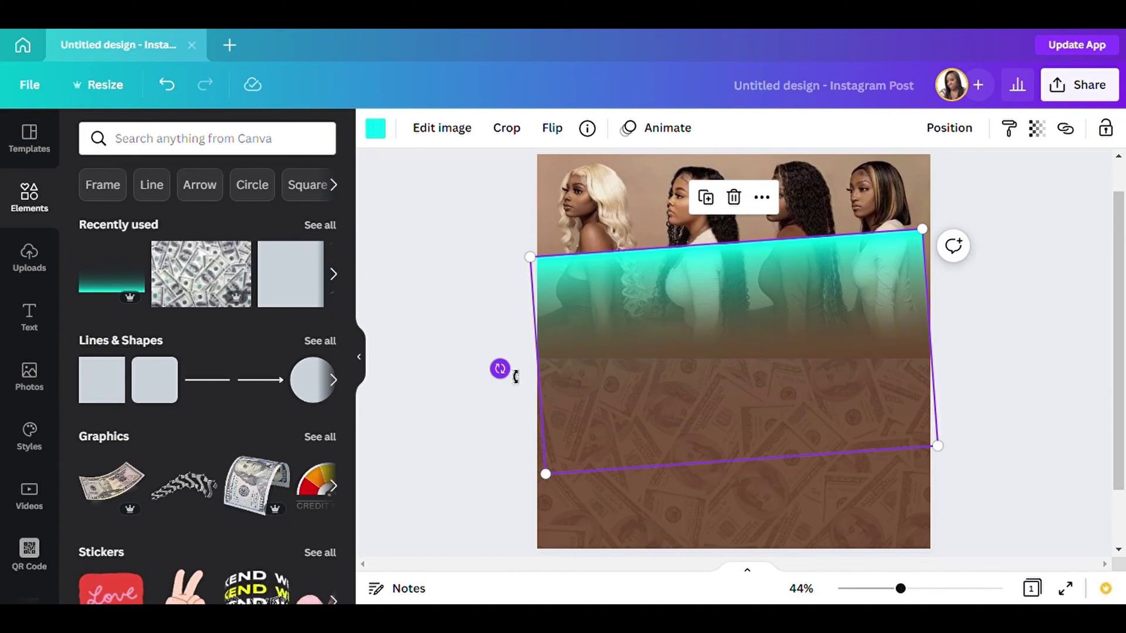
drag(516, 376, 702, 351)
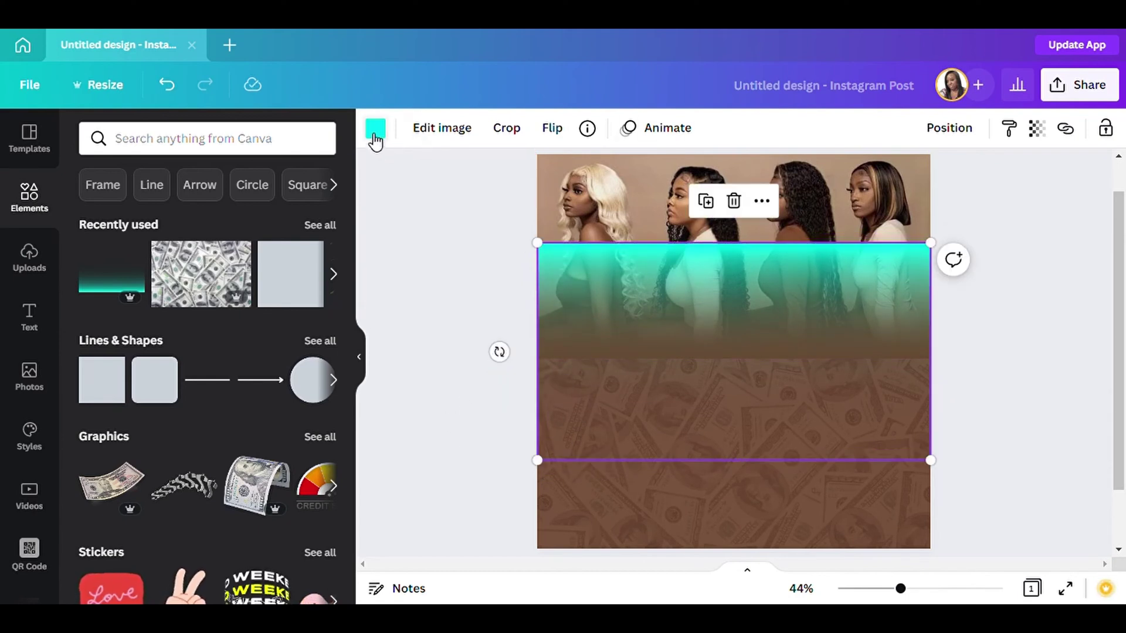
Recolor the flipped gradient to the document's dark brown and move it down over the dollar-bill image's upper edge.
click(375, 135)
click(184, 215)
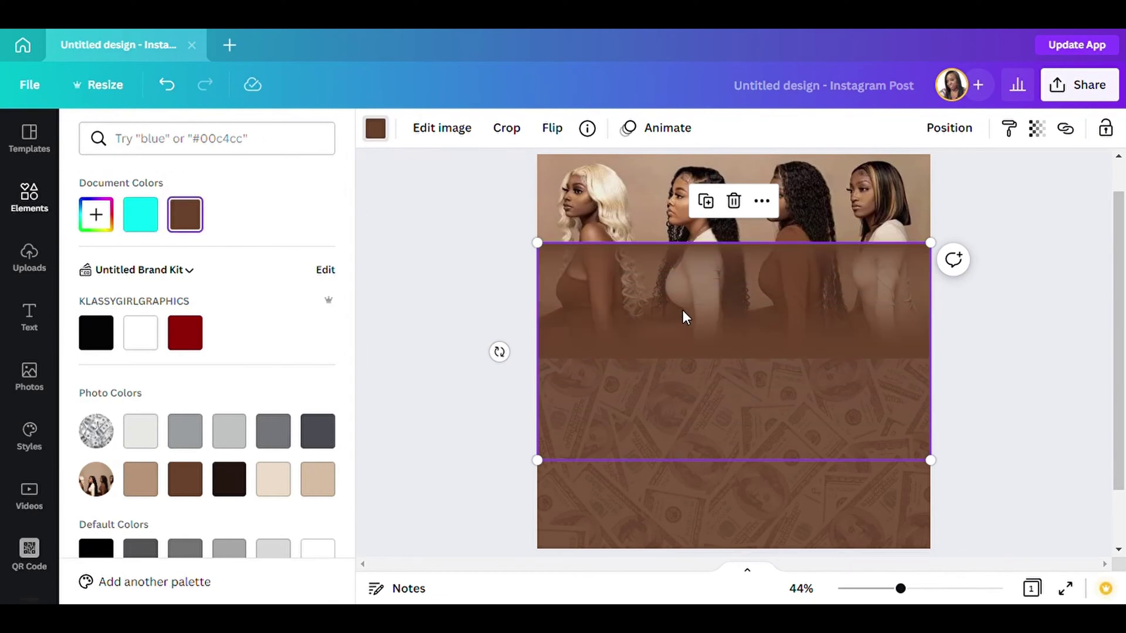
drag(683, 317, 687, 417)
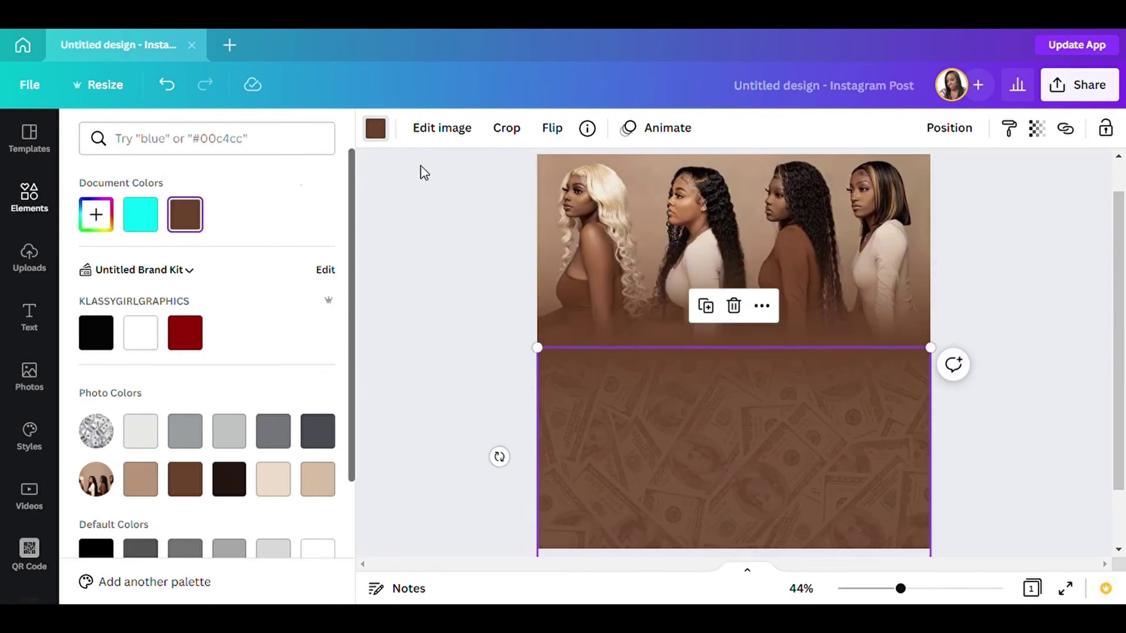
Duplicate the flipped brown gradient and place the copy slightly higher to strengthen the fade over the dollar bills.
click(705, 305)
drag(757, 417, 757, 407)
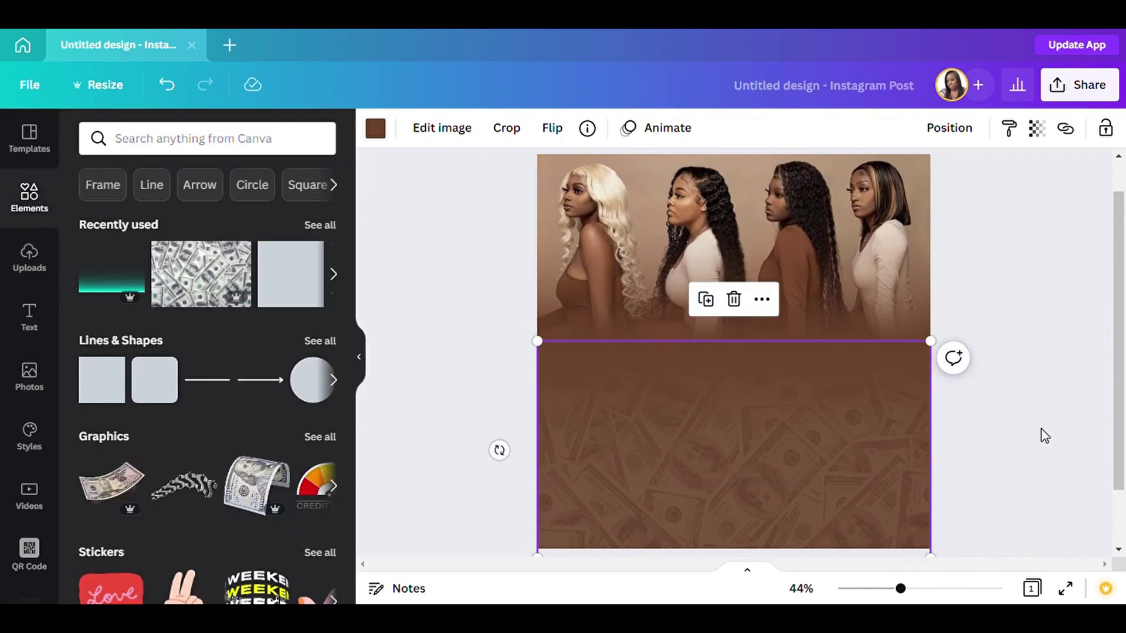
click(1044, 435)
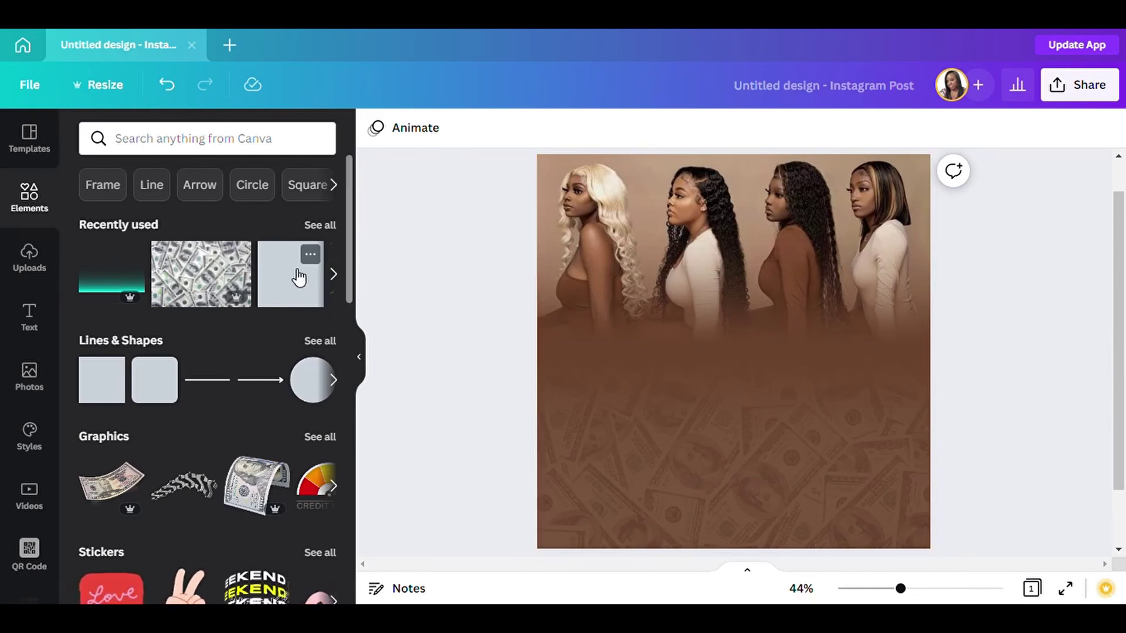
Add a heading text, enlarge it to size 121 and center it horizontally over the photo's faded lower edge.
click(29, 319)
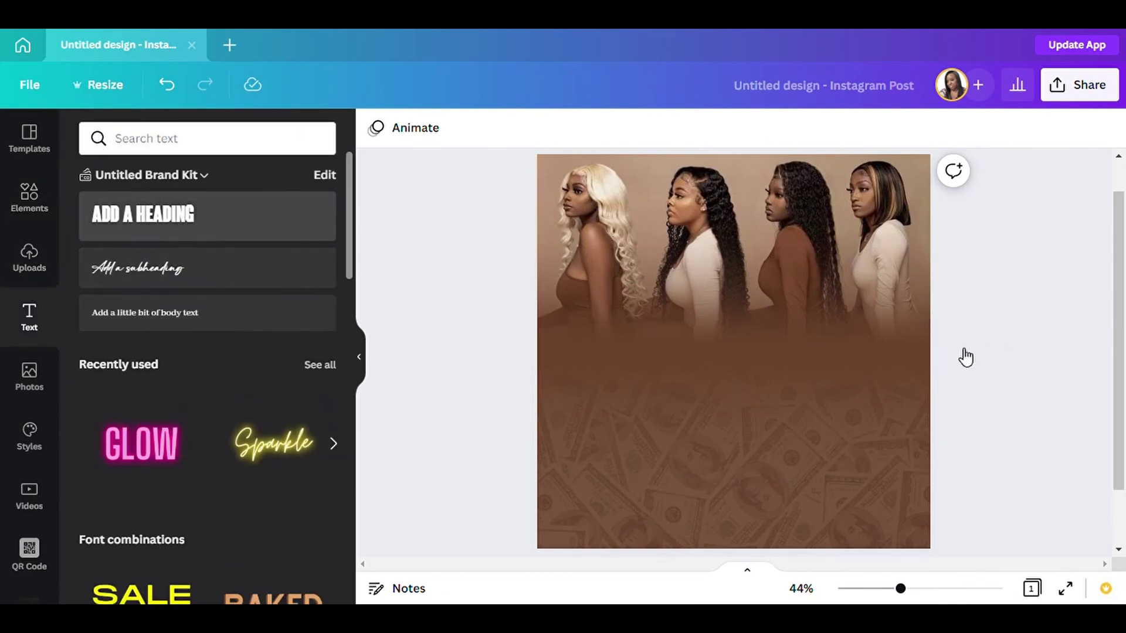
click(176, 215)
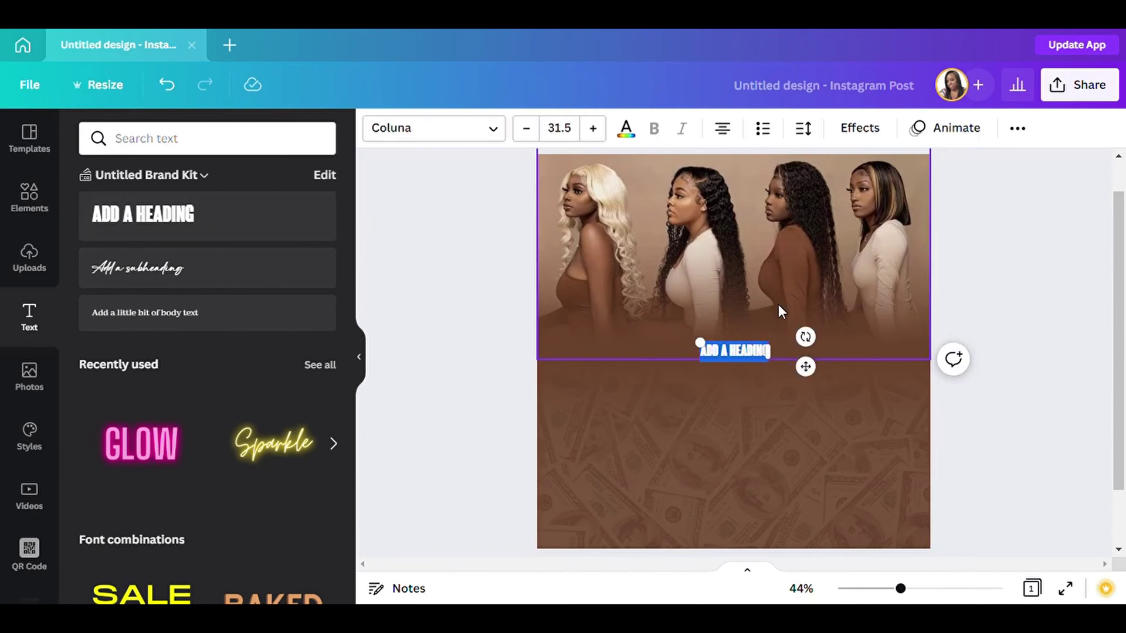
drag(682, 339, 510, 291)
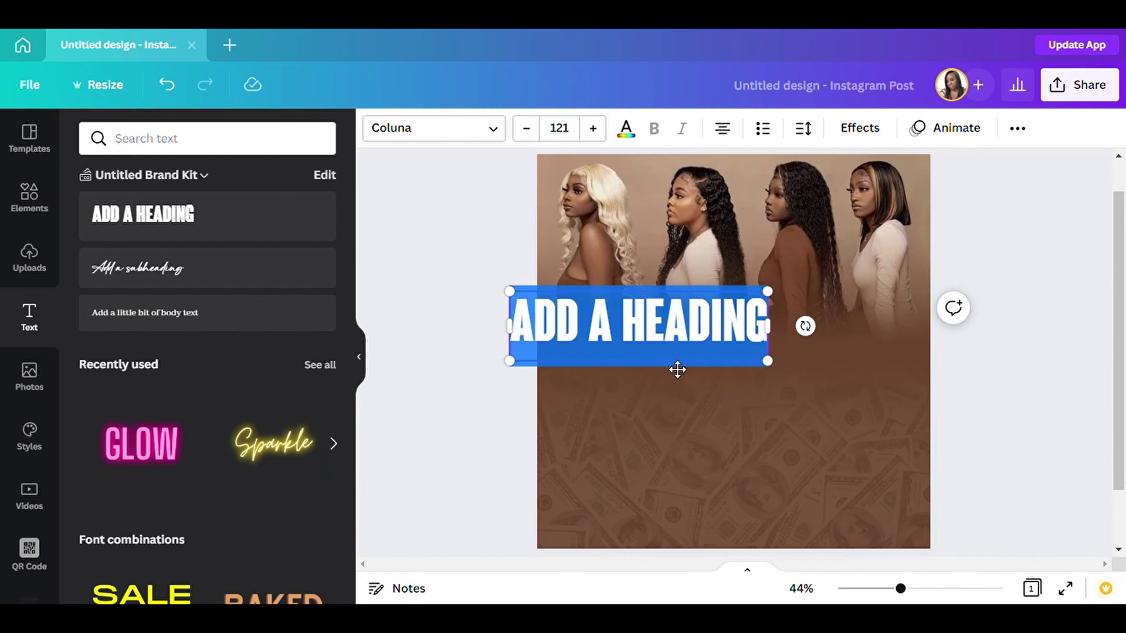
drag(677, 370, 730, 378)
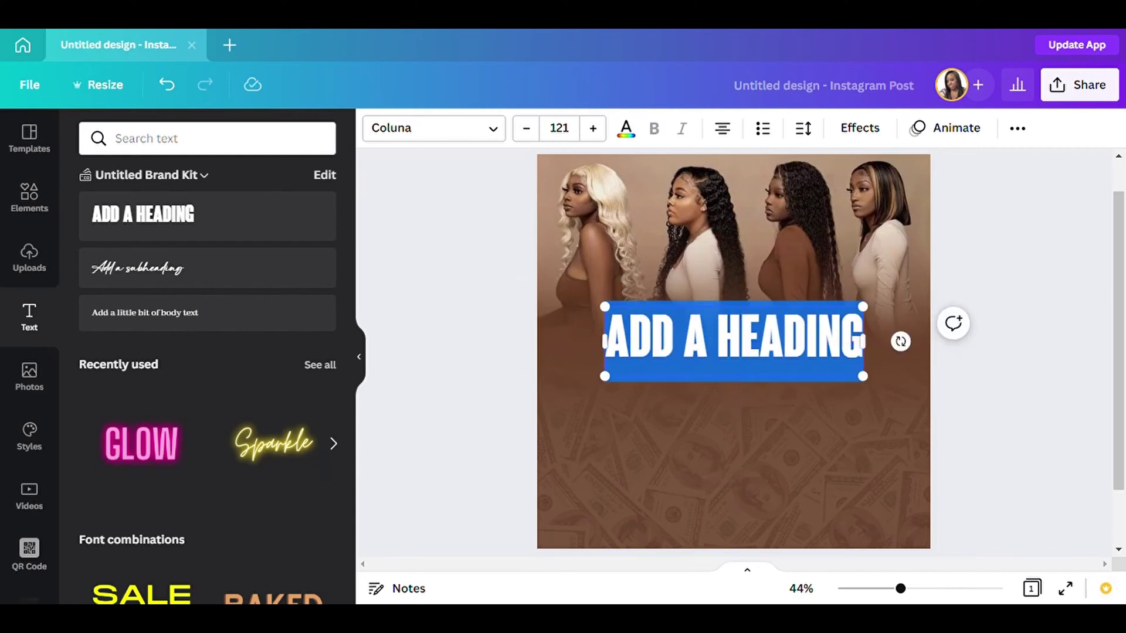
Set the heading's font to Nomark Regular and reduce its size to 91 so it fits on one line.
click(499, 130)
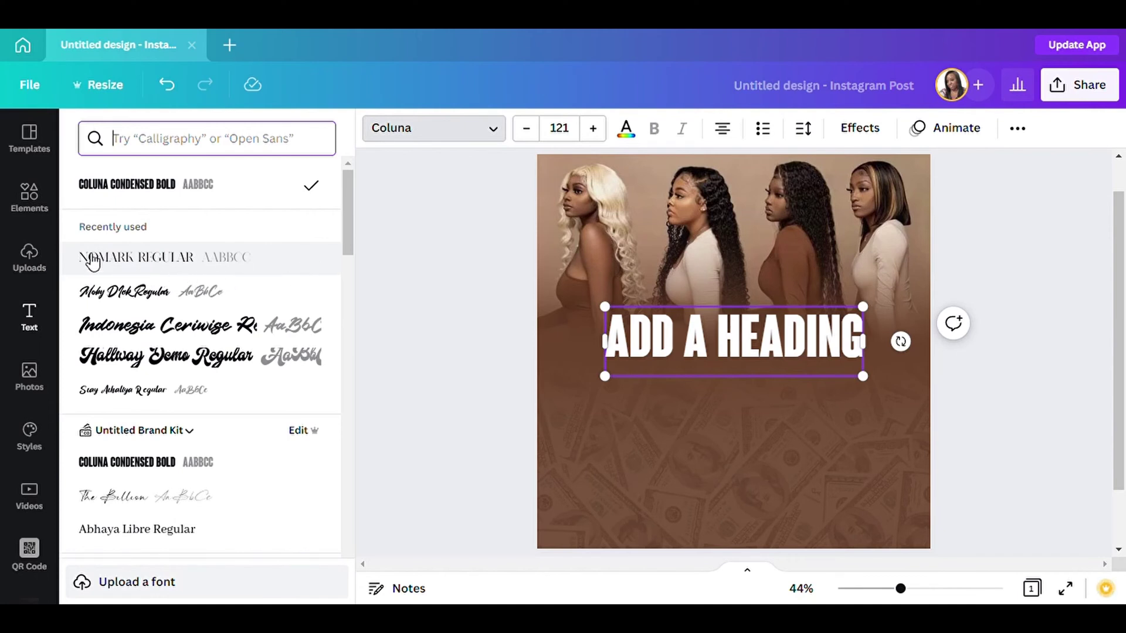
click(206, 259)
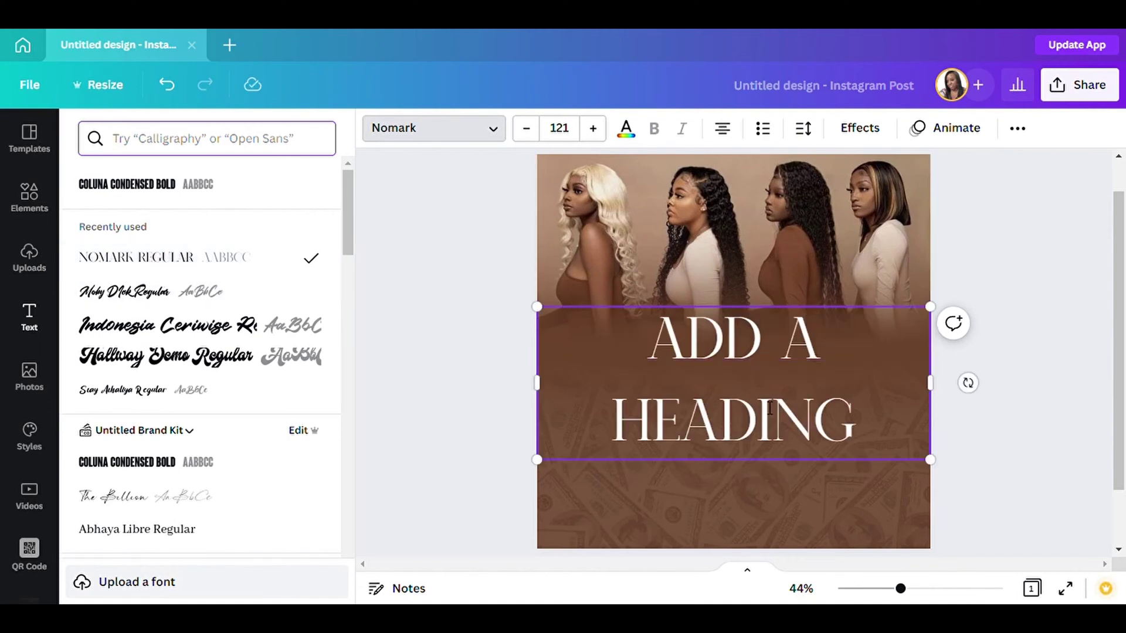
click(421, 429)
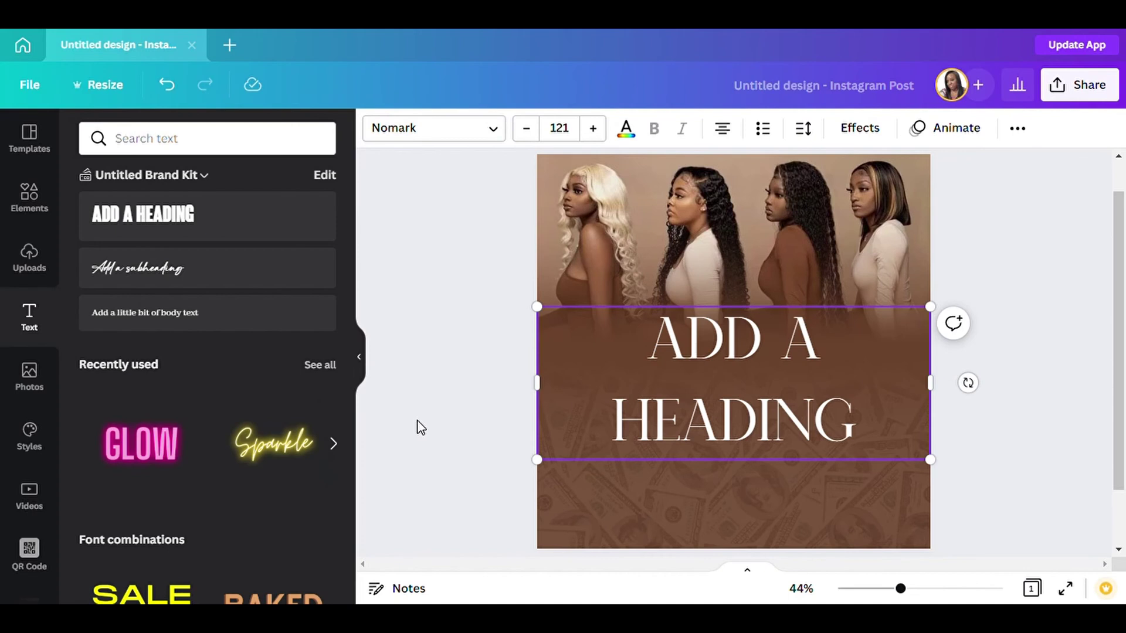
click(366, 360)
drag(796, 391, 793, 363)
Replace the heading text with "WIG MASTERCLASS", scale it to size 89.5 and move it slightly down.
triple_click(735, 347)
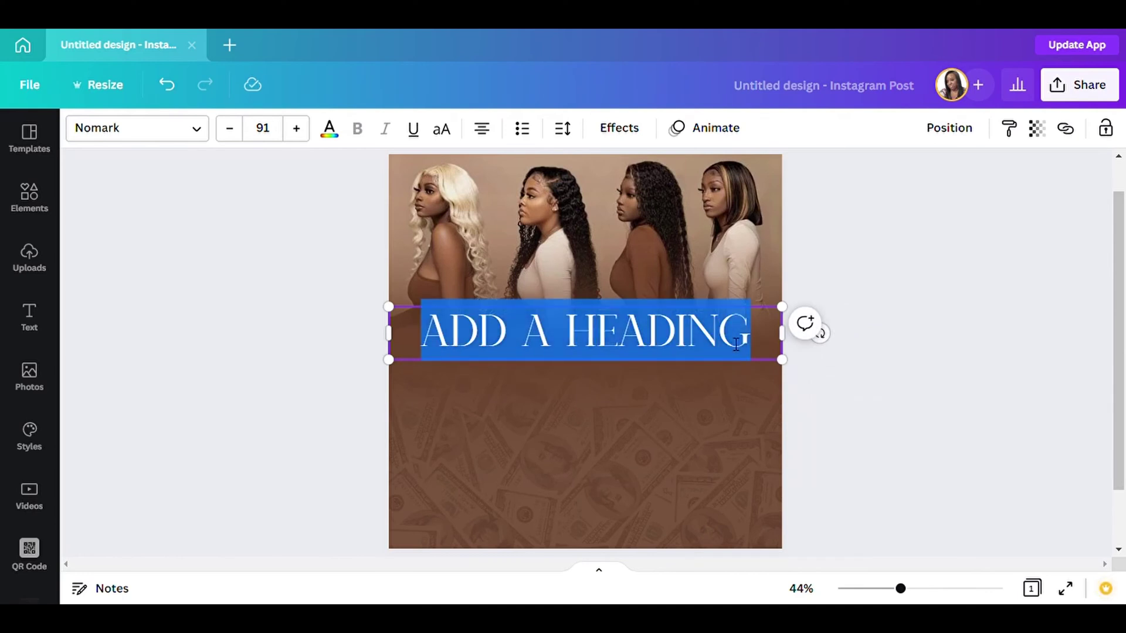
text(WIG MAST)
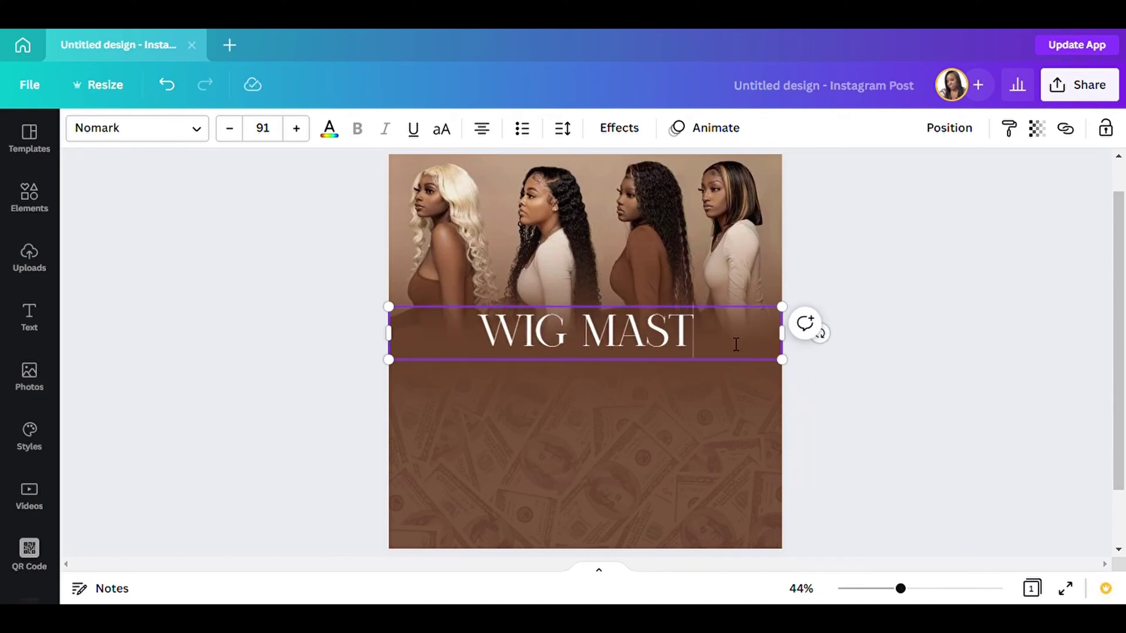
text(ERCLAS)
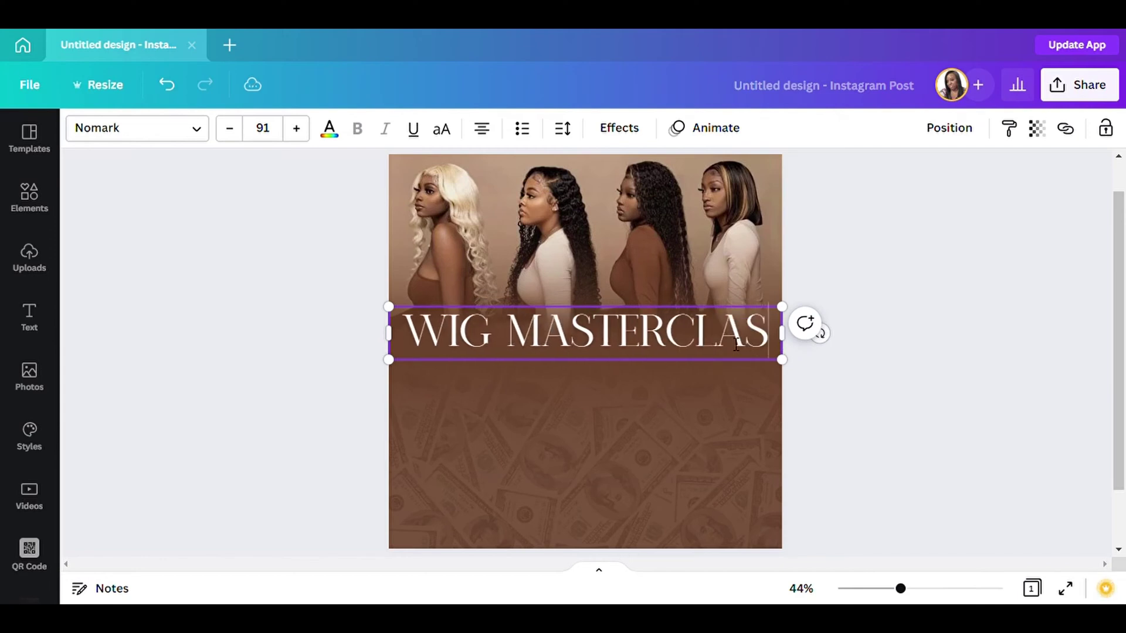
text(S)
drag(792, 369, 783, 373)
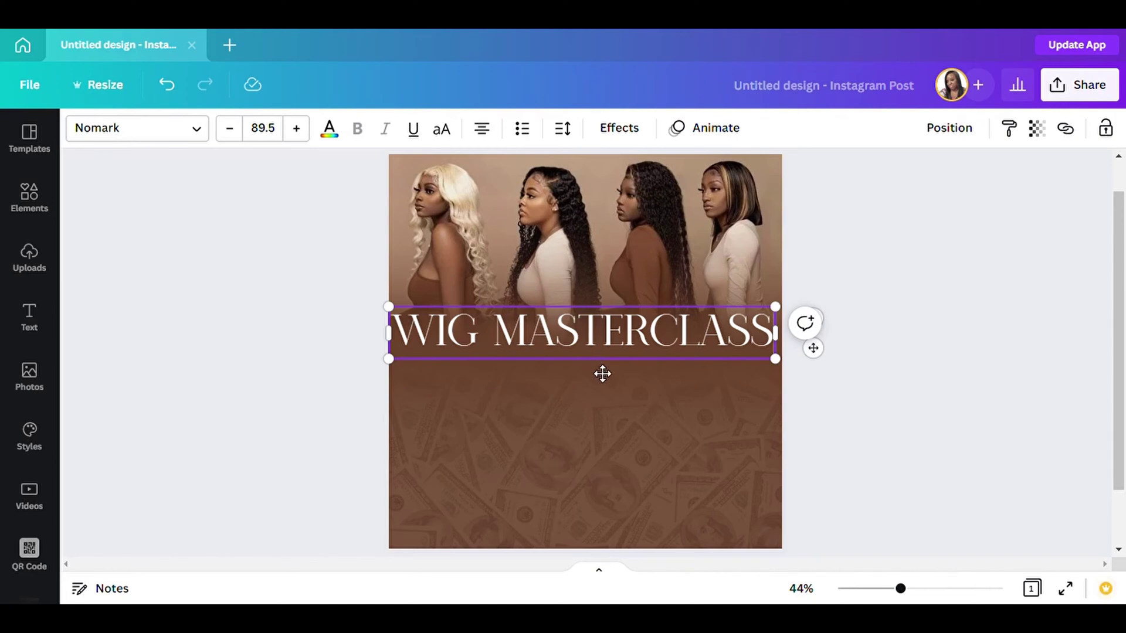
drag(602, 374, 610, 381)
click(847, 372)
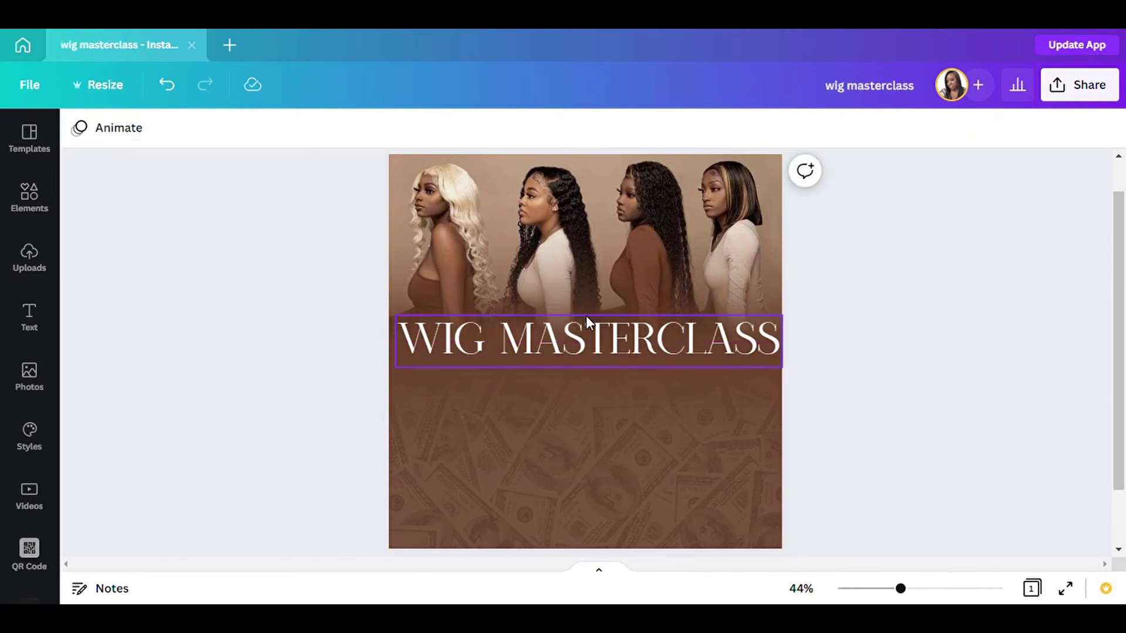
Duplicate the heading, shrink the copy to size 31.9 and center it directly below the original.
click(592, 338)
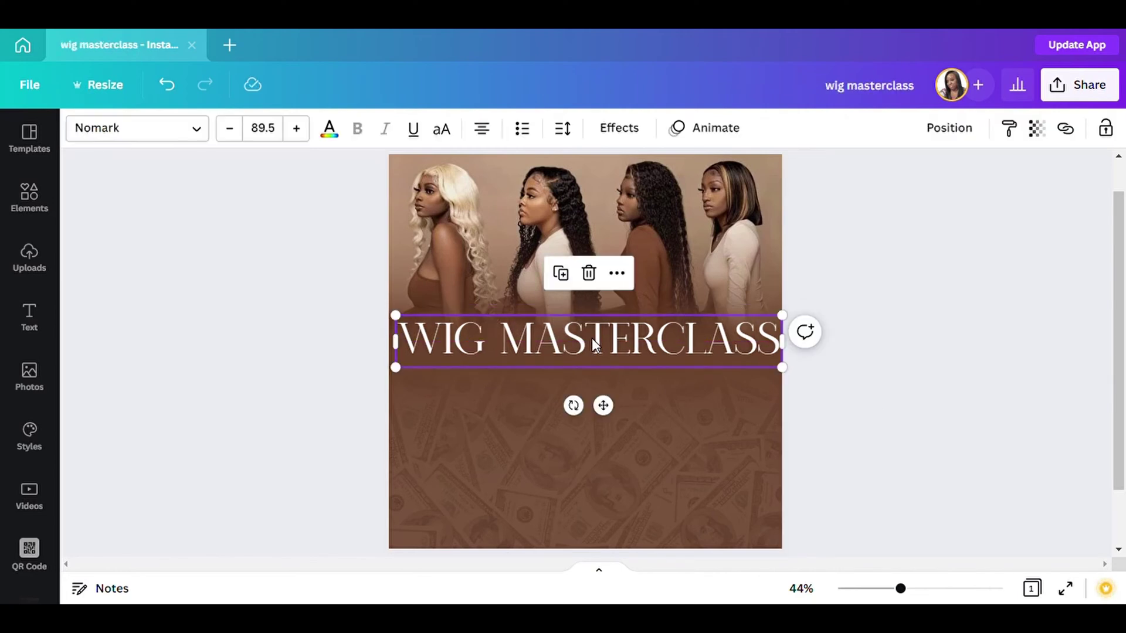
click(561, 275)
drag(794, 330, 543, 391)
drag(486, 414, 610, 425)
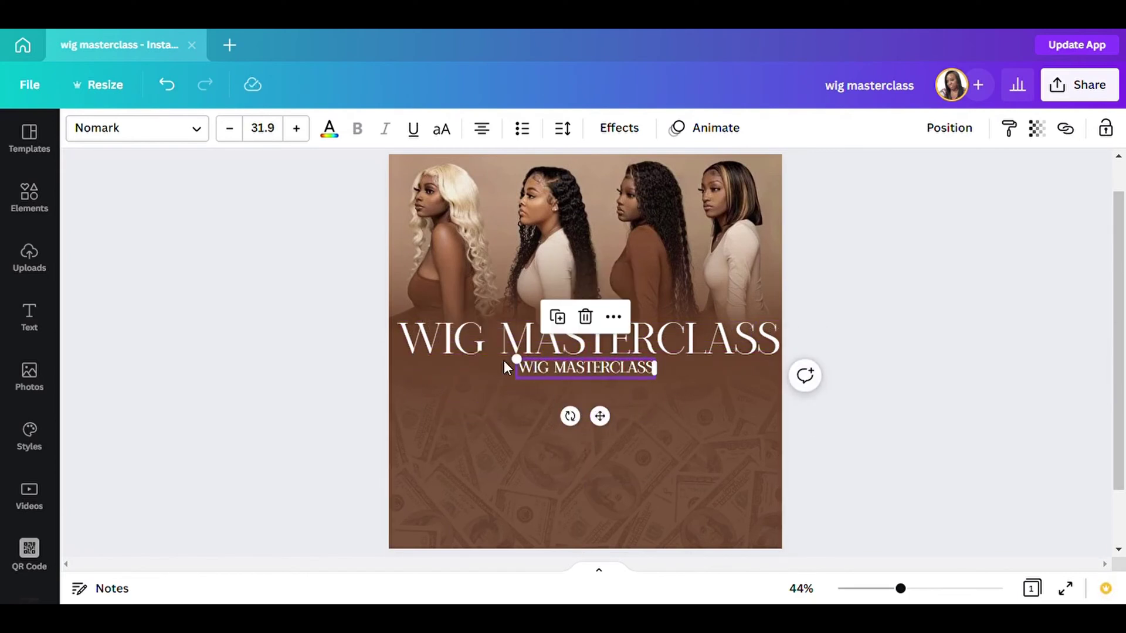
click(503, 337)
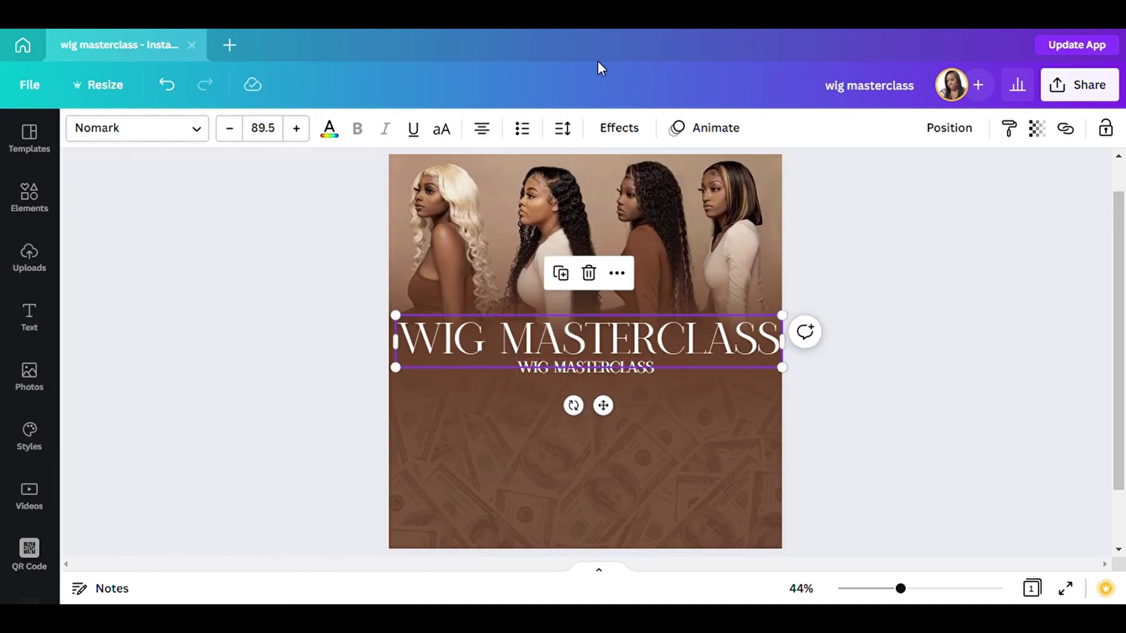
click(197, 136)
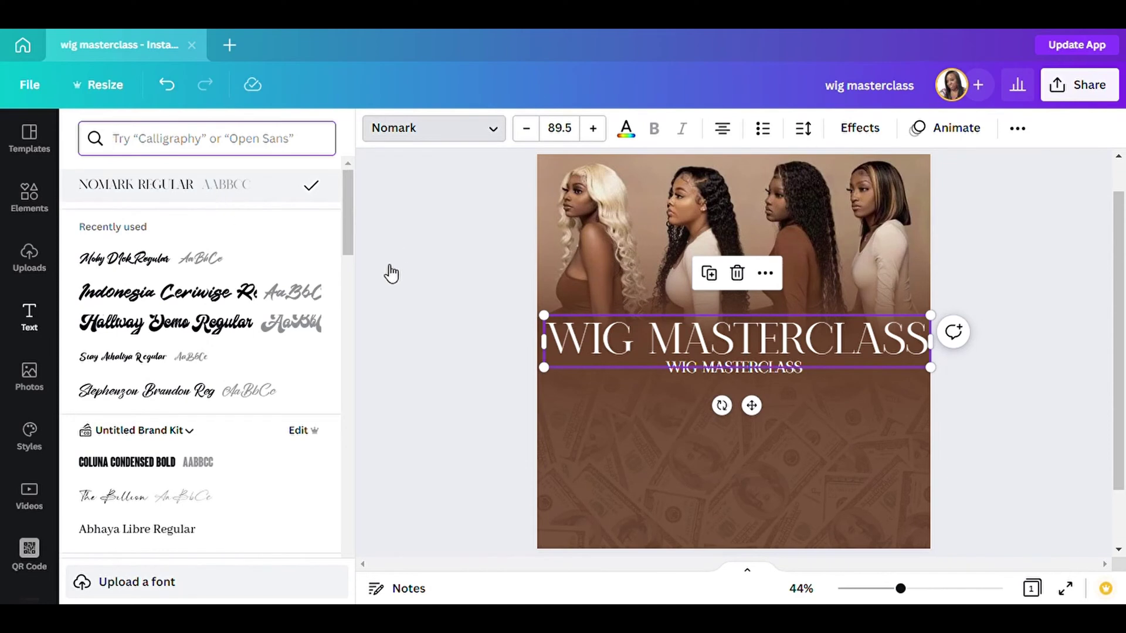
click(417, 272)
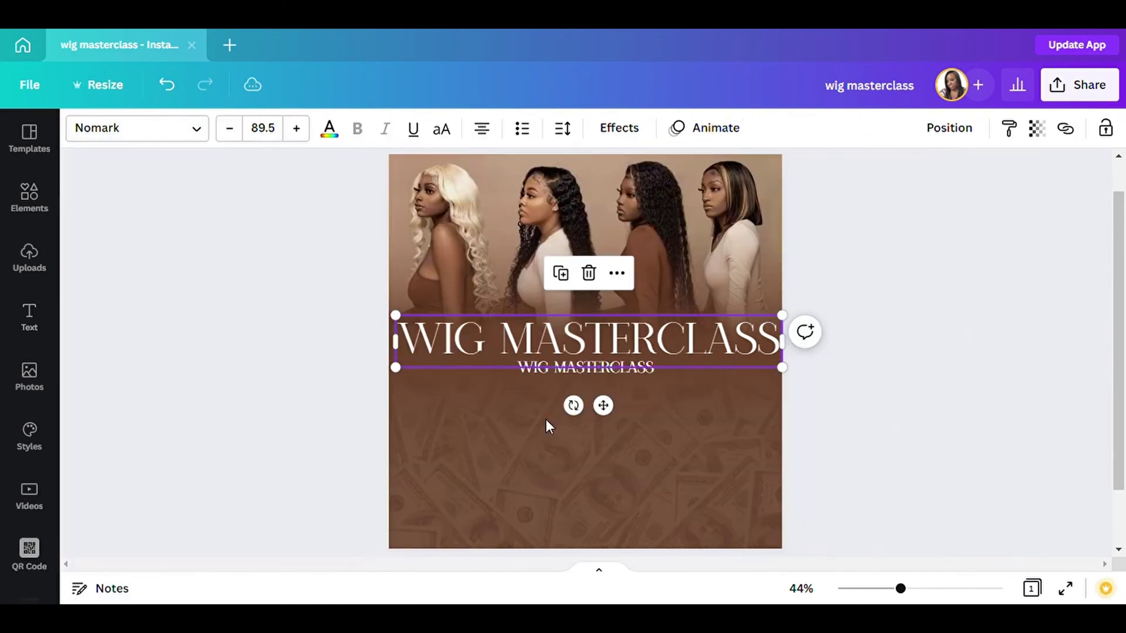
Replace the small heading copy's text with "WHAT YOU'LL LEARN:", widen its box to fit one line and center it below the heading.
click(907, 377)
double_click(628, 363)
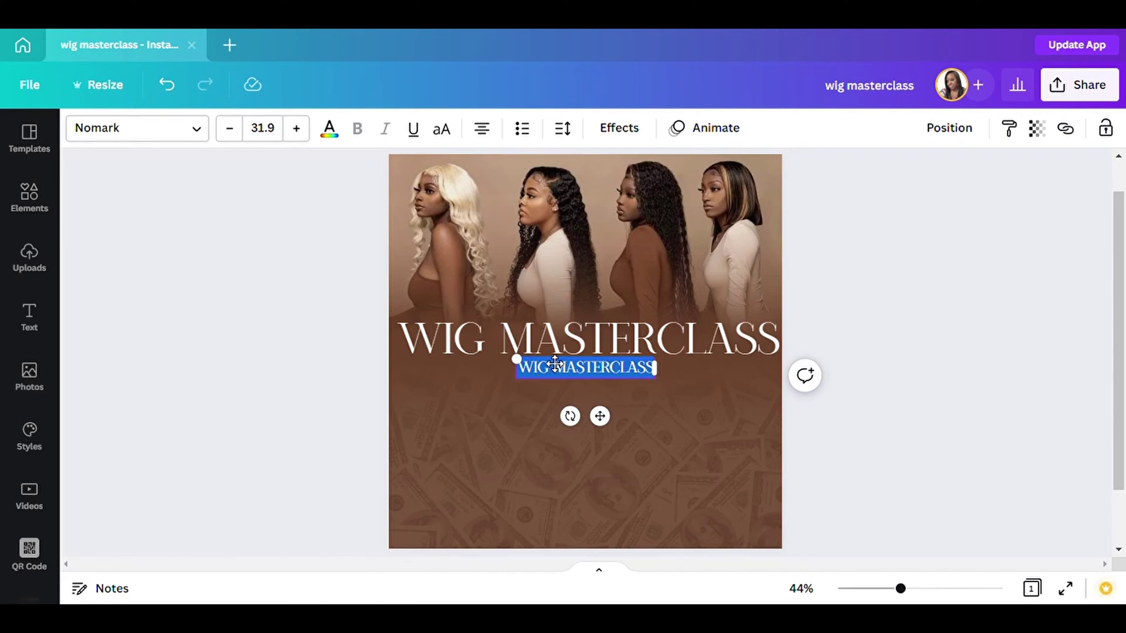
text(WHAT YOU)
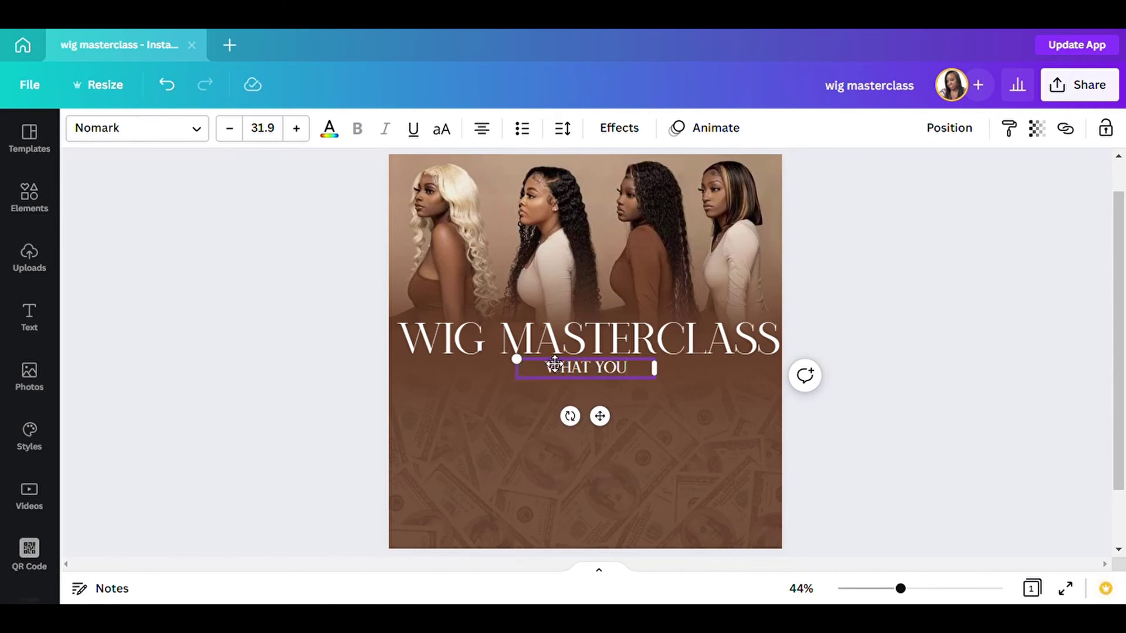
text('LL LEARN:)
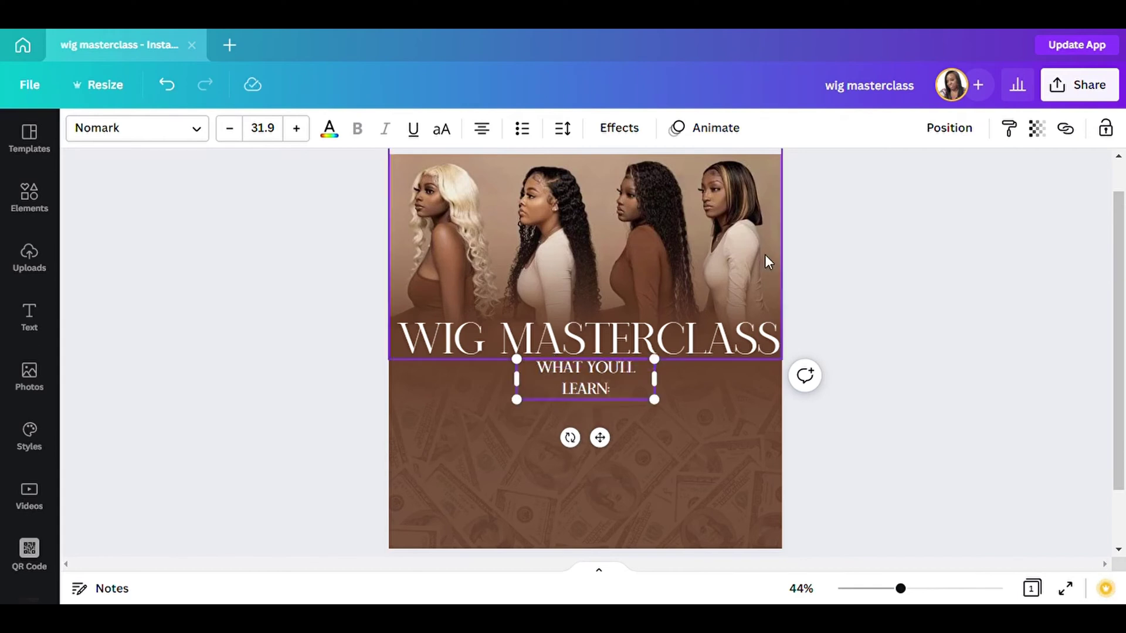
drag(664, 388, 716, 390)
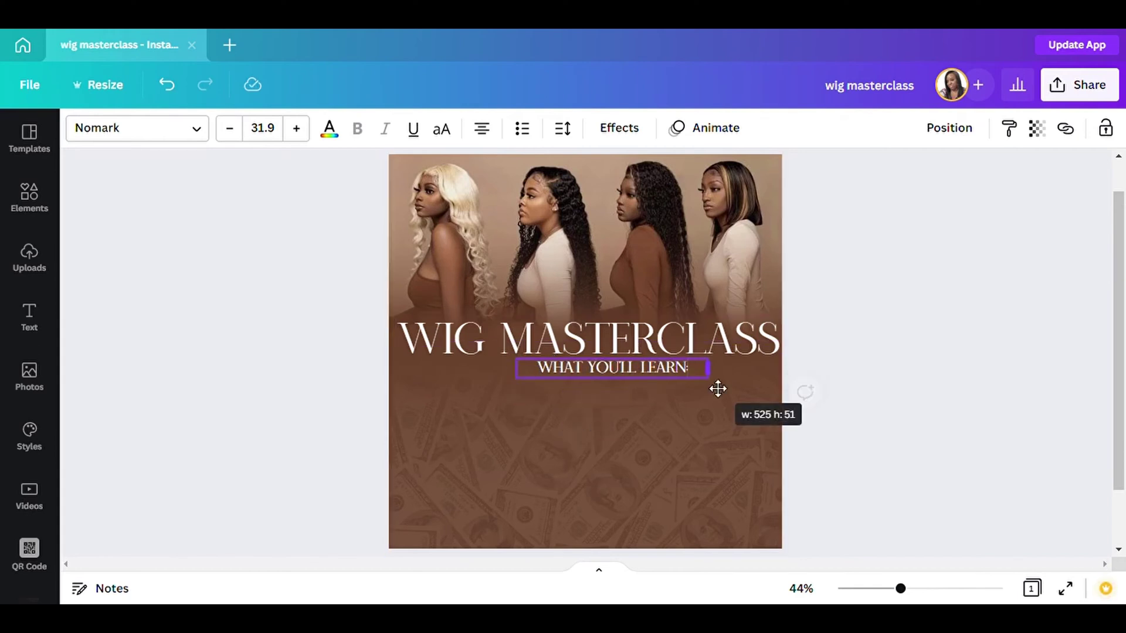
drag(633, 416, 614, 427)
click(855, 420)
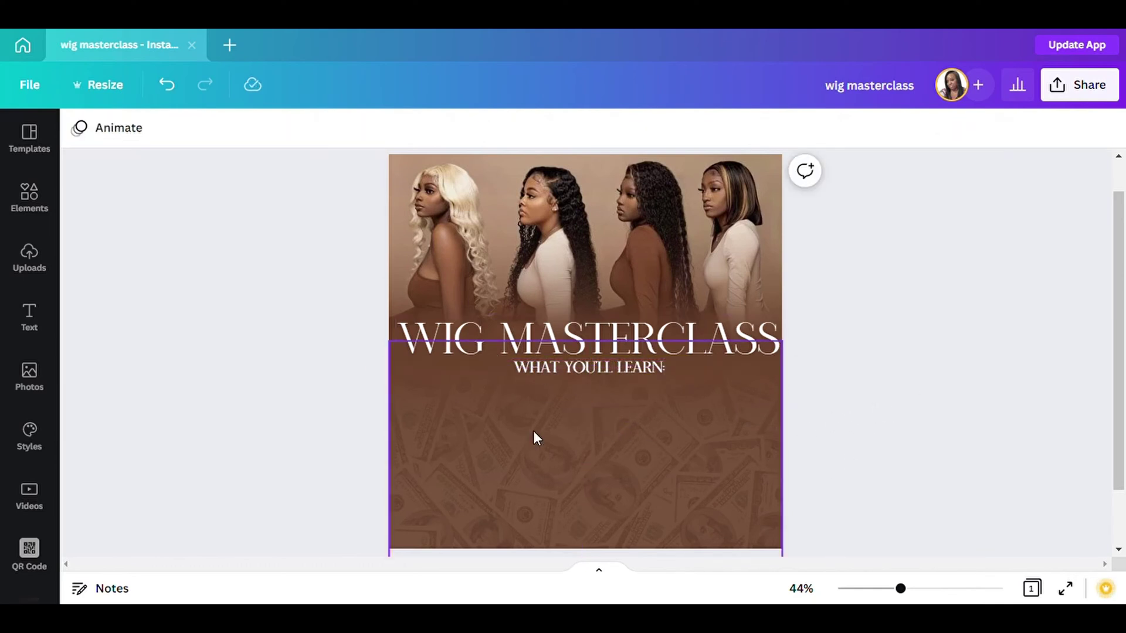
Add a tan square shape below the "WHAT YOU'LL LEARN:" line.
click(29, 195)
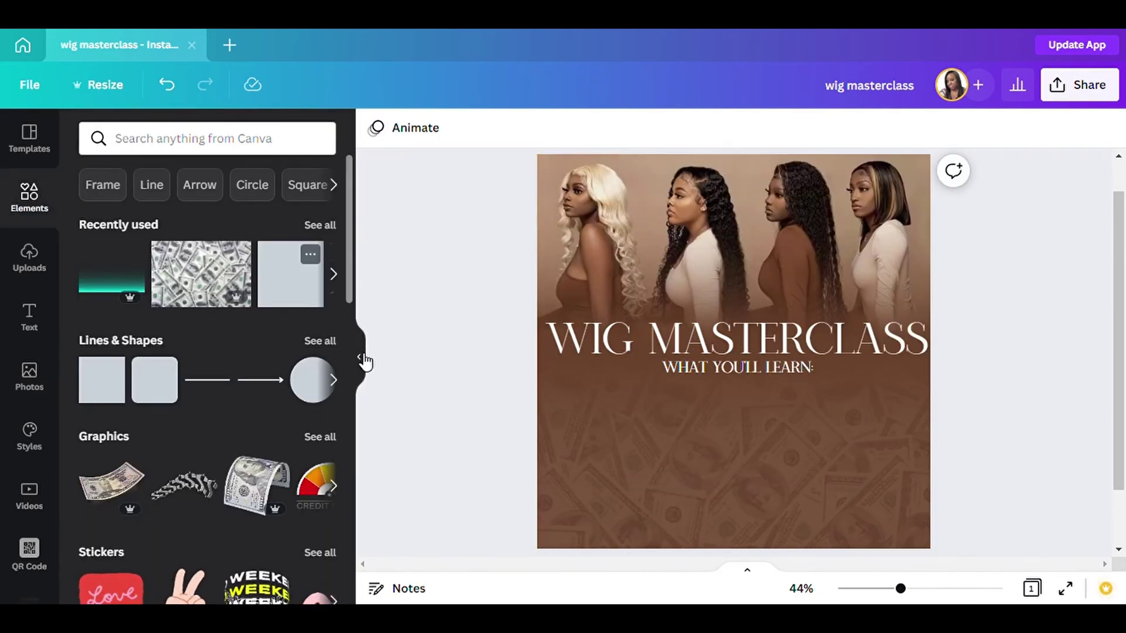
click(290, 274)
drag(593, 389, 594, 493)
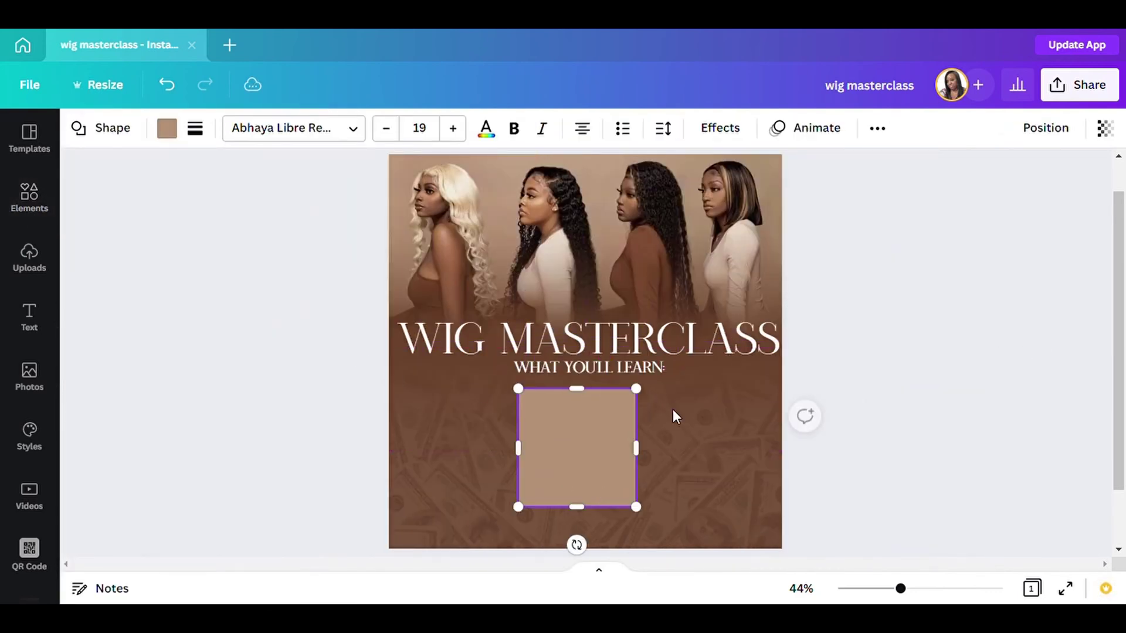
Recolor the "WIG MASTERCLASS" heading with the same tan document color as the square.
click(588, 342)
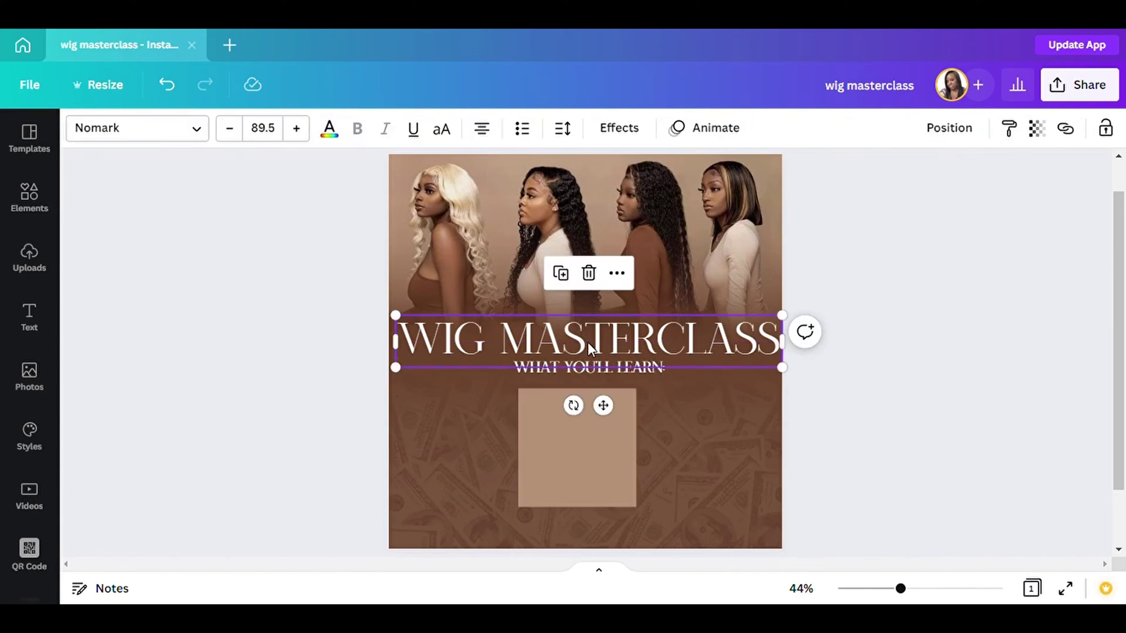
click(598, 462)
click(670, 340)
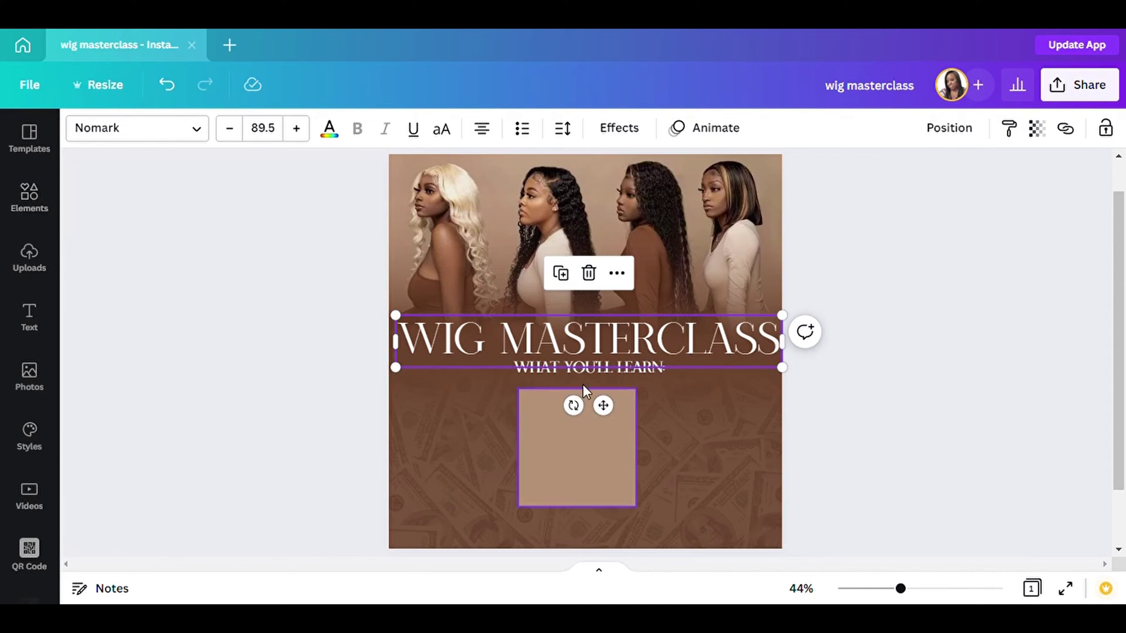
click(330, 129)
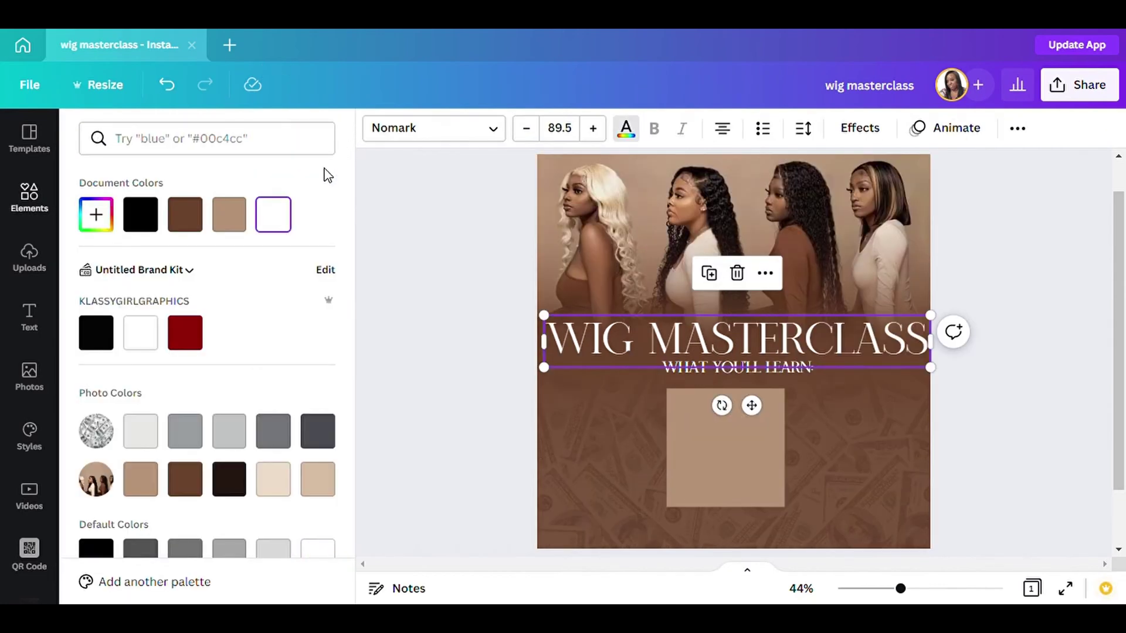
click(229, 214)
click(370, 364)
click(837, 367)
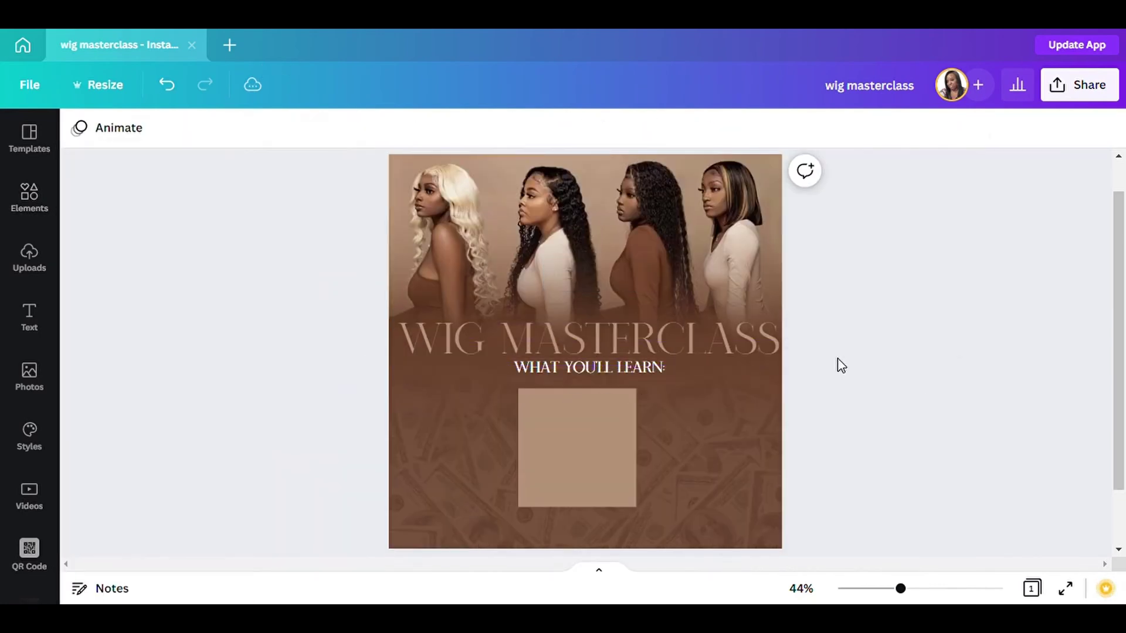
Reshape the tan square into a thin horizontal bar about 592 by 50 and center it under "WHAT YOU'LL LEARN:".
click(628, 447)
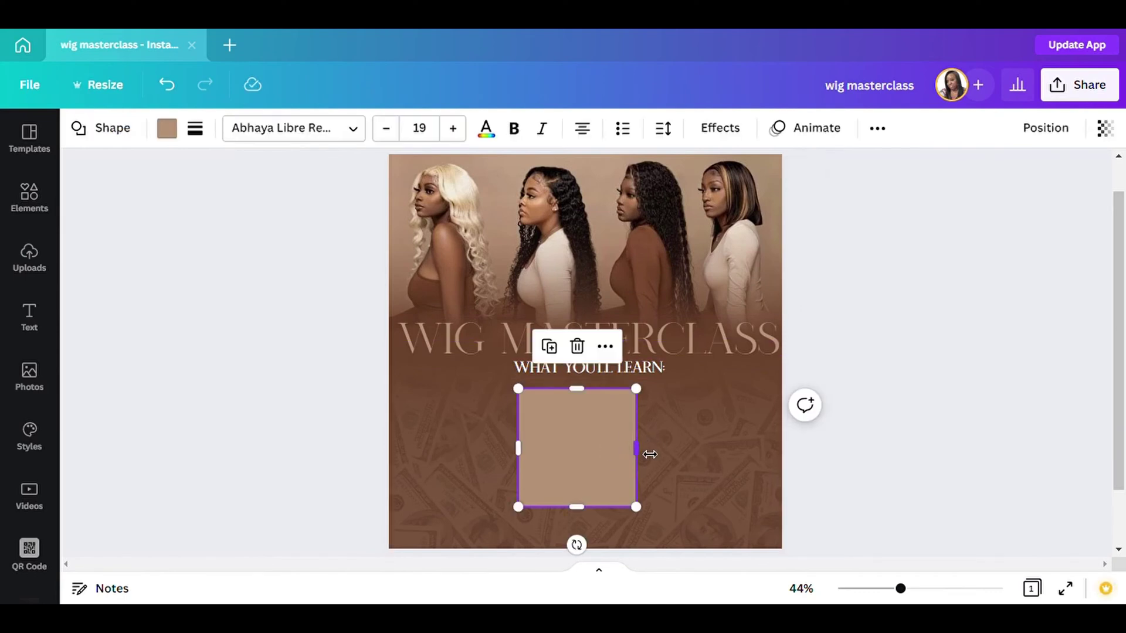
drag(649, 455, 756, 450)
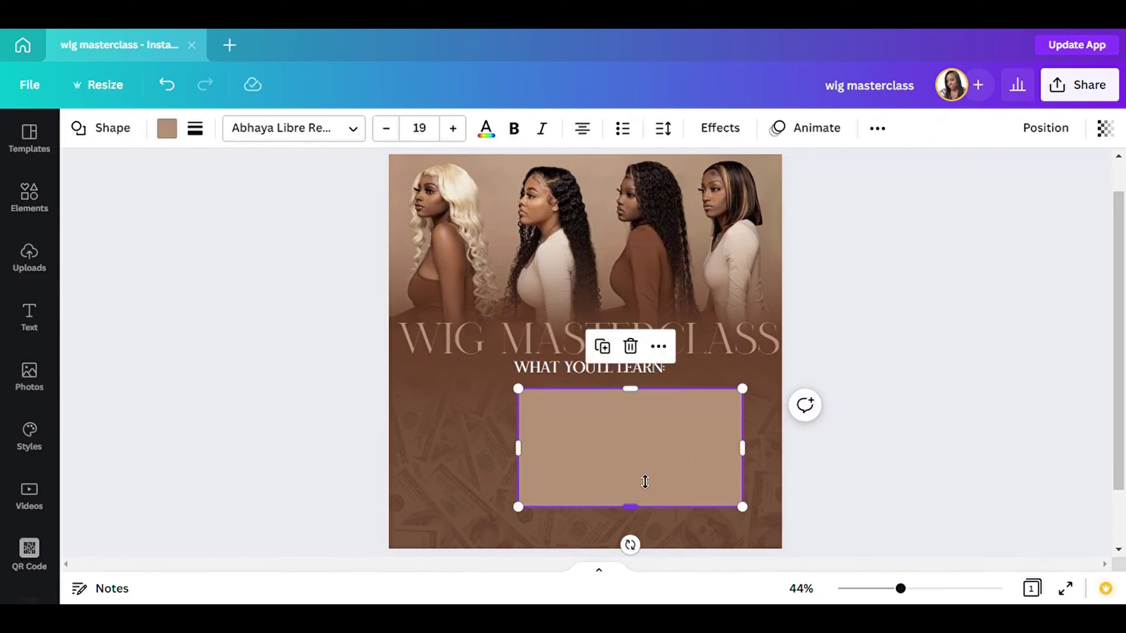
drag(645, 482, 661, 420)
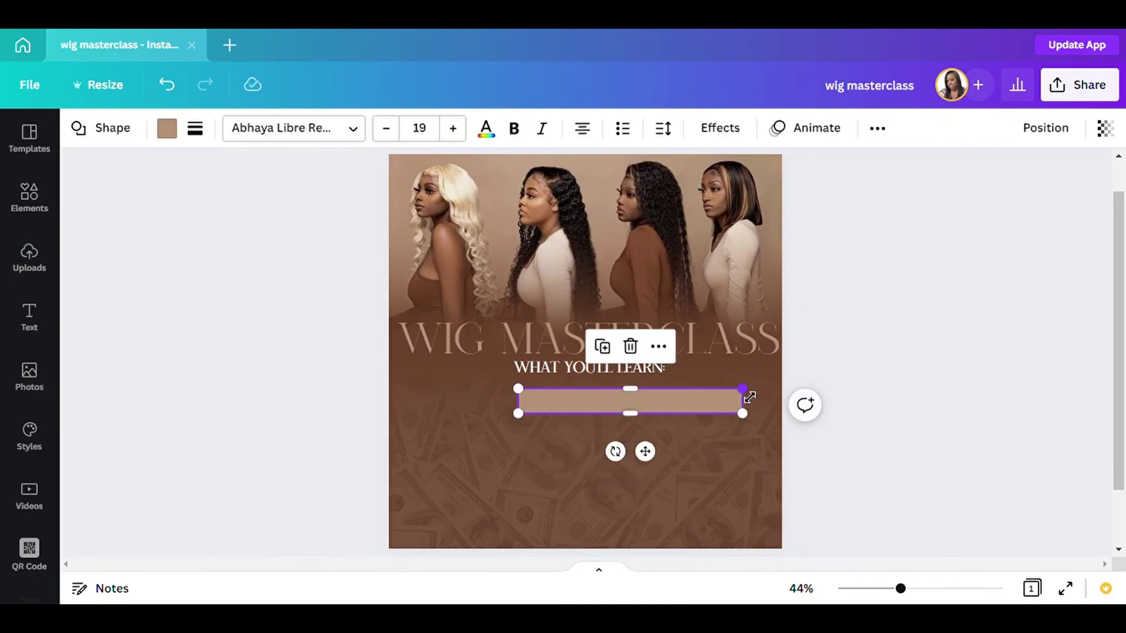
mouse_move(742, 389)
mouse_down()
mouse_move(716, 406)
mouse_move(709, 394)
mouse_move(740, 406)
mouse_up()
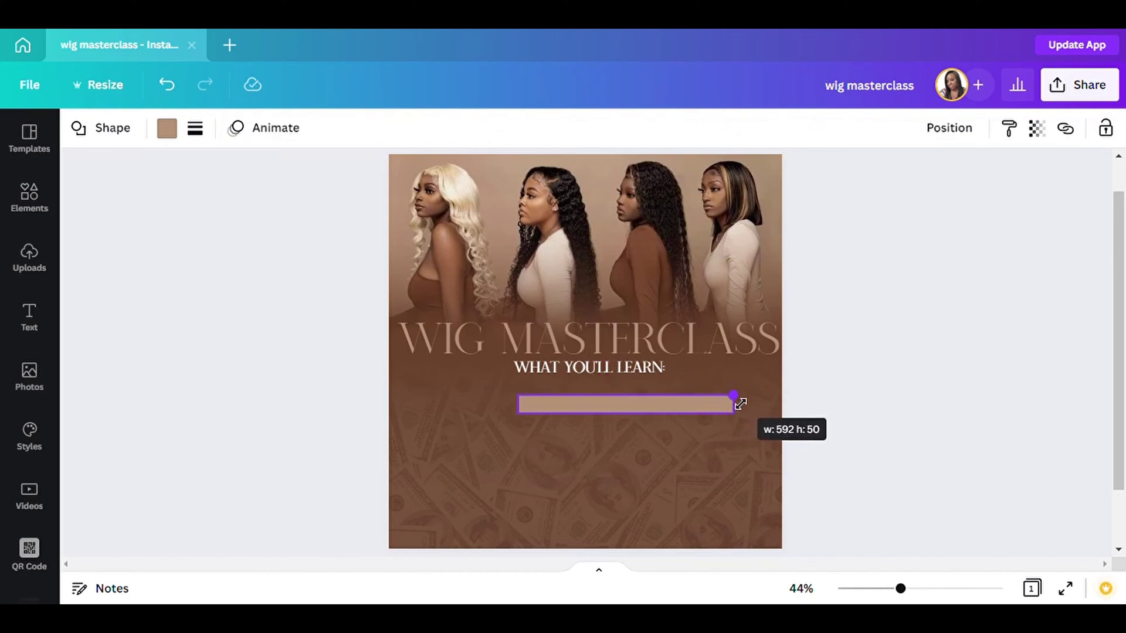
drag(648, 466, 611, 463)
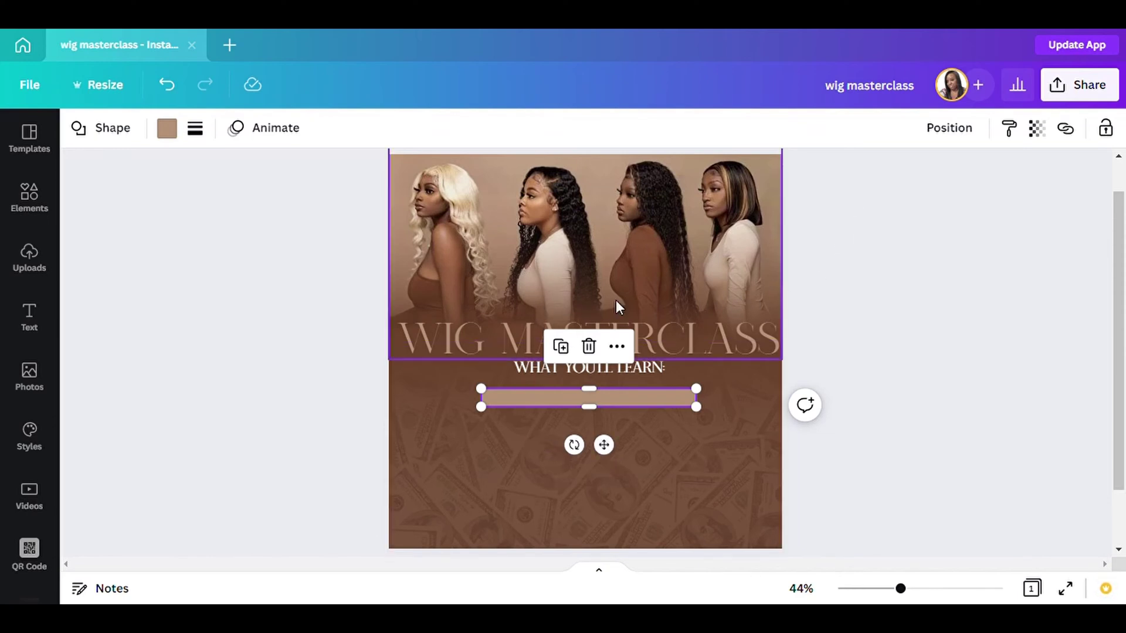
Duplicate the tan bar five times to form a stack of six evenly spaced, aligned bars.
click(560, 347)
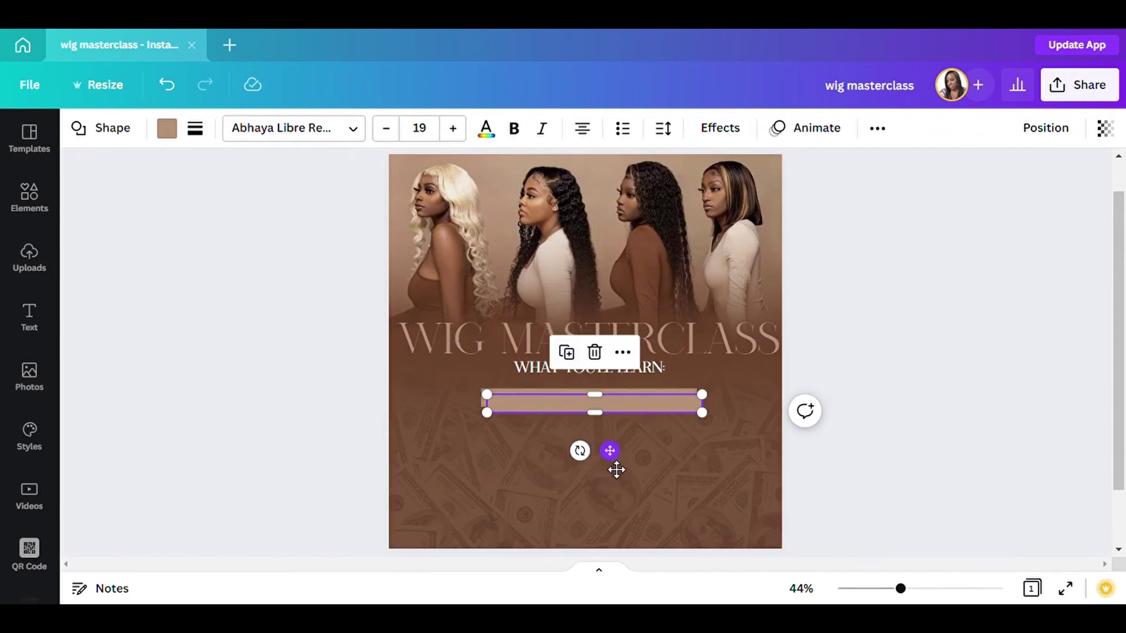
drag(616, 469, 612, 482)
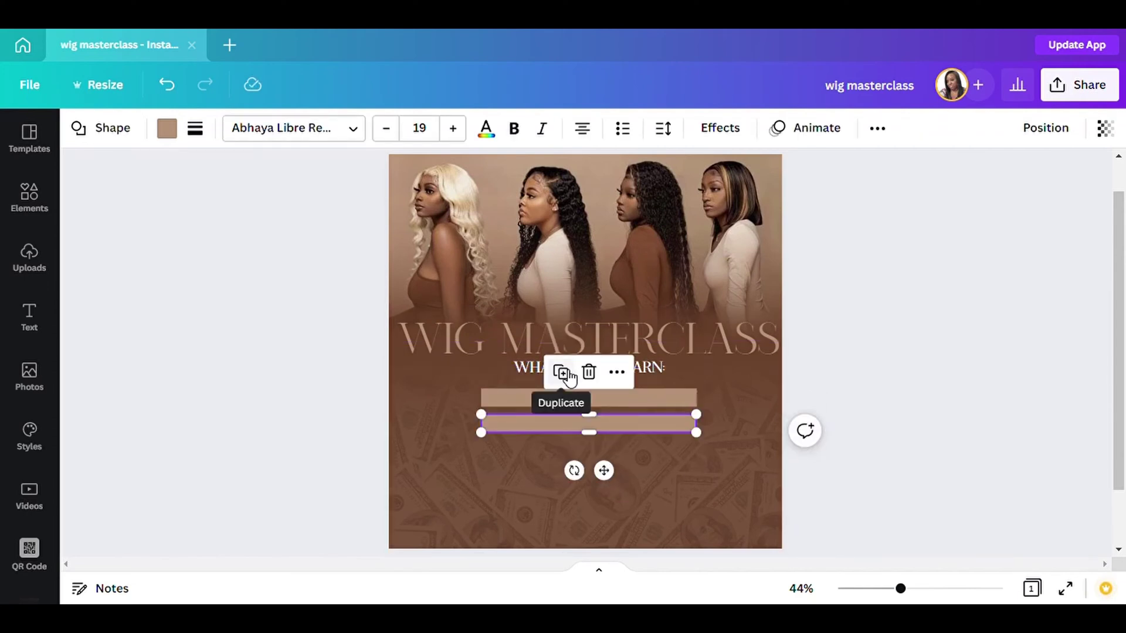
click(561, 372)
click(561, 402)
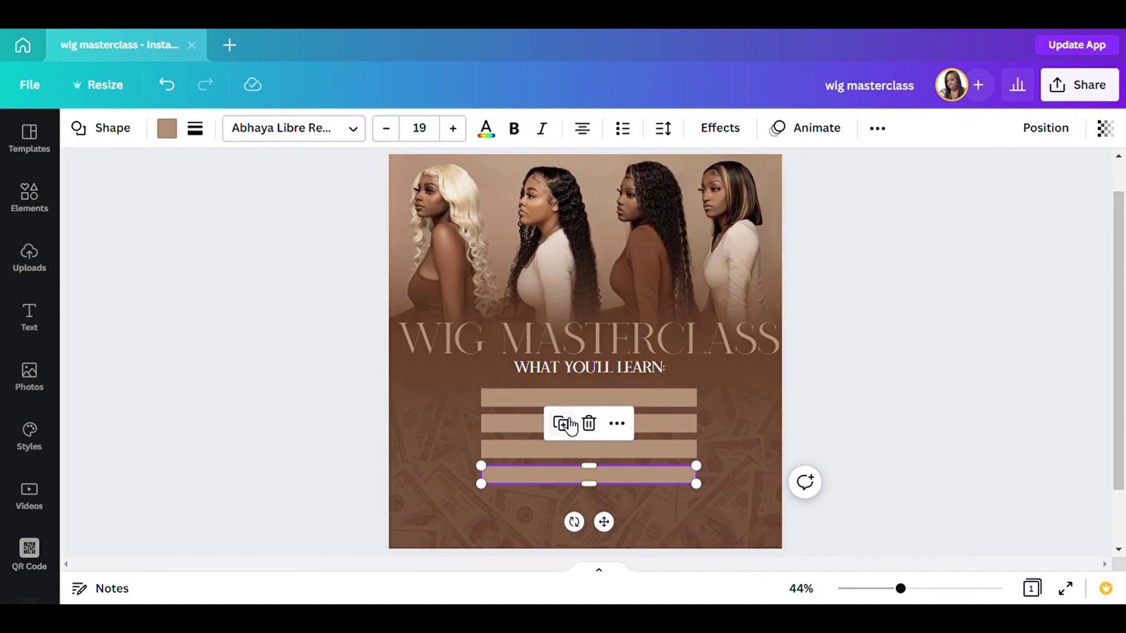
click(563, 424)
click(561, 449)
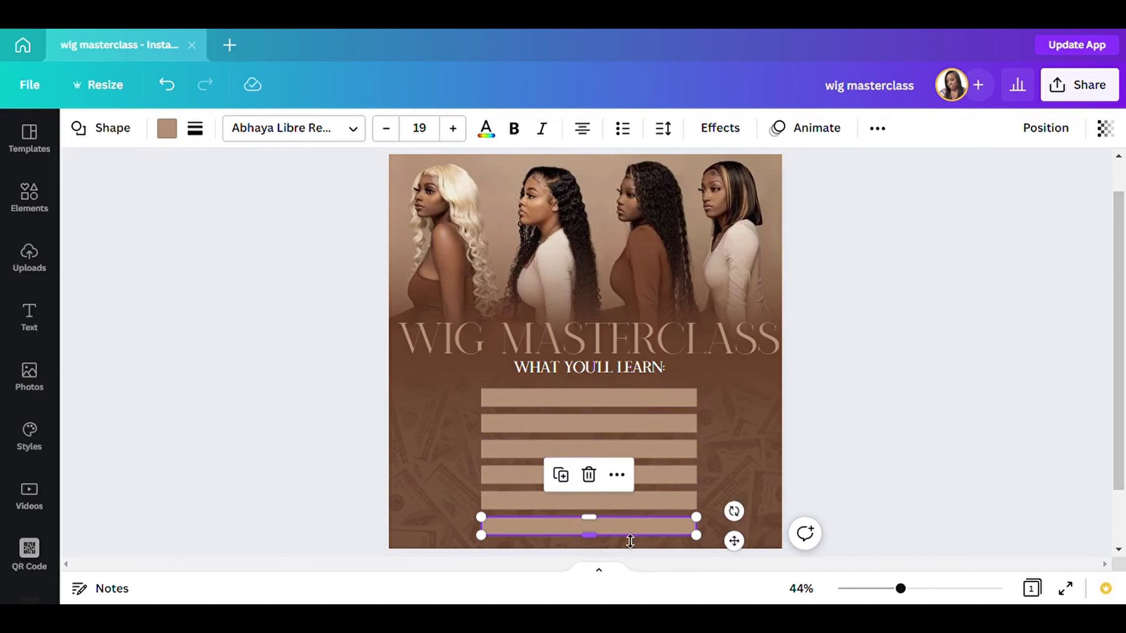
click(902, 484)
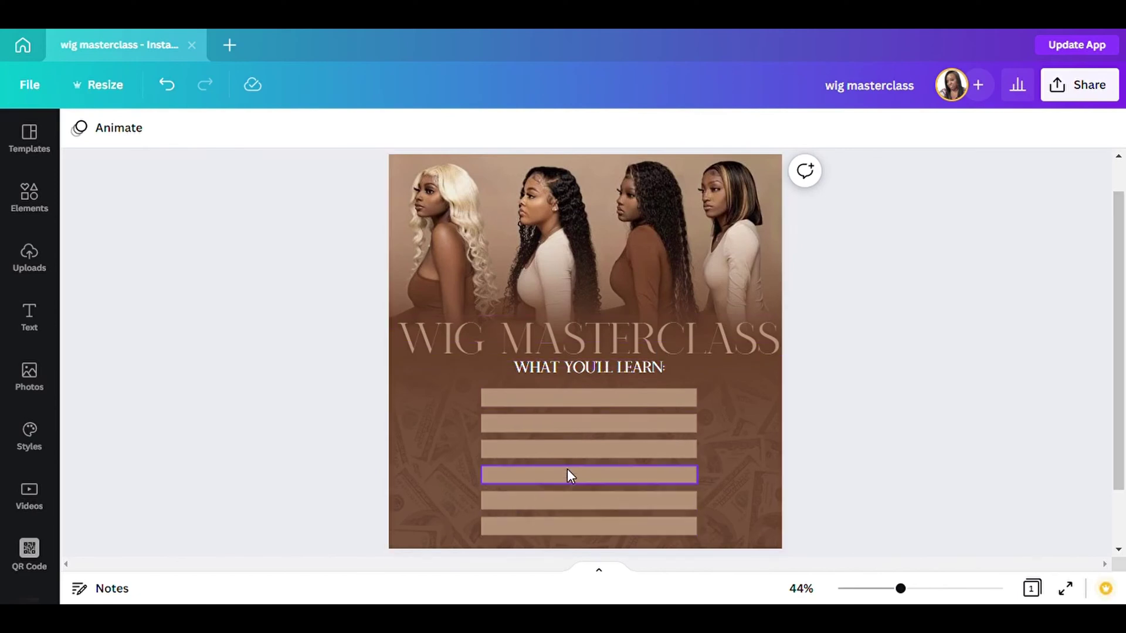
Try a light peach fill (#FAC99E) on the third bar and undo the color change.
click(560, 454)
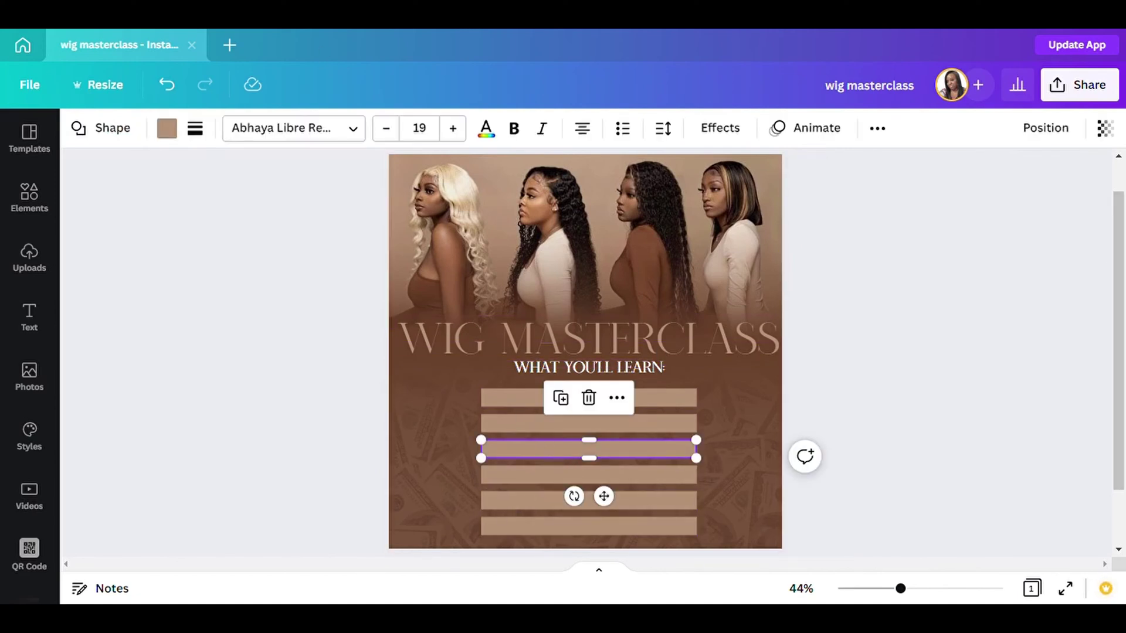
click(167, 128)
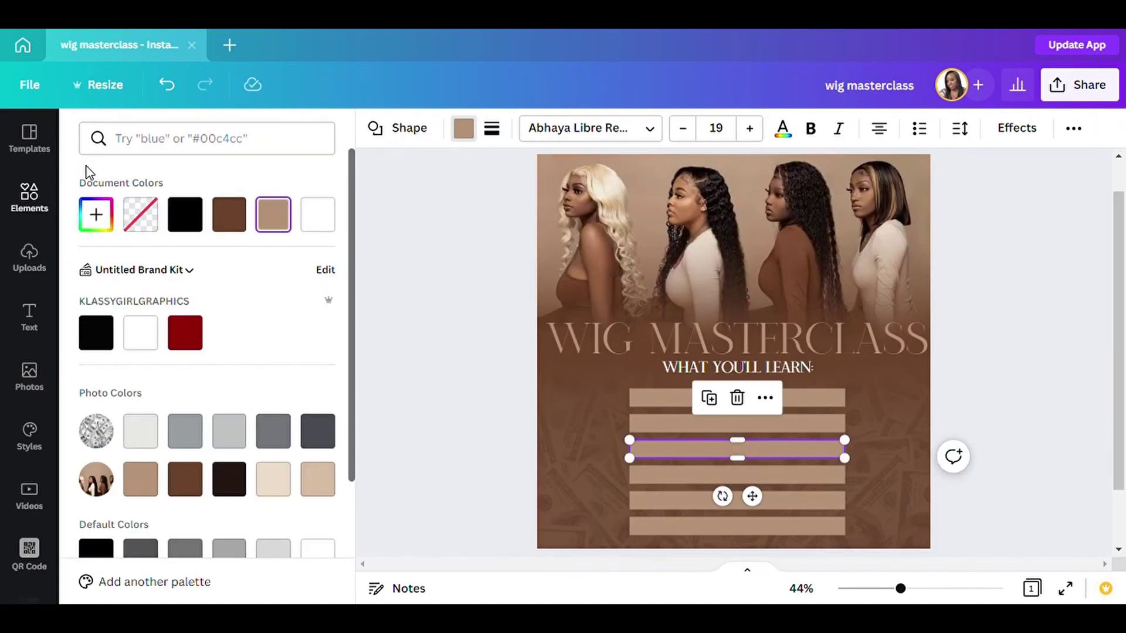
click(96, 215)
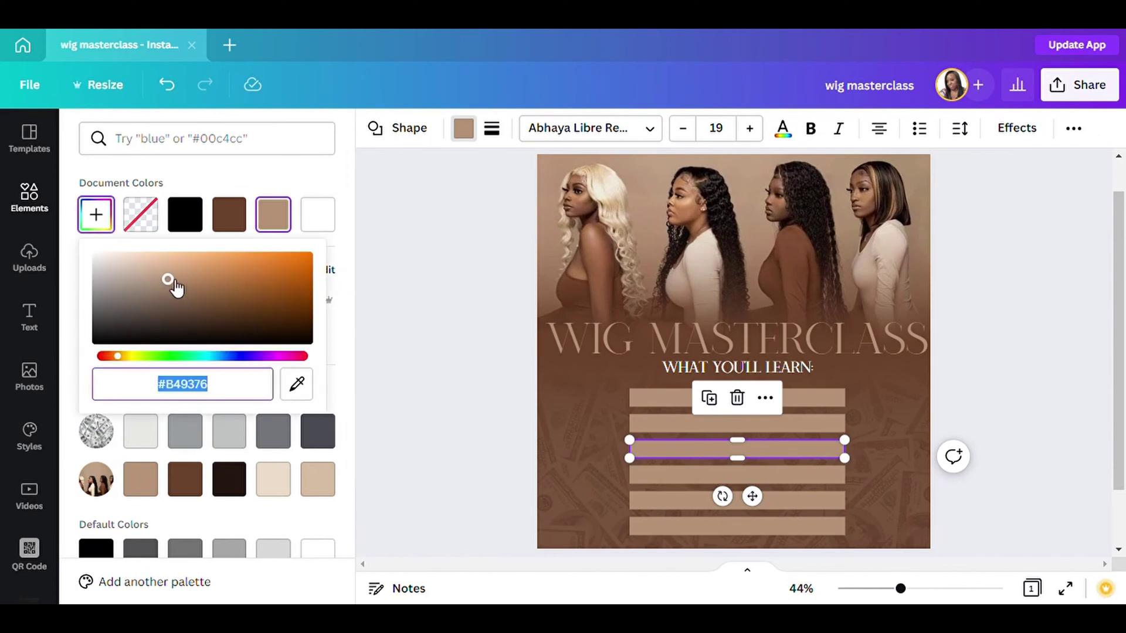
drag(174, 281, 172, 257)
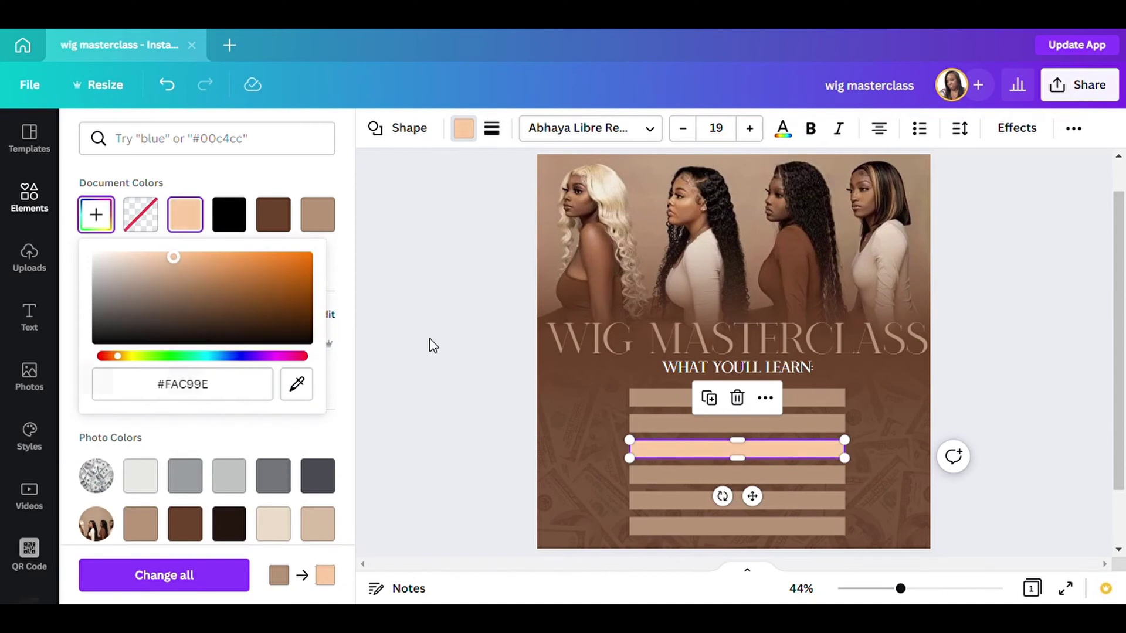
click(433, 345)
click(441, 340)
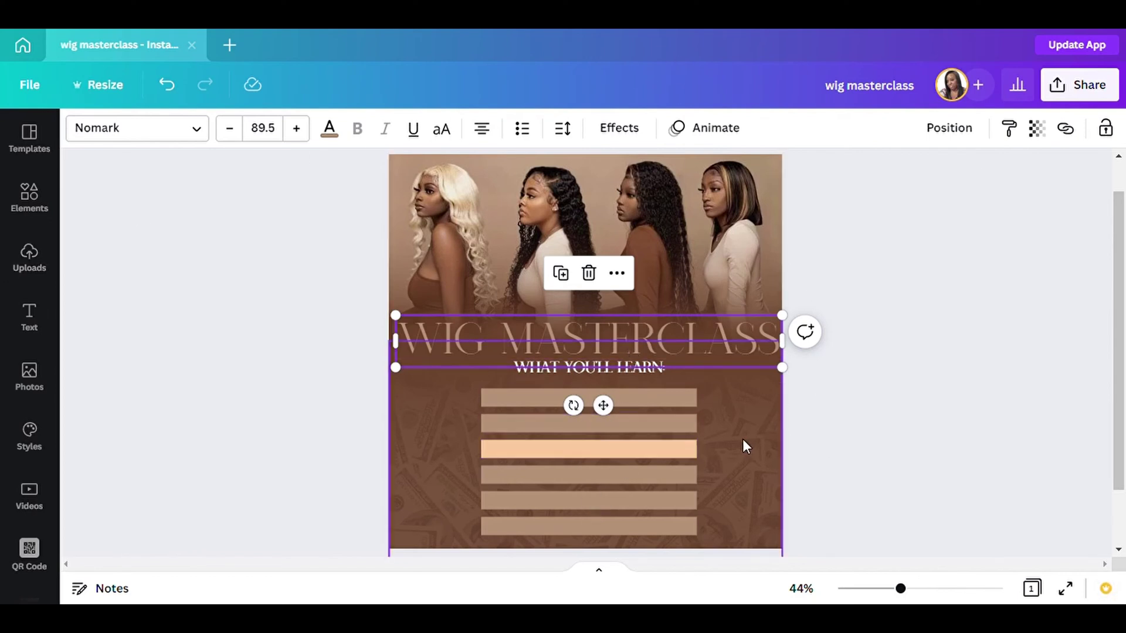
click(177, 92)
click(905, 414)
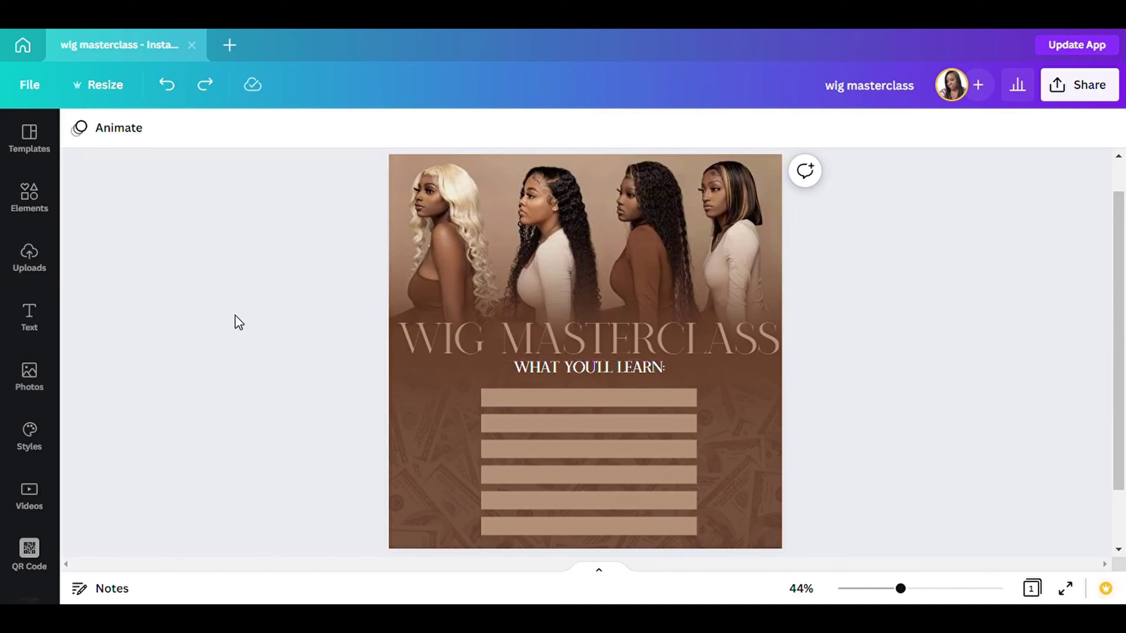
Duplicate the "WHAT YOU'LL LEARN:" text onto the first bar and change the copy to "HEAD MEASUREMENTS".
click(610, 366)
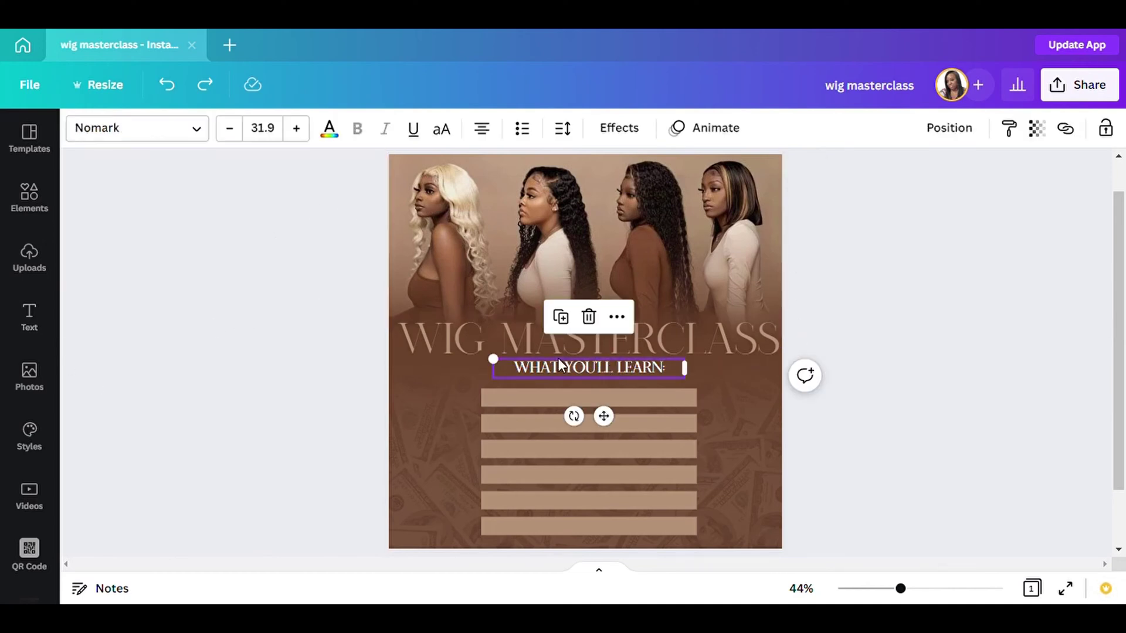
click(560, 317)
drag(607, 422, 614, 456)
double_click(639, 396)
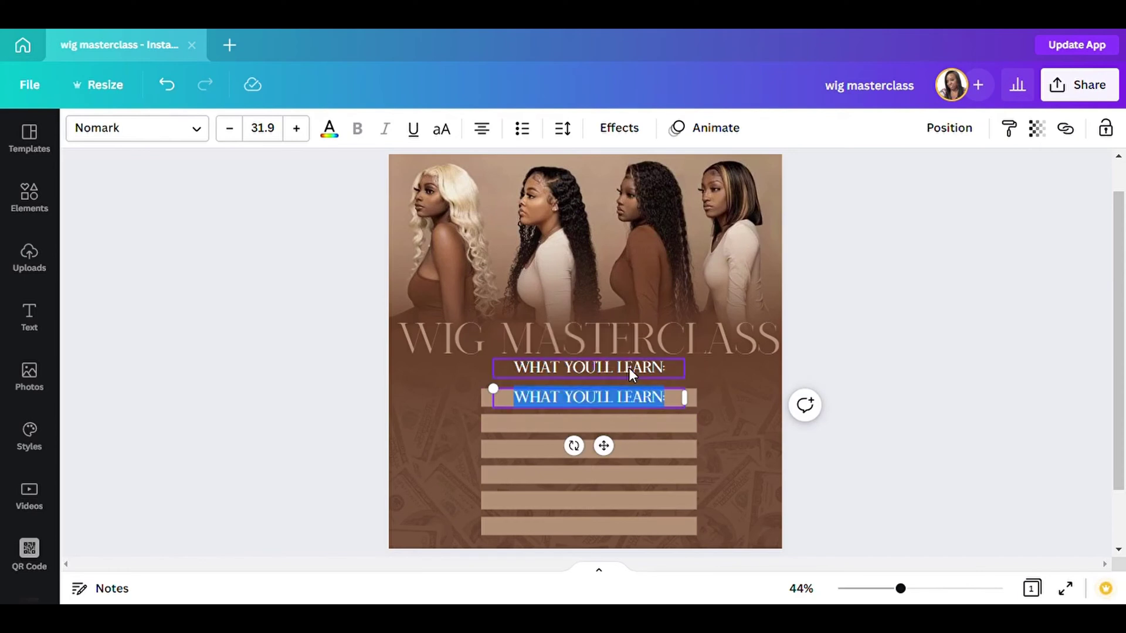
text(HEAD M)
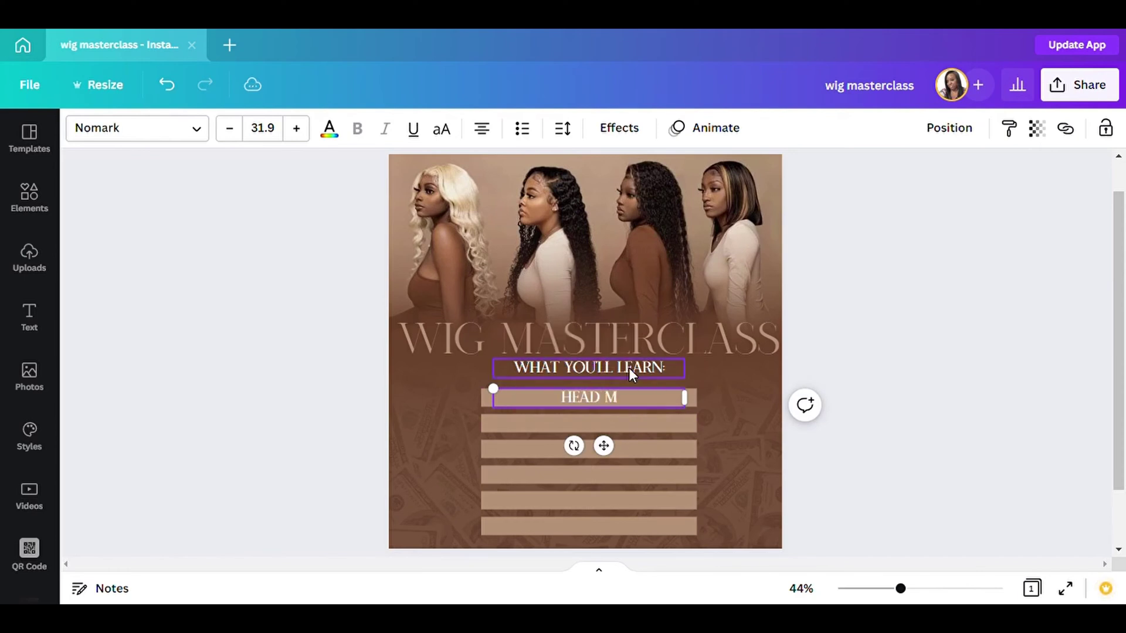
text(EASUREMENTS)
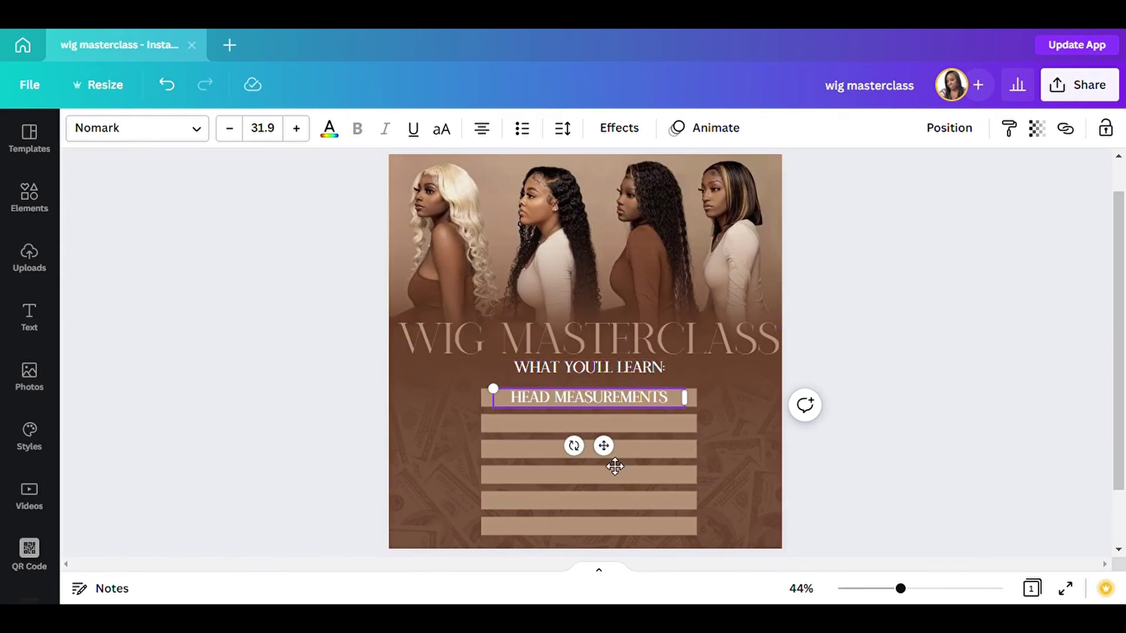
click(867, 433)
Duplicate the "HEAD MEASUREMENTS" text and center the copy on the second bar.
click(595, 397)
key(ctrl+d)
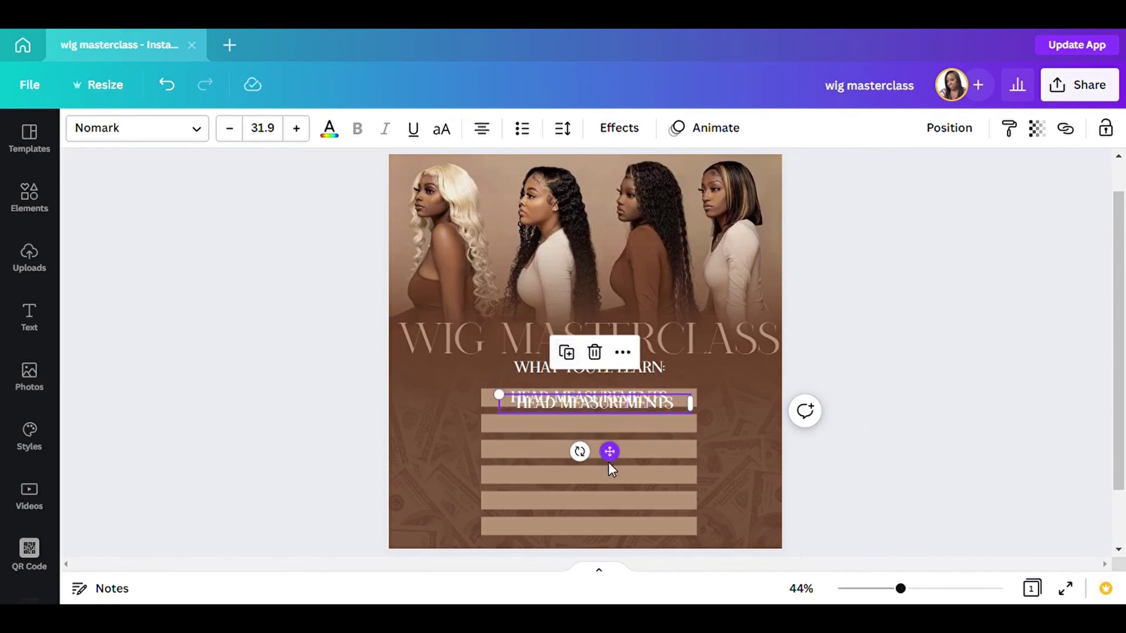
drag(618, 465, 615, 484)
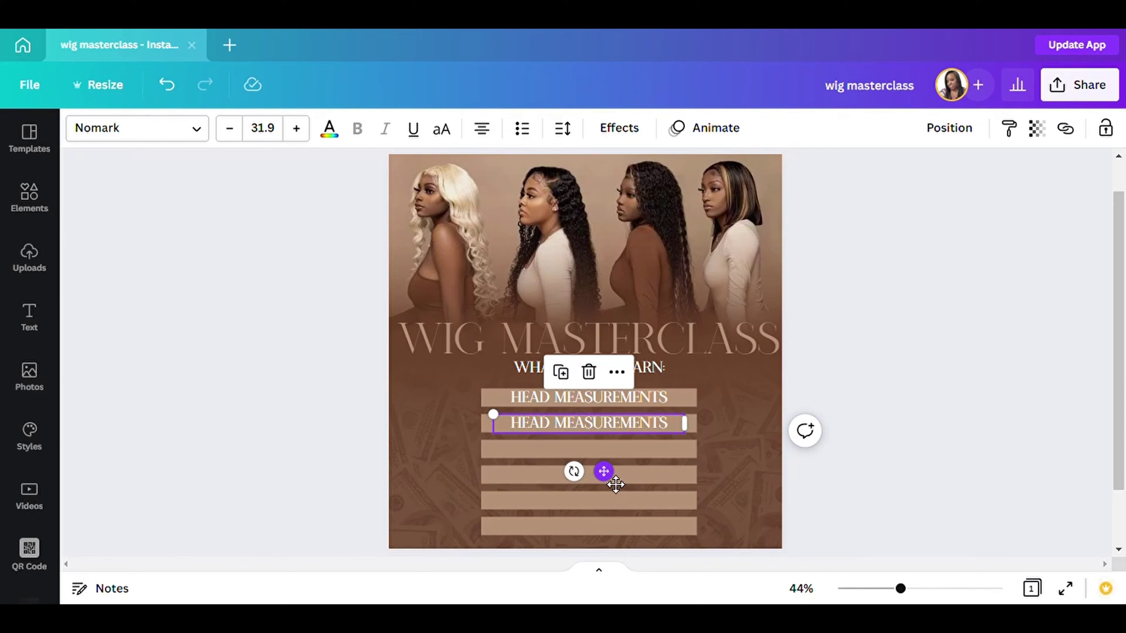
Replace the copied text on the second bar with "FRONTAL WIG STRUCTURE".
double_click(600, 426)
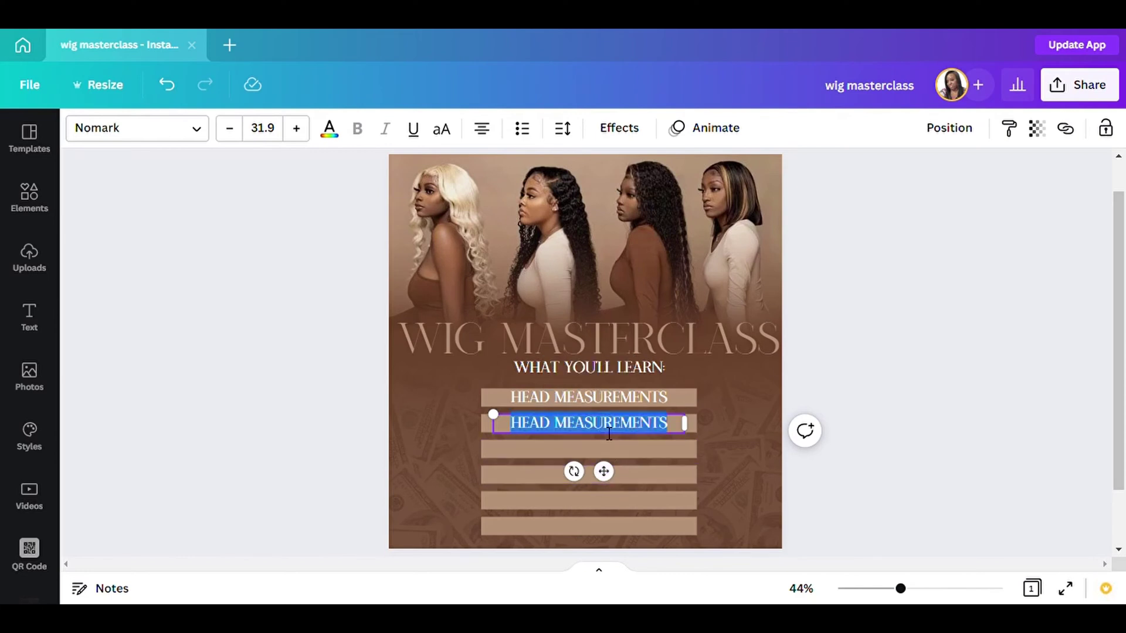
text(FRONTSL)
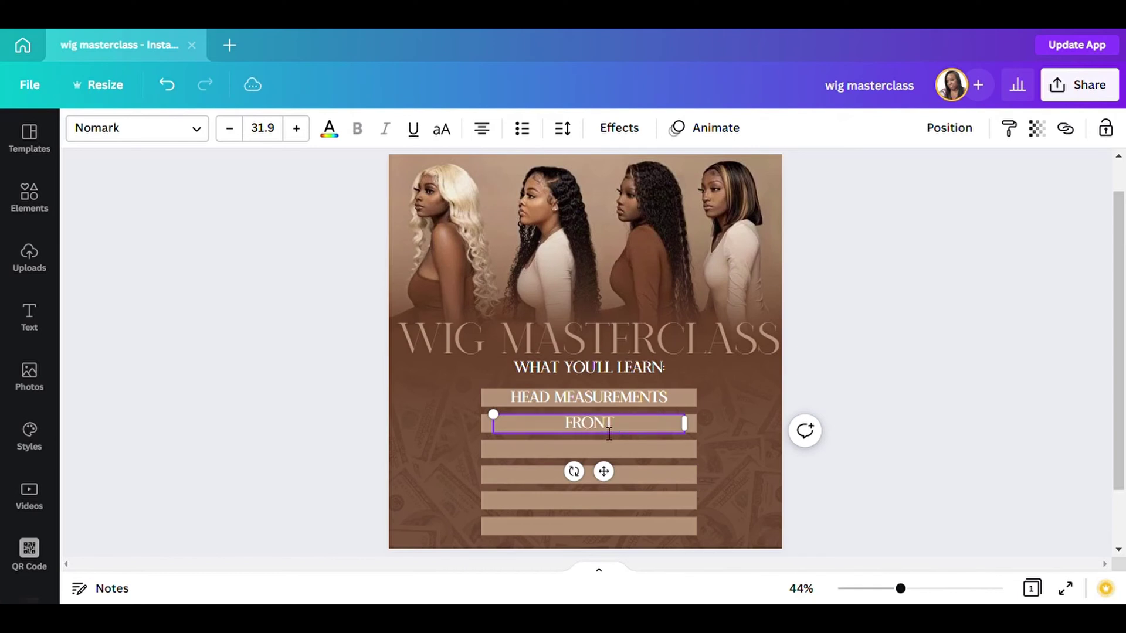
key(BackSpace)
key(BackSpace)
text(AL WIF)
key(BackSpace)
text(G)
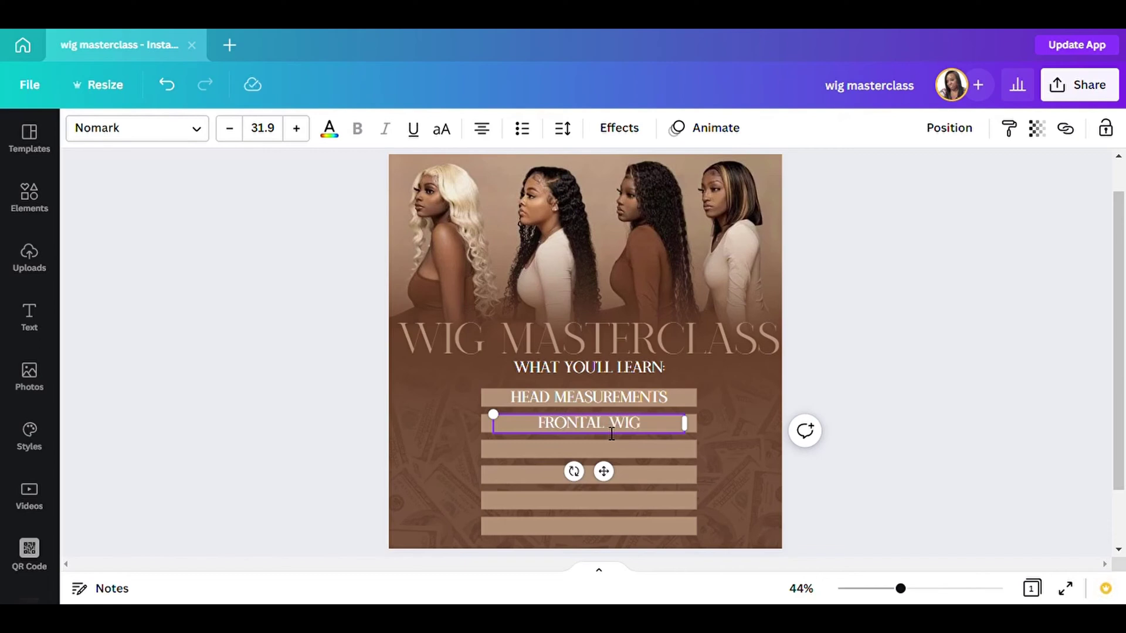
text( STR)
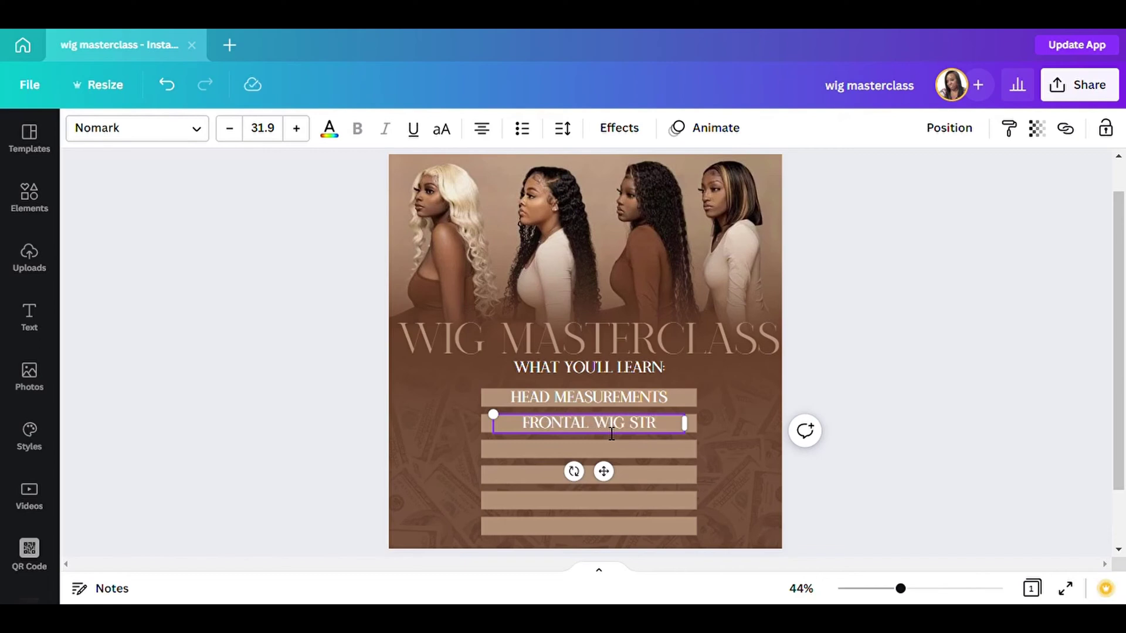
text(UCTURE)
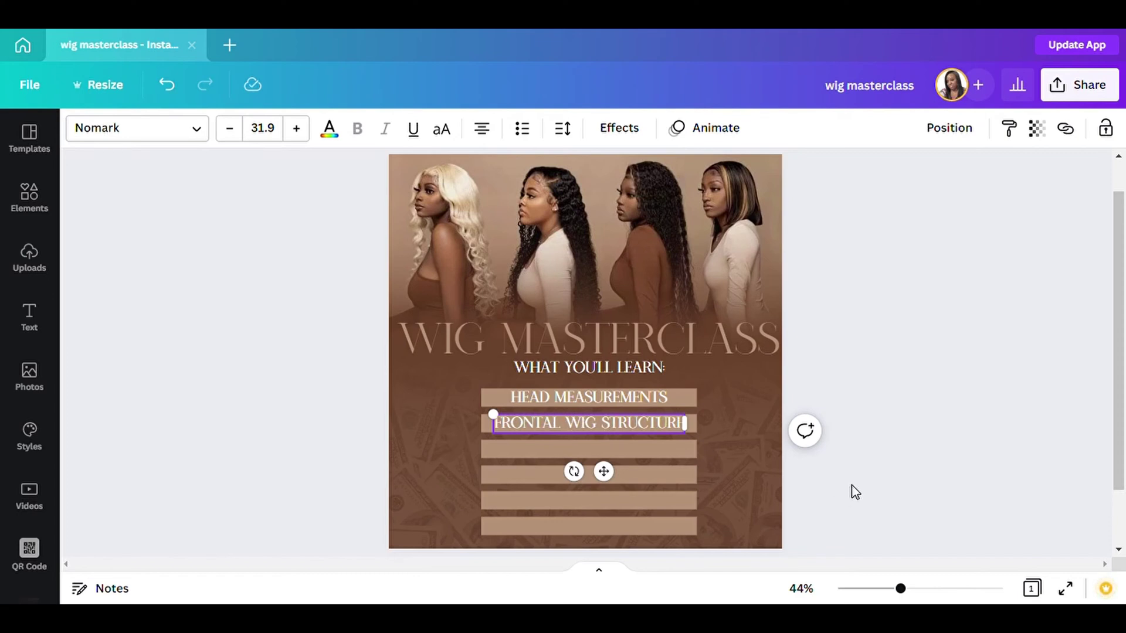
click(847, 447)
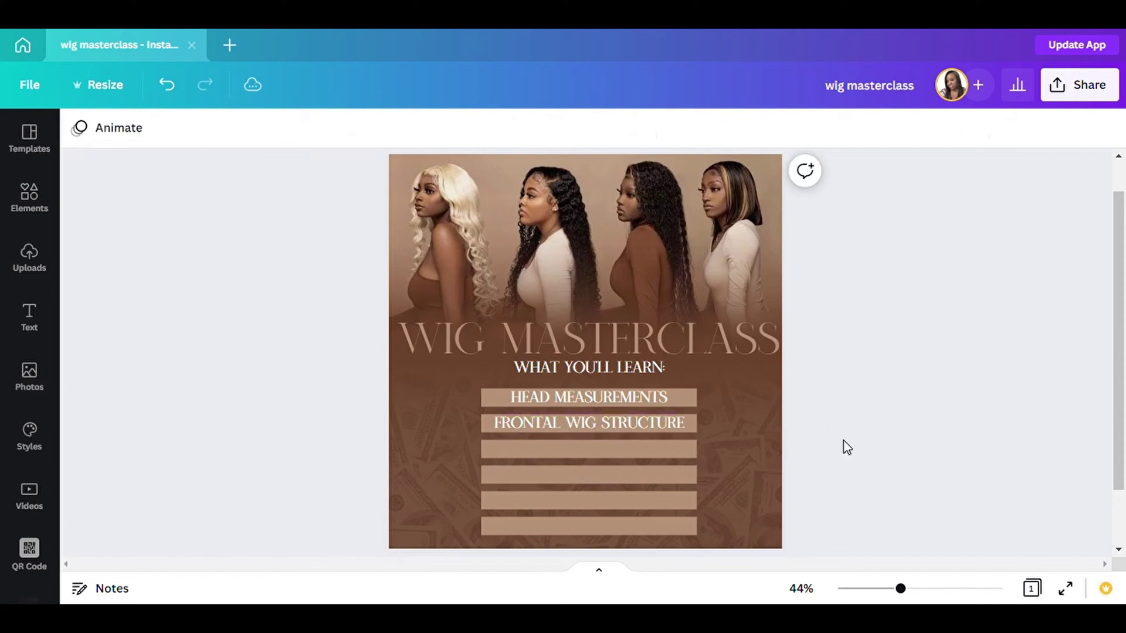
Duplicate the "FRONTAL WIG STRUCTURE" text onto the third bar and change the copy to "WIG CONSTRUCTION".
click(602, 371)
click(577, 449)
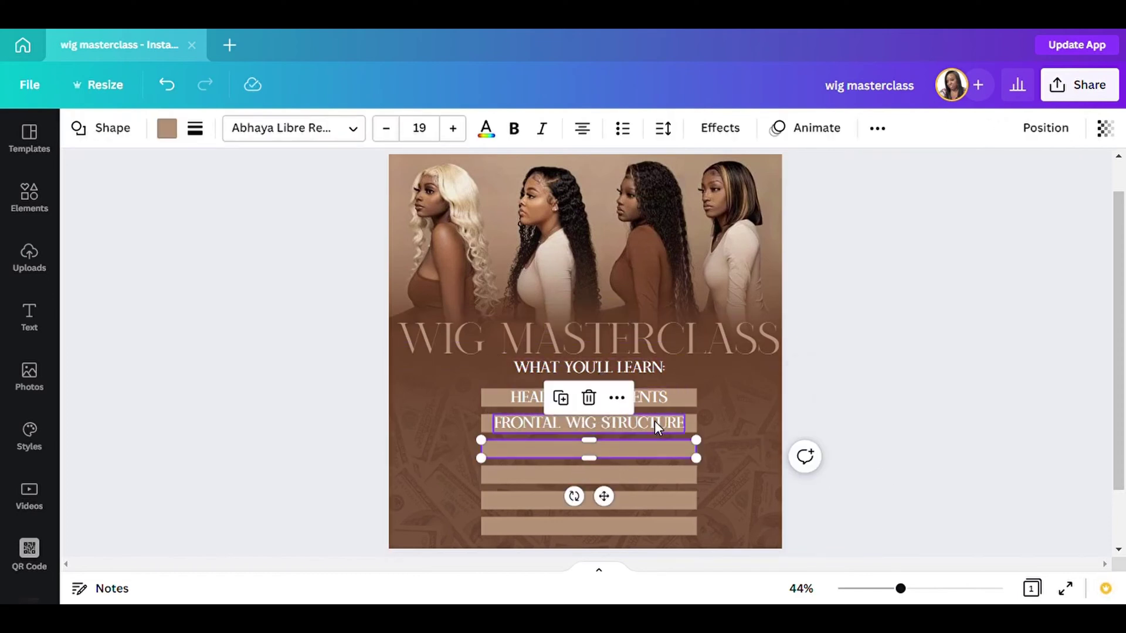
click(654, 422)
click(560, 372)
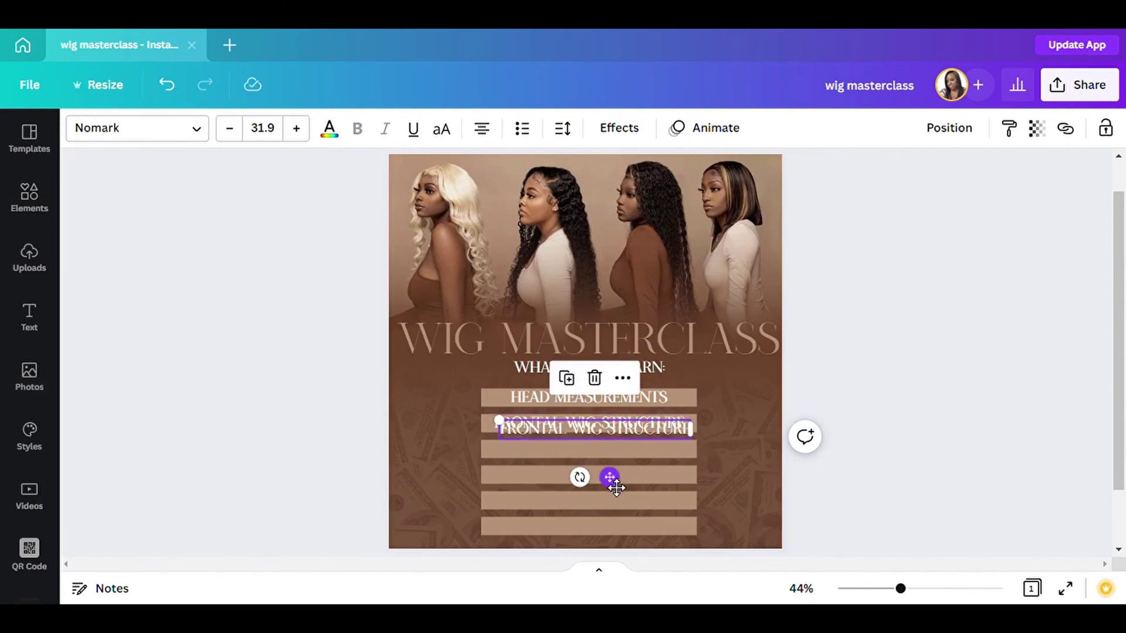
drag(608, 478, 611, 509)
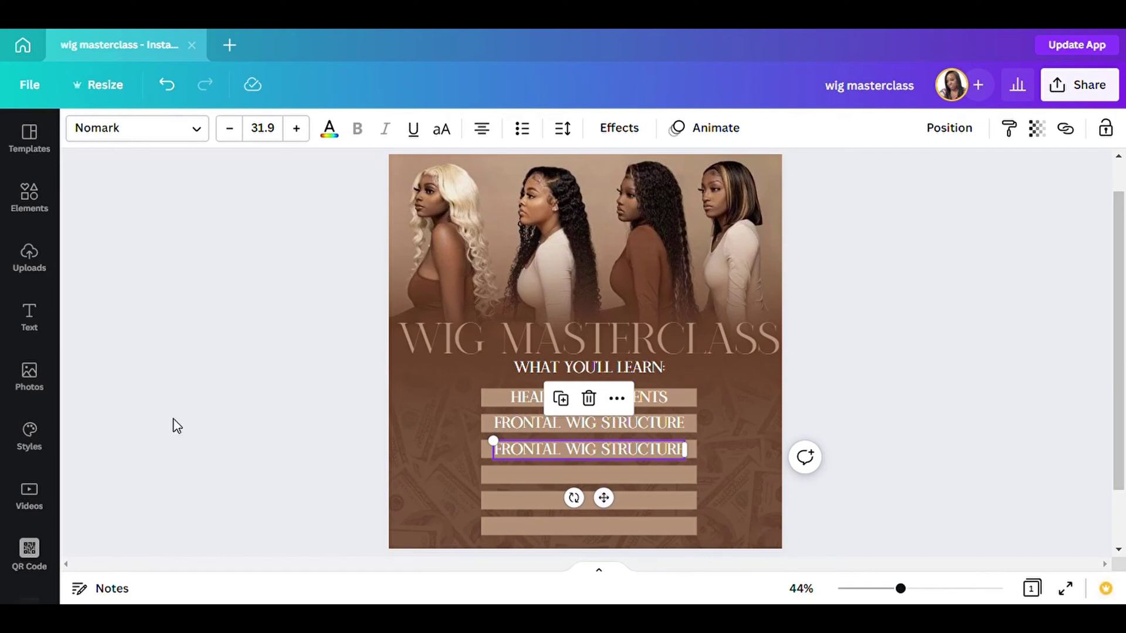
double_click(592, 452)
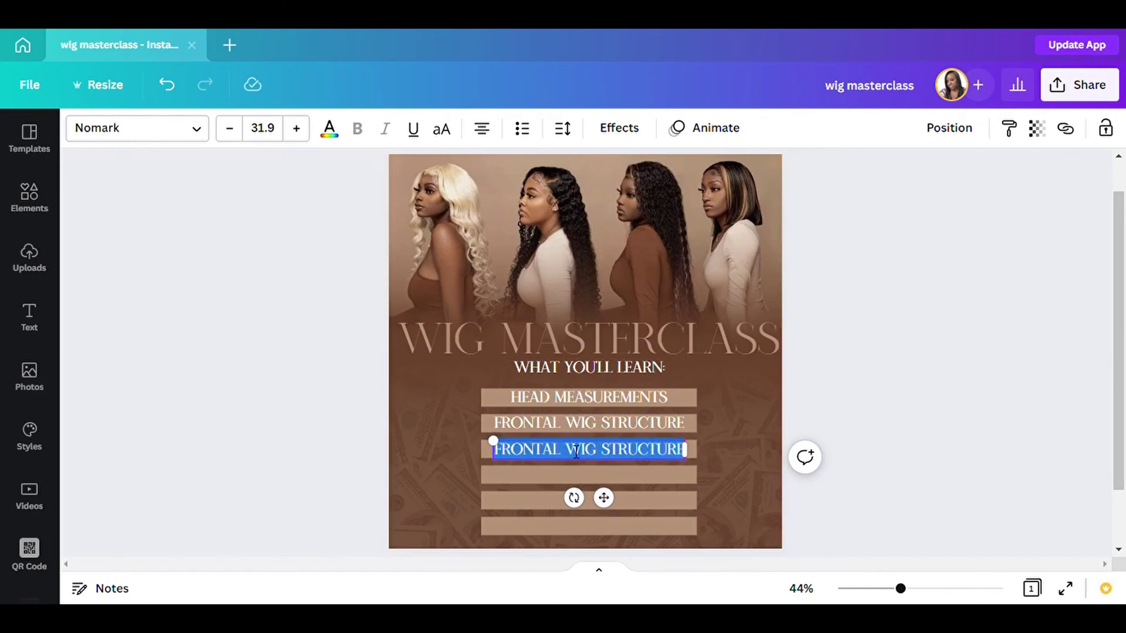
text(WIG)
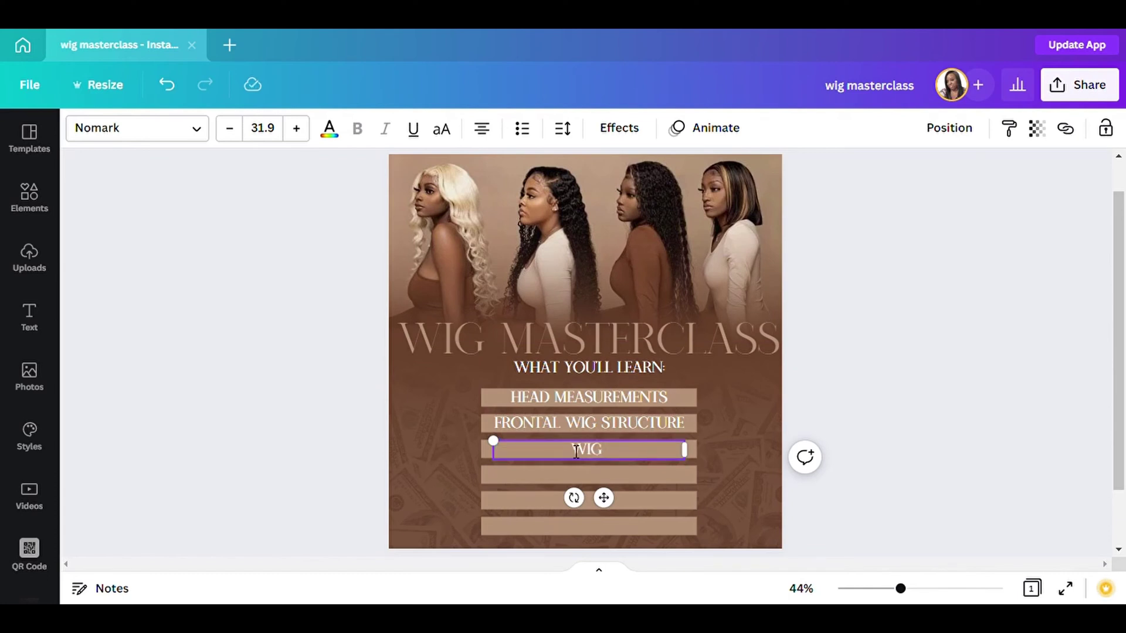
text( CONSTRUCT)
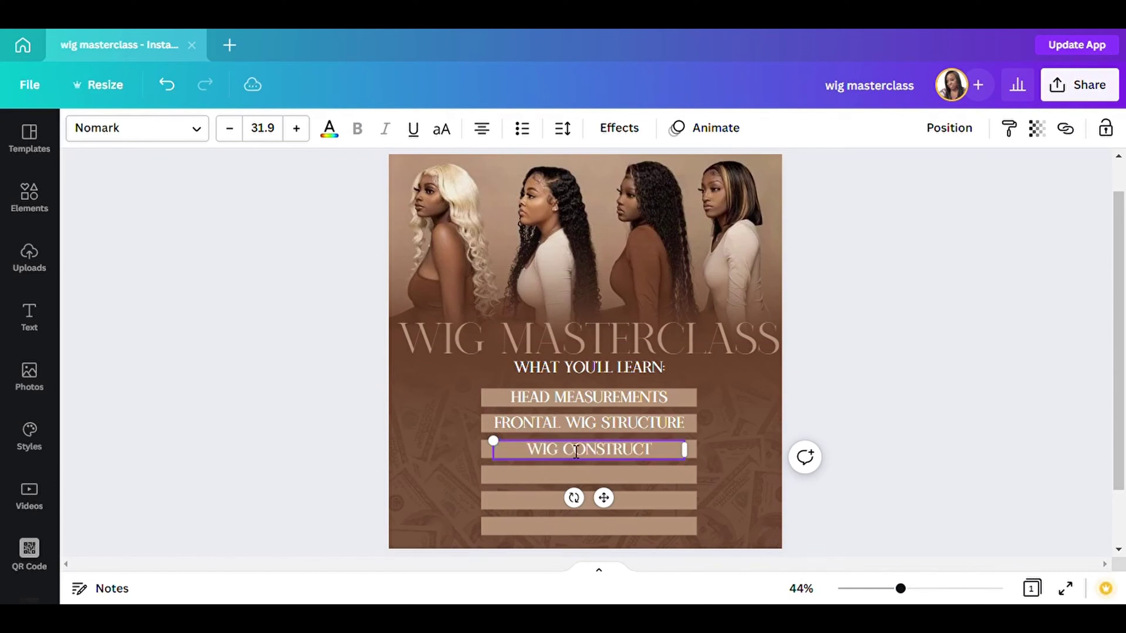
text(ION)
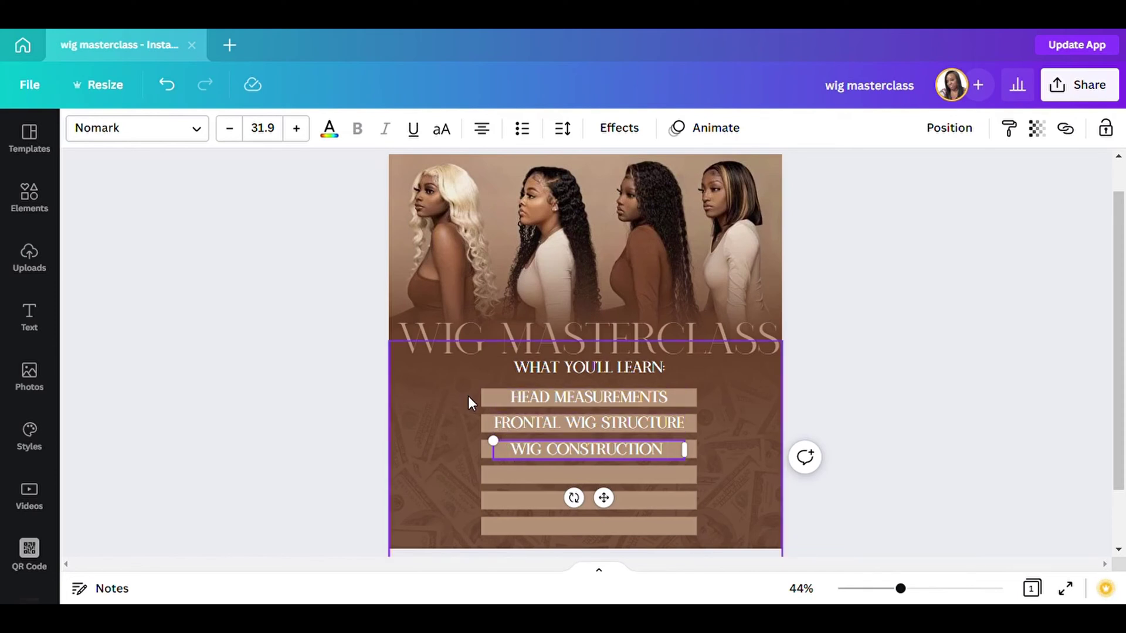
Extend the third bar's text to "CLOSURE WIG CONSTRUCTION" and fit it on one centered line at about size 29.3.
text(CLOSURE)
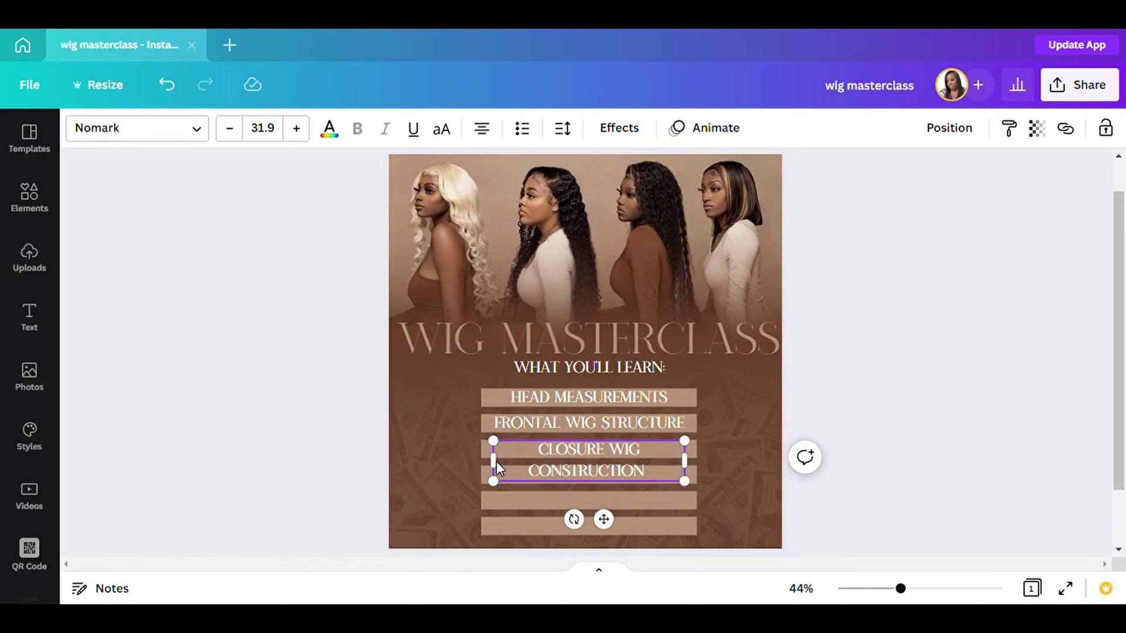
key(ctrl+a)
mouse_move(493, 461)
mouse_down()
mouse_move(462, 469)
mouse_move(499, 456)
mouse_move(485, 459)
mouse_up()
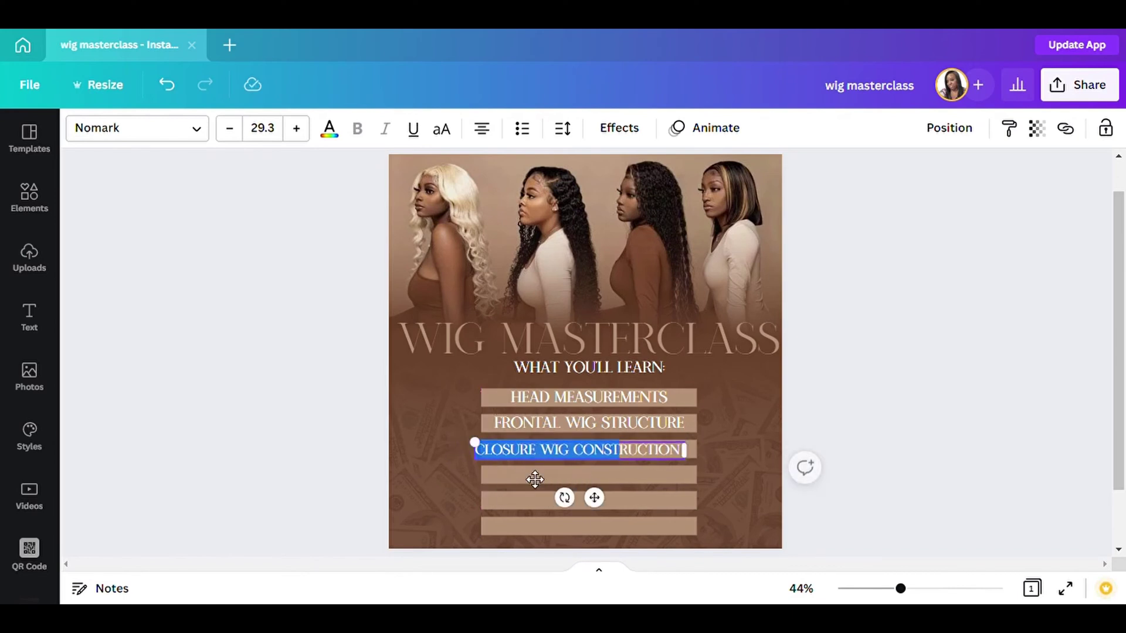
drag(596, 495, 615, 507)
click(962, 415)
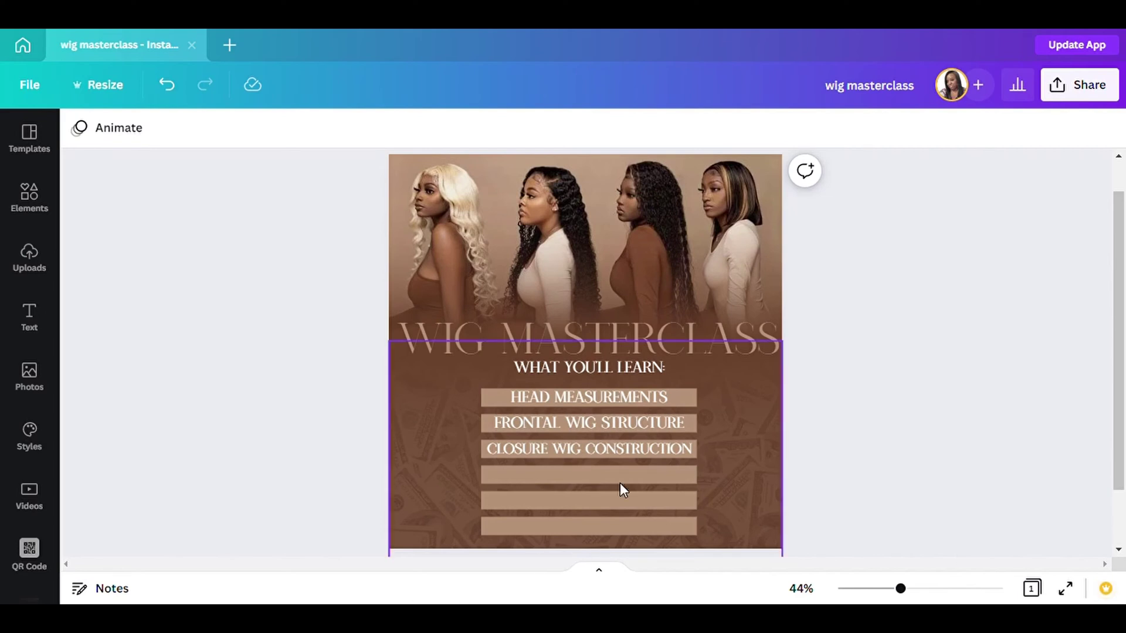
Duplicate the "HEAD MEASUREMENTS" text onto the fourth bar and change the copy to "BLEACHING KNOTS".
click(605, 390)
click(562, 346)
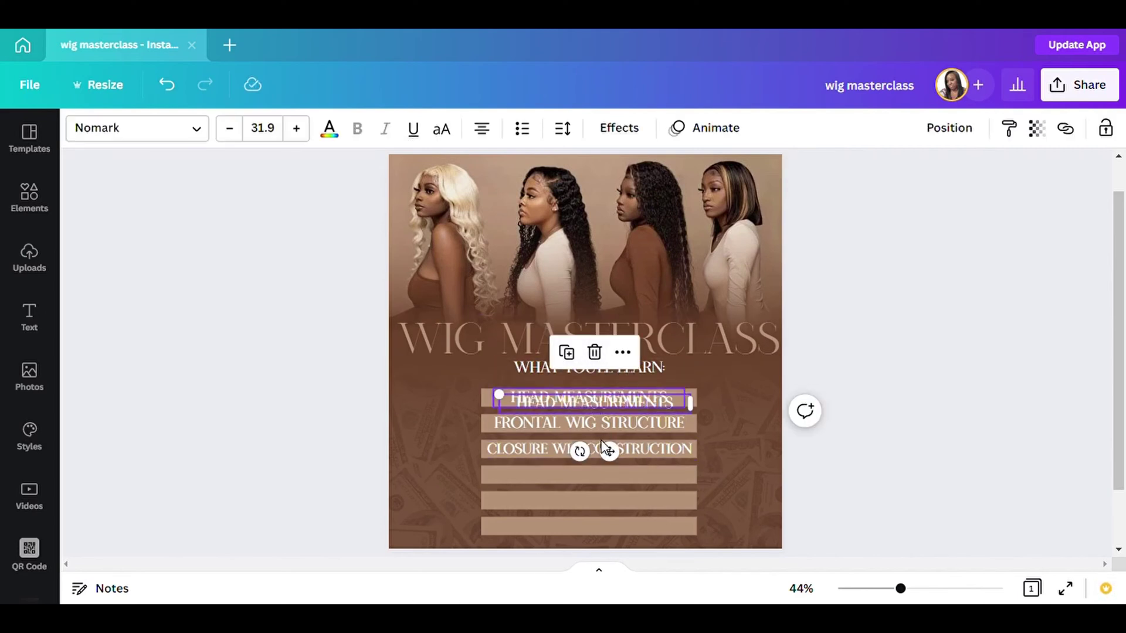
drag(606, 450, 618, 532)
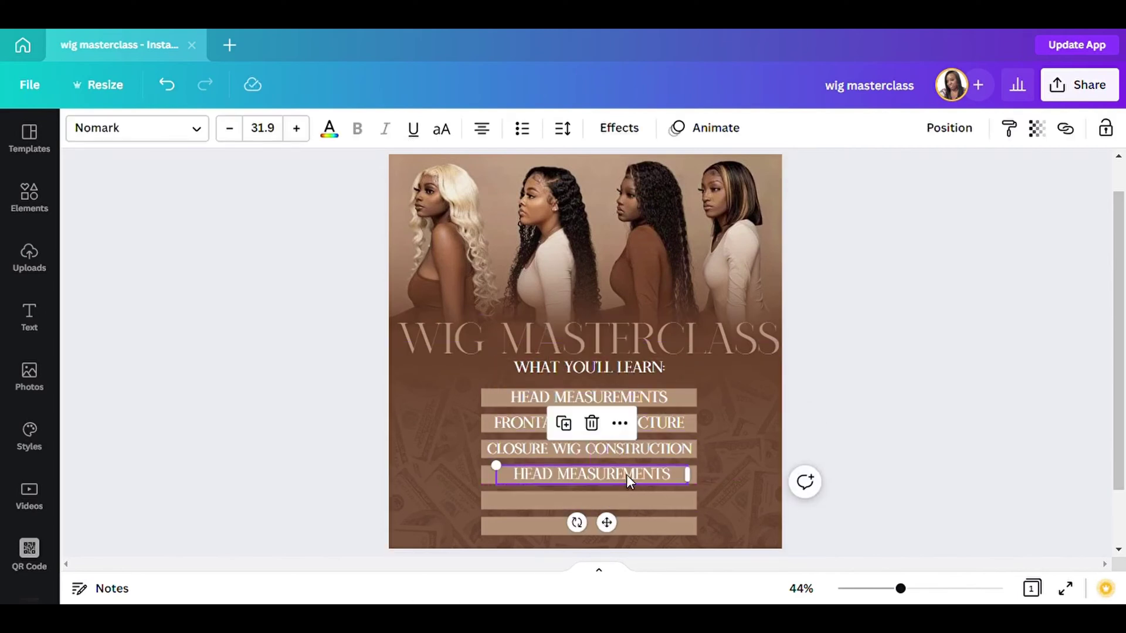
double_click(631, 475)
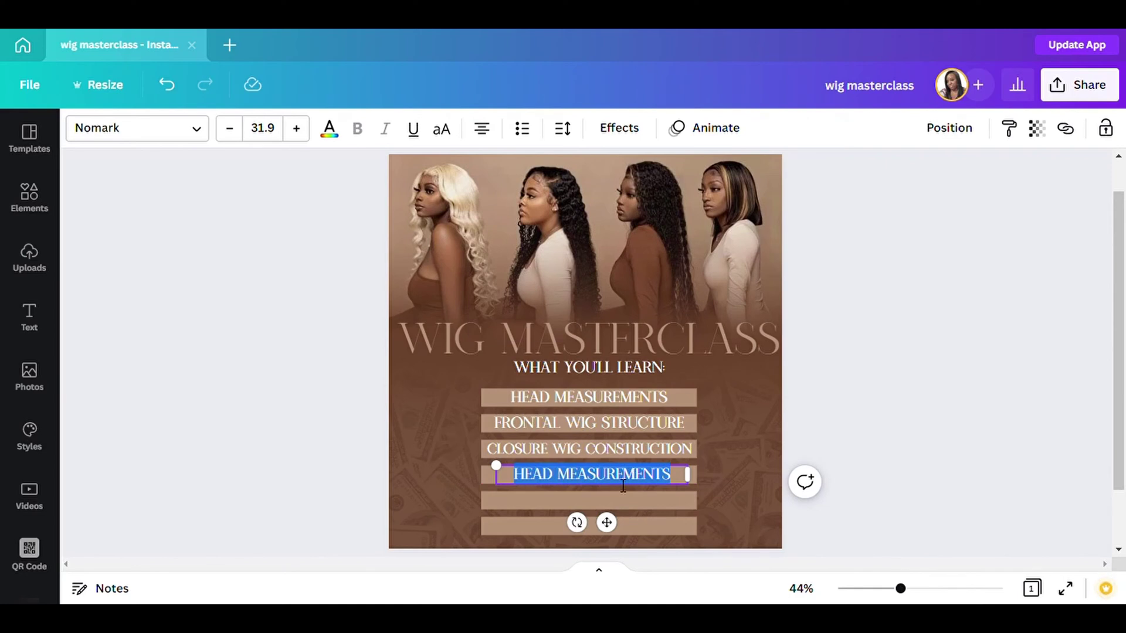
text(BLEACH)
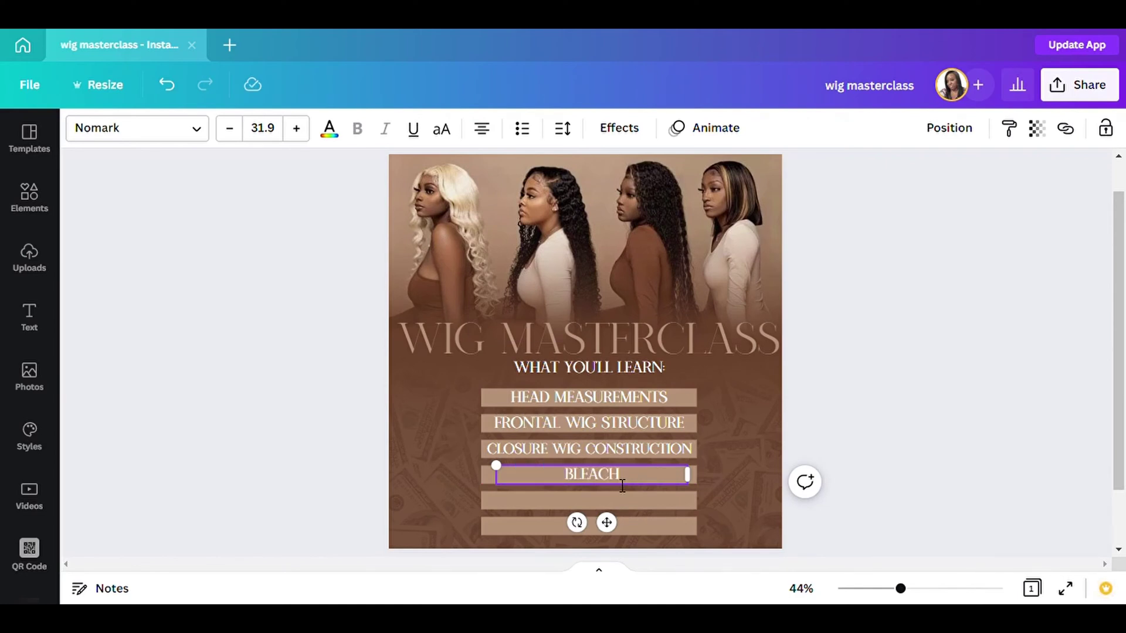
text(ING NOT)
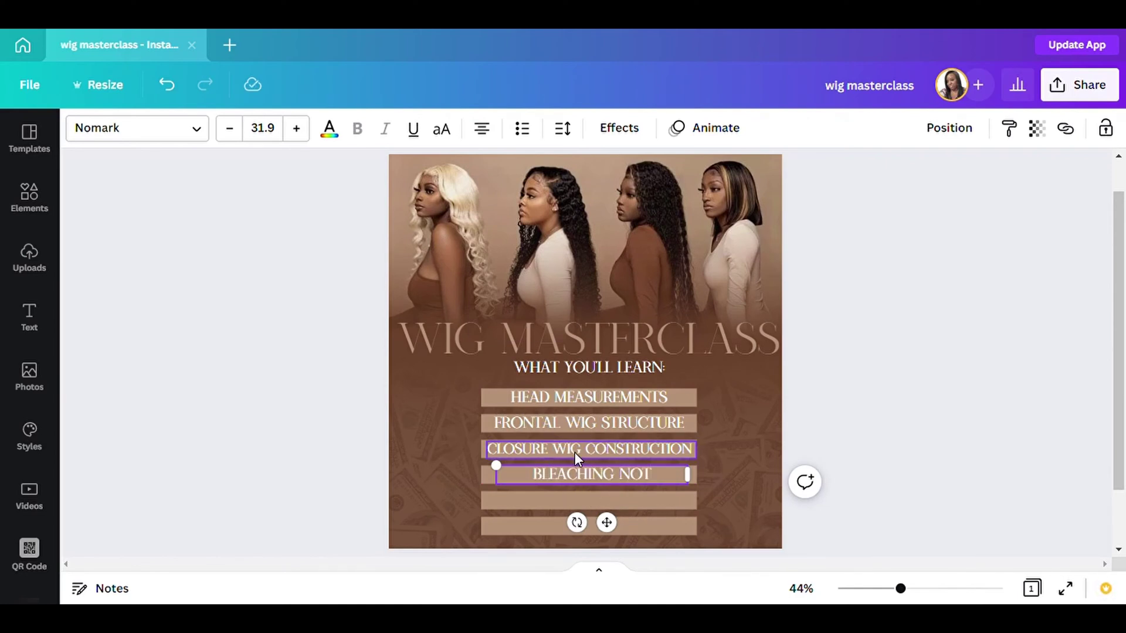
key(BackSpace)
key(BackSpace)
key(BackSpace)
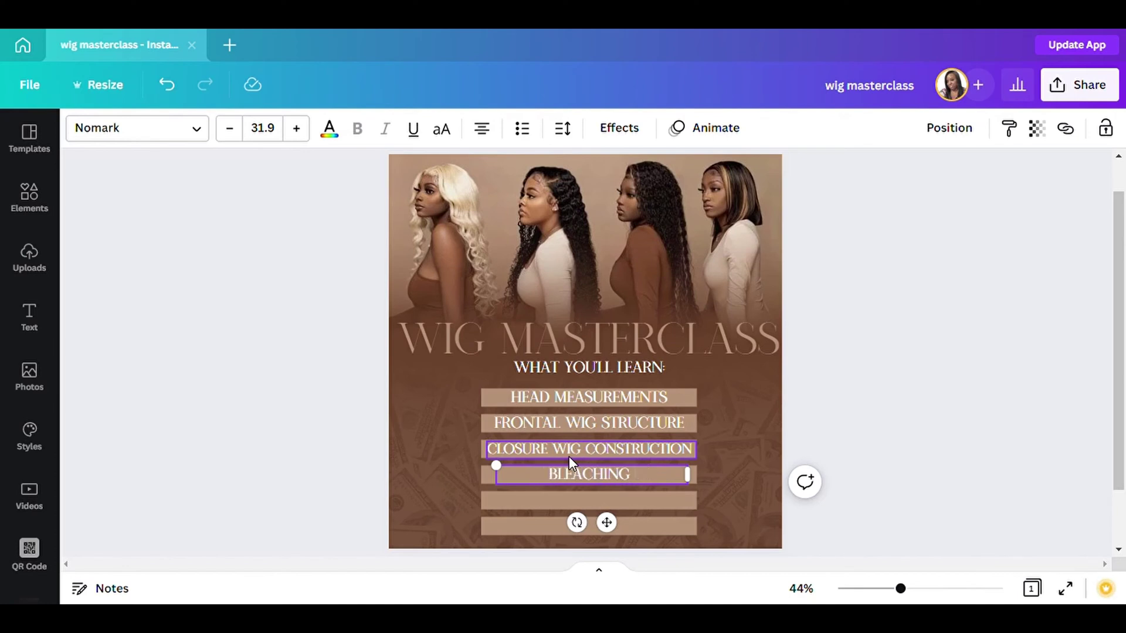
text(KNOTS)
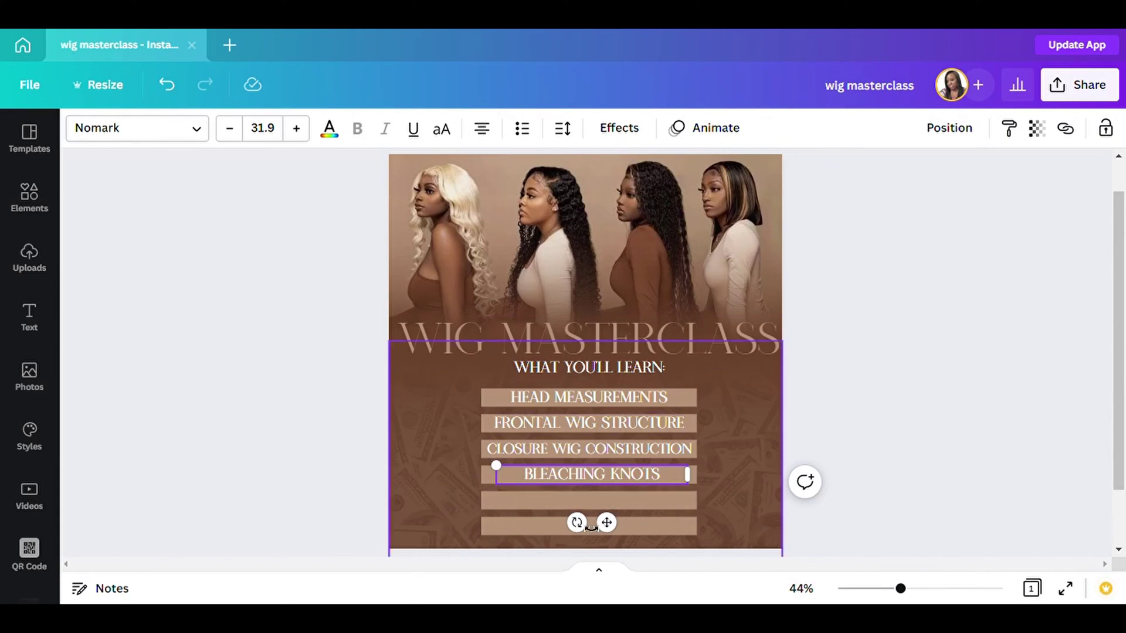
click(842, 377)
Duplicate the "BLEACHING KNOTS" text onto the fifth bar and change the copy to "CURLING".
click(610, 474)
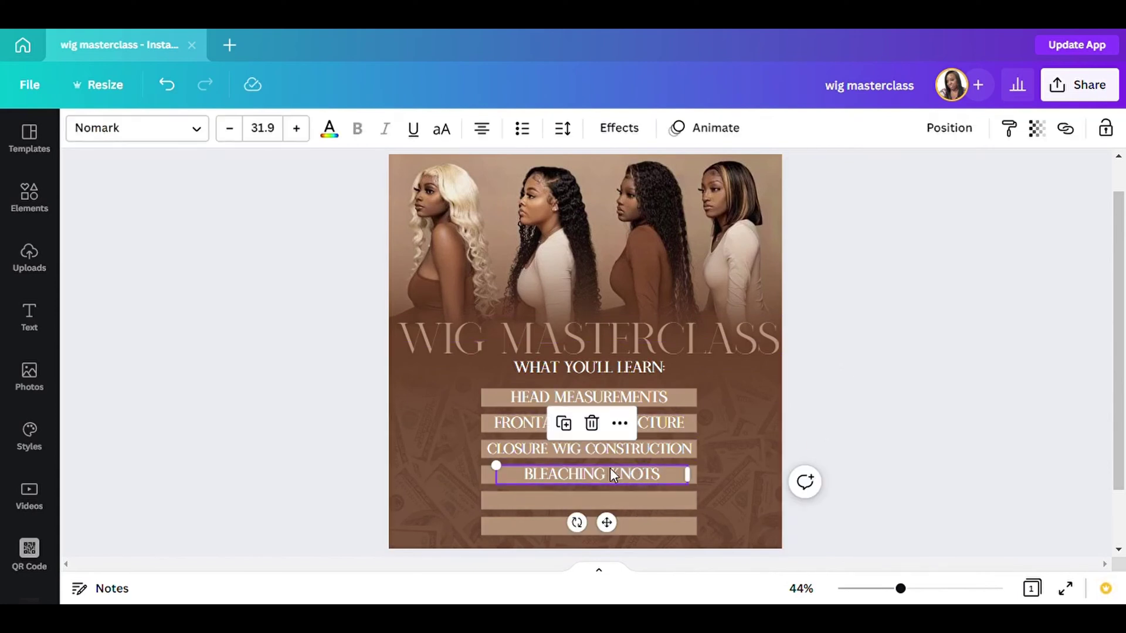
click(563, 423)
drag(609, 526, 610, 551)
double_click(600, 498)
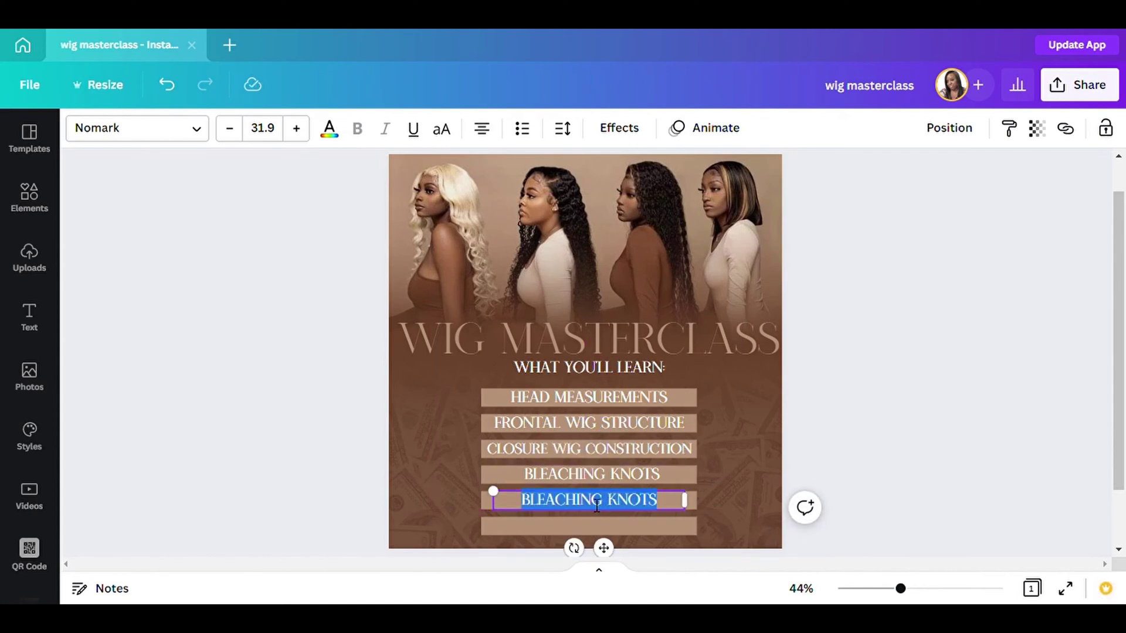
text(CUR)
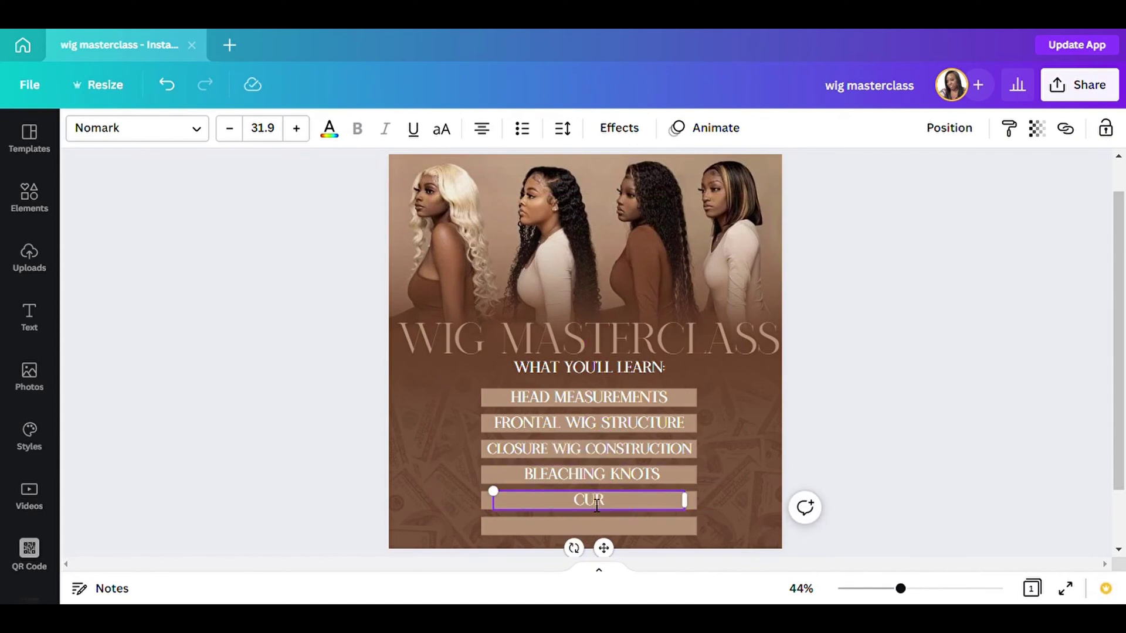
text(LING)
click(874, 375)
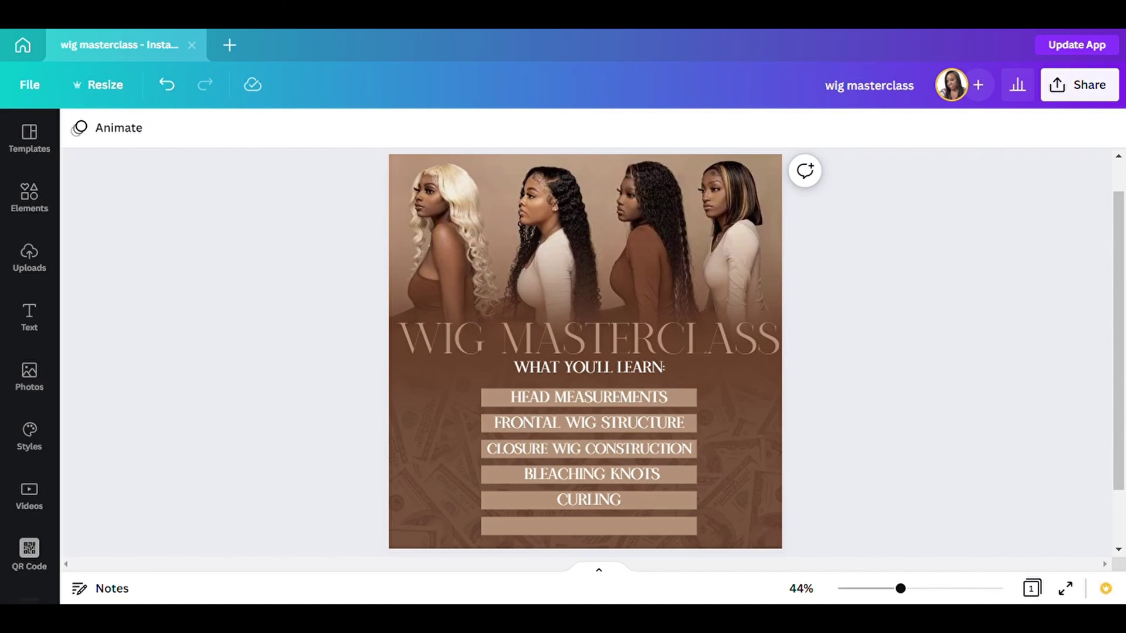
Duplicate the "CURLING" text onto the sixth bar and change the copy to "BALD CAP METHOD".
click(579, 501)
drag(578, 502, 613, 560)
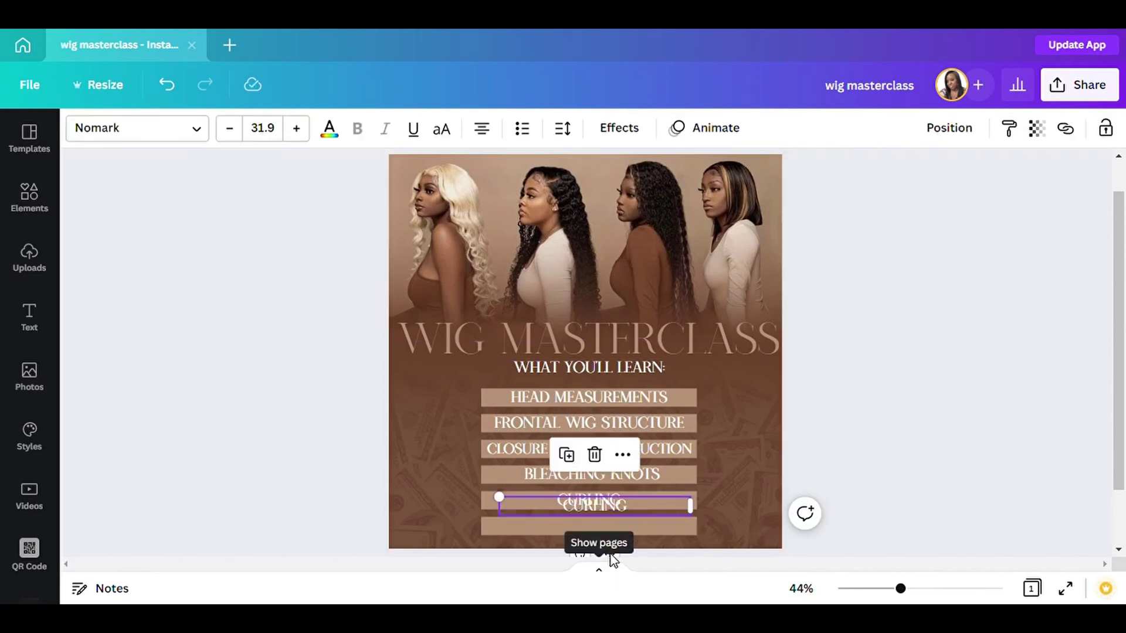
click(907, 415)
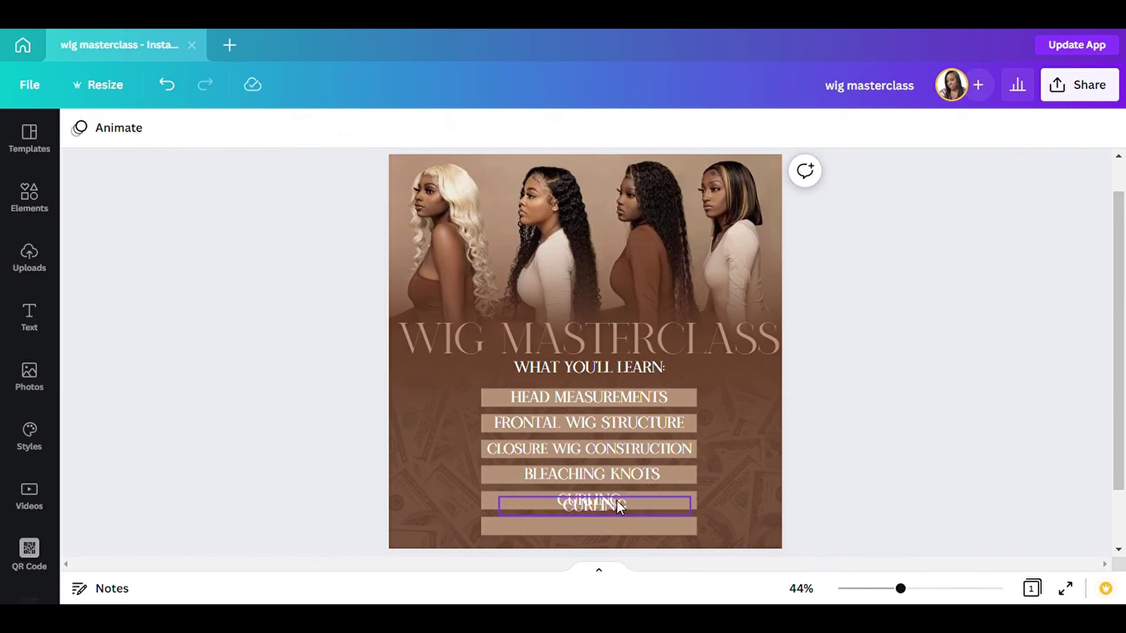
drag(619, 503, 617, 519)
drag(614, 557, 613, 578)
double_click(610, 526)
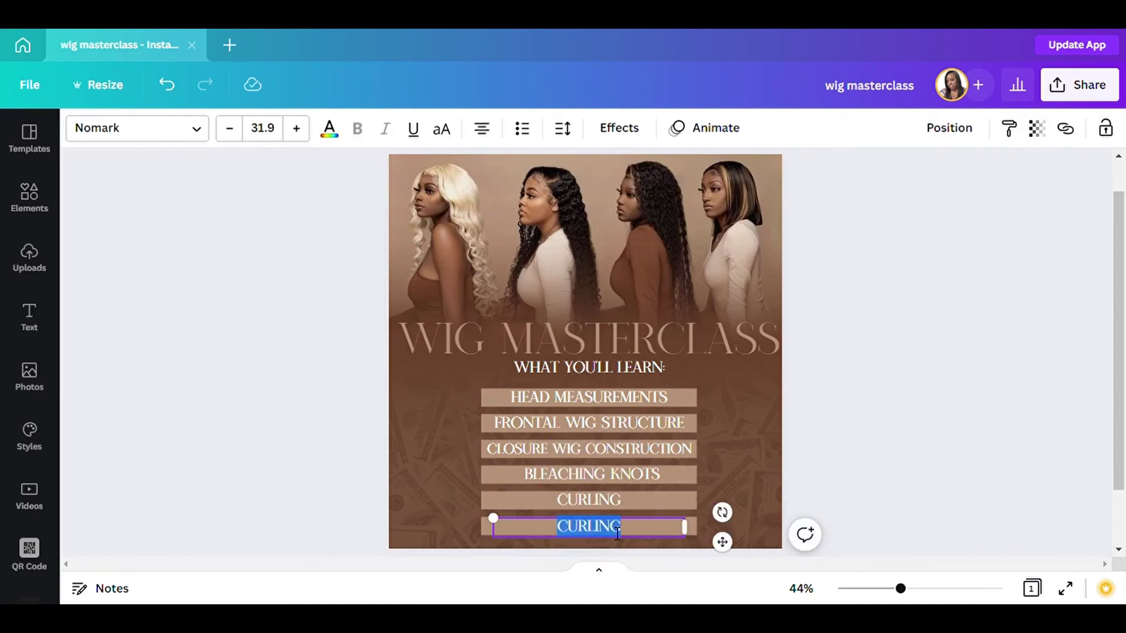
text(BA)
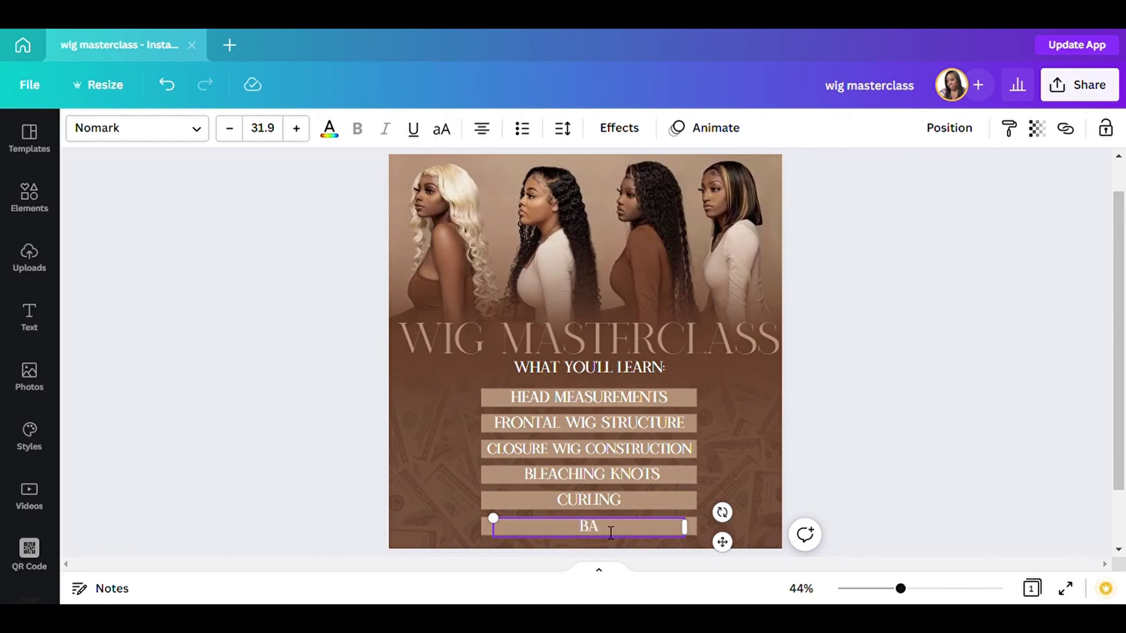
text(LD CAP METHOD)
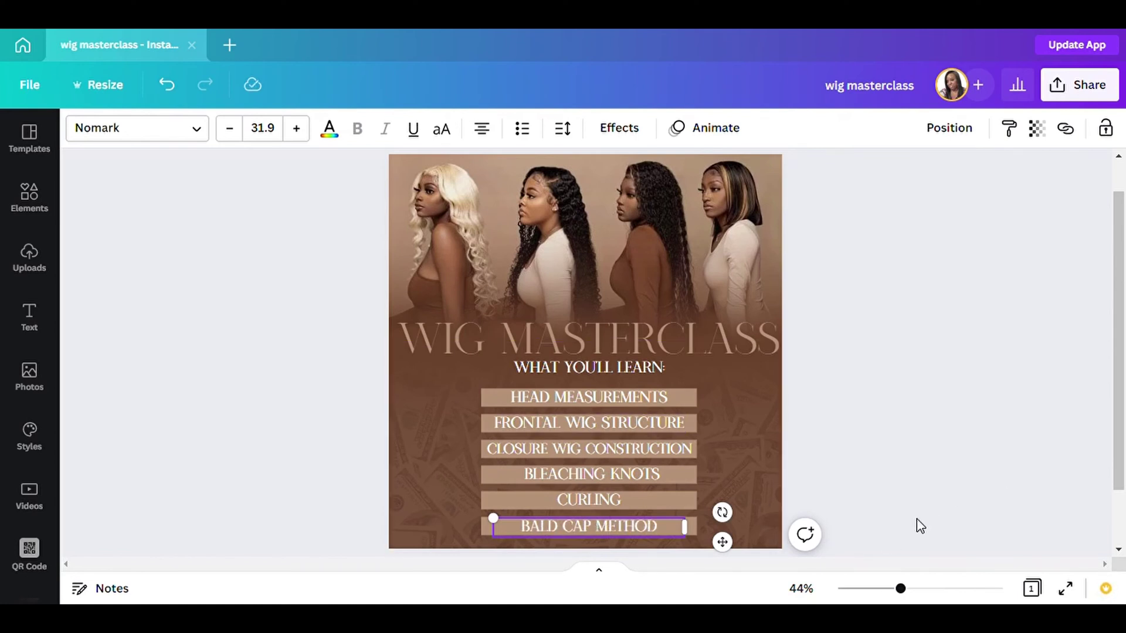
click(918, 484)
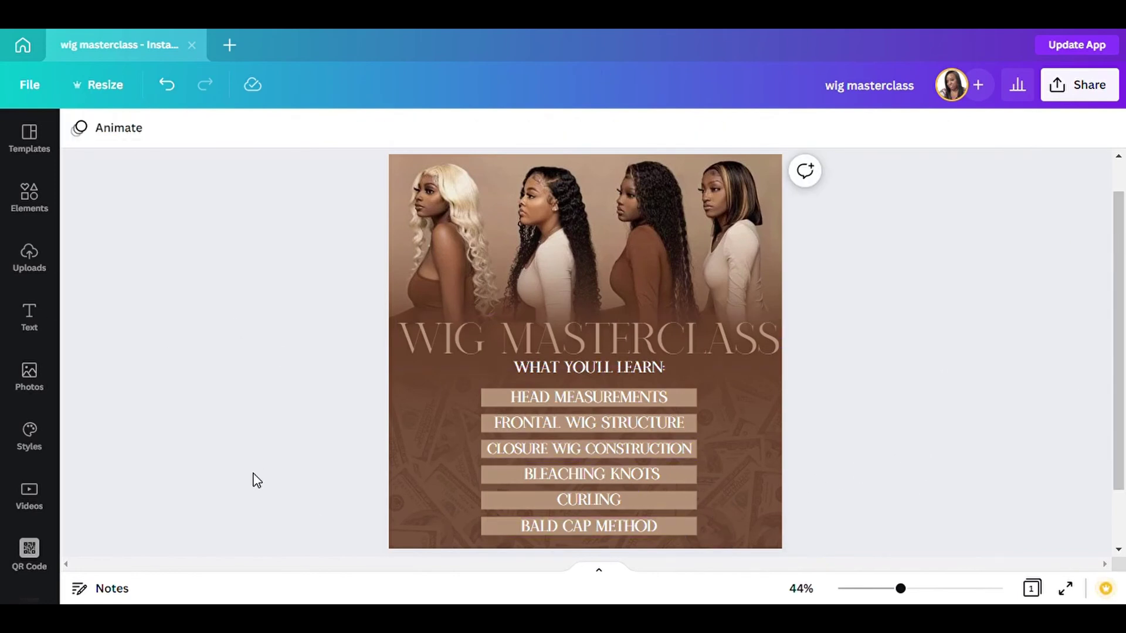
Add a solid circle shape, shrink it and place it in the flyer's lower-right corner, overlapping the ends of the topic bars.
click(34, 255)
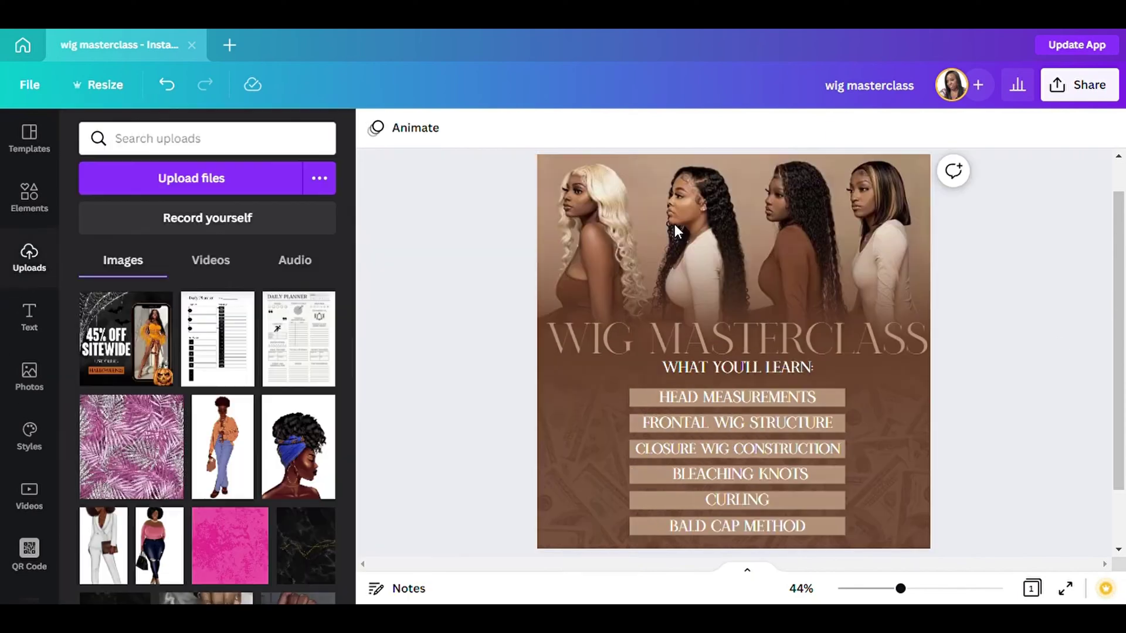
click(41, 197)
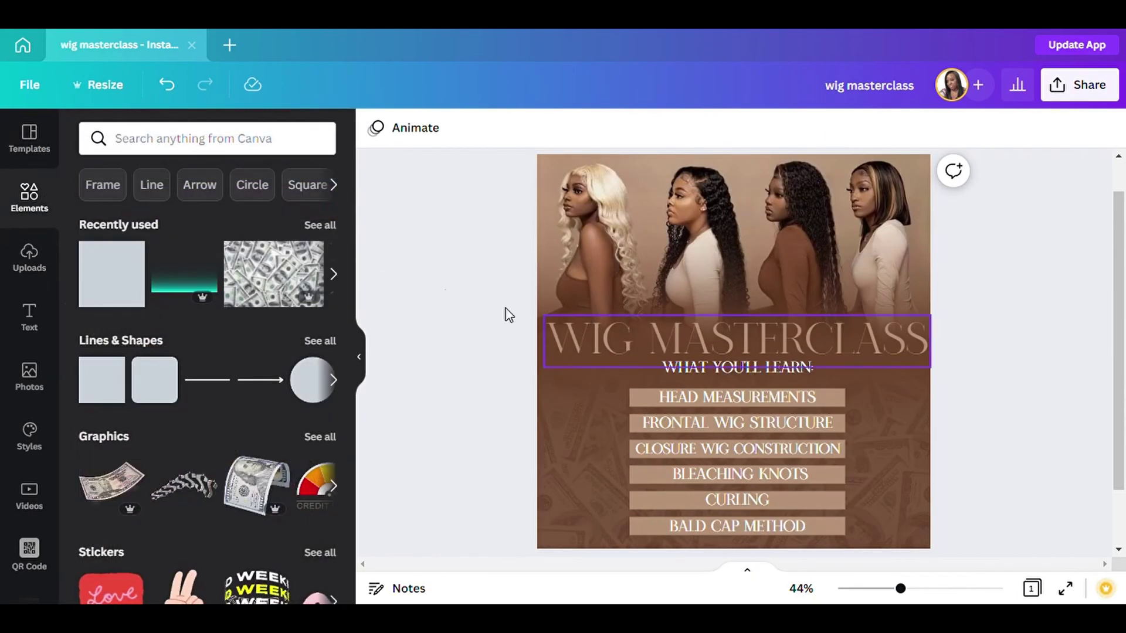
click(311, 387)
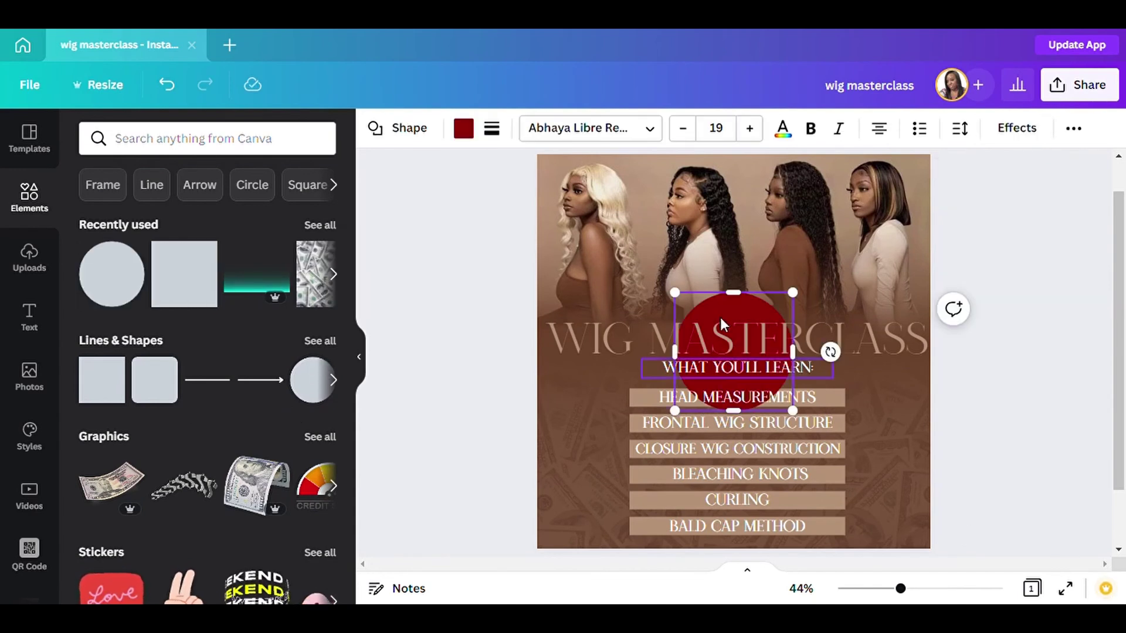
drag(740, 307, 901, 469)
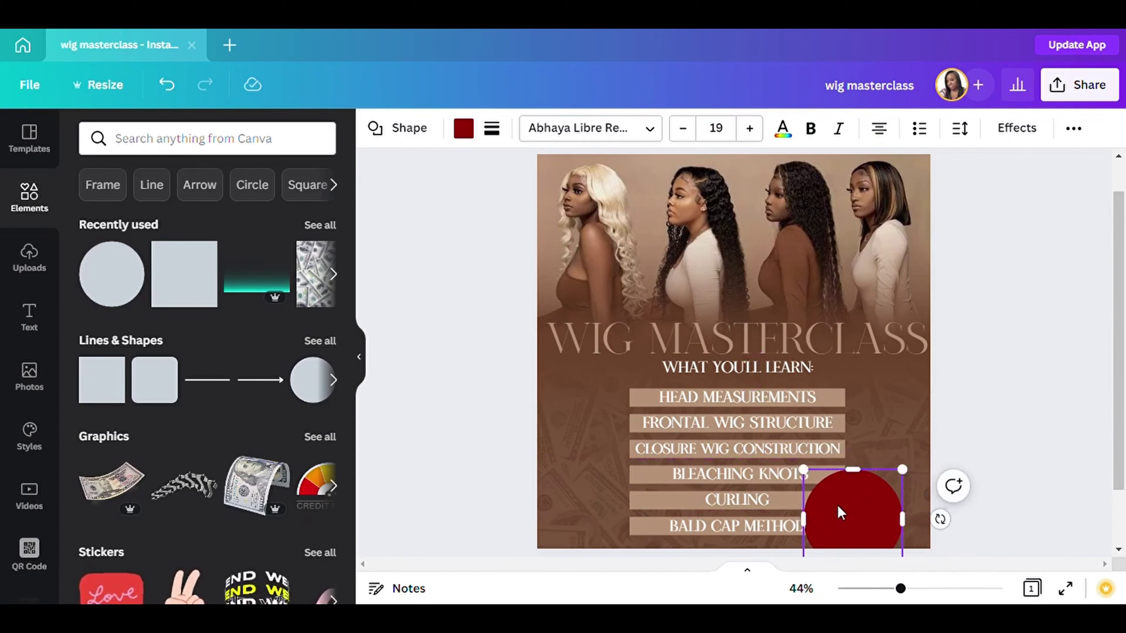
drag(838, 504, 876, 490)
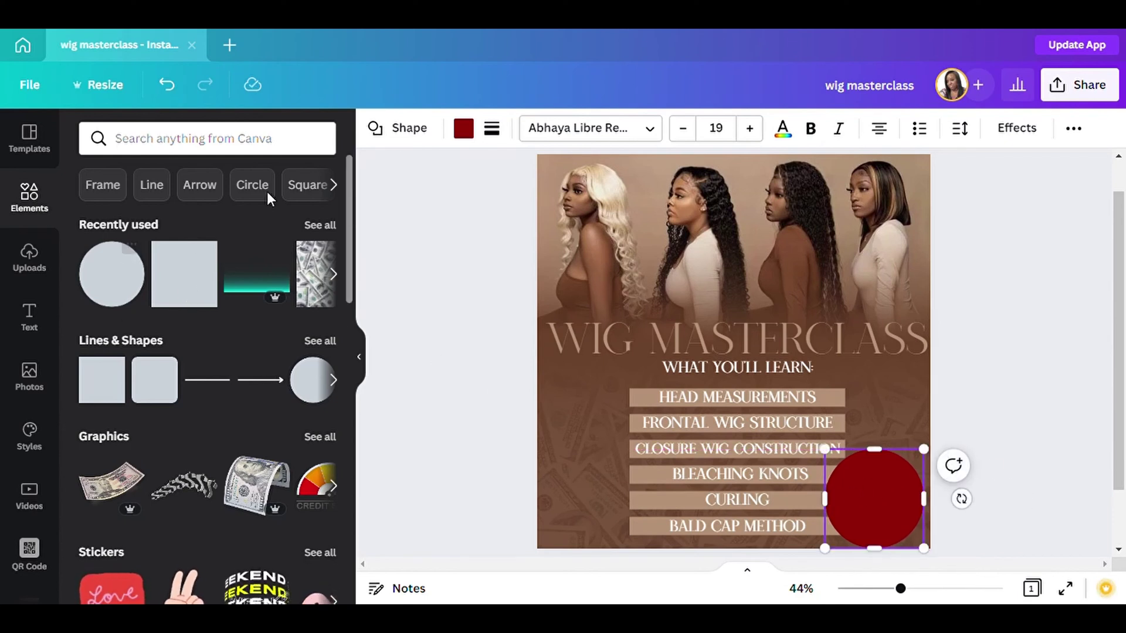
Fill the corner circle with the dark brown document color.
click(466, 130)
click(229, 215)
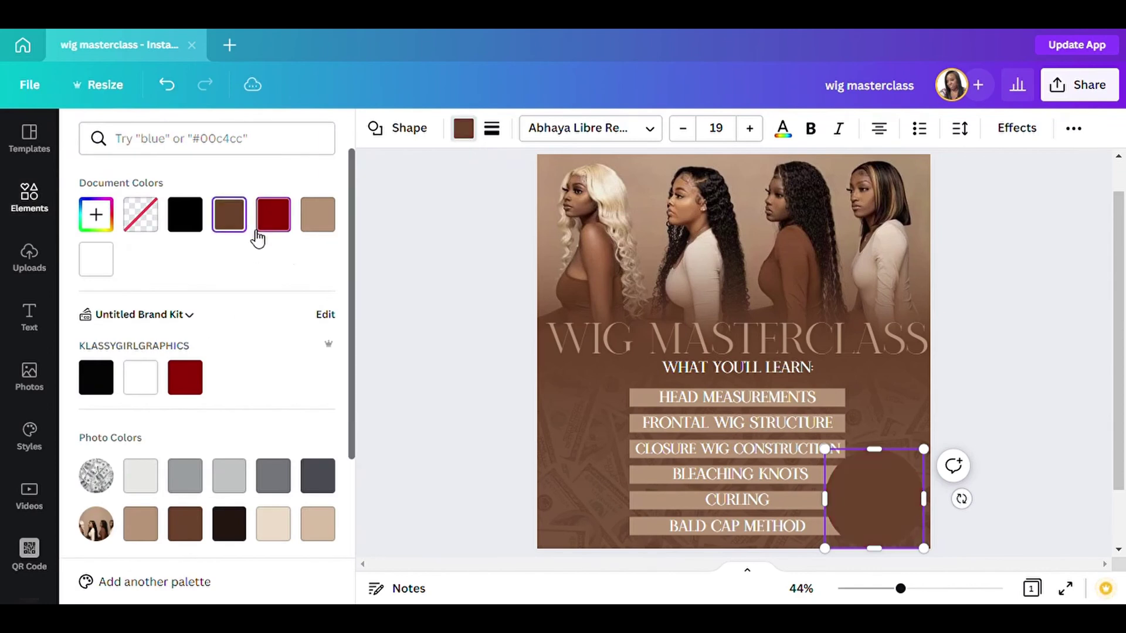
key(Escape)
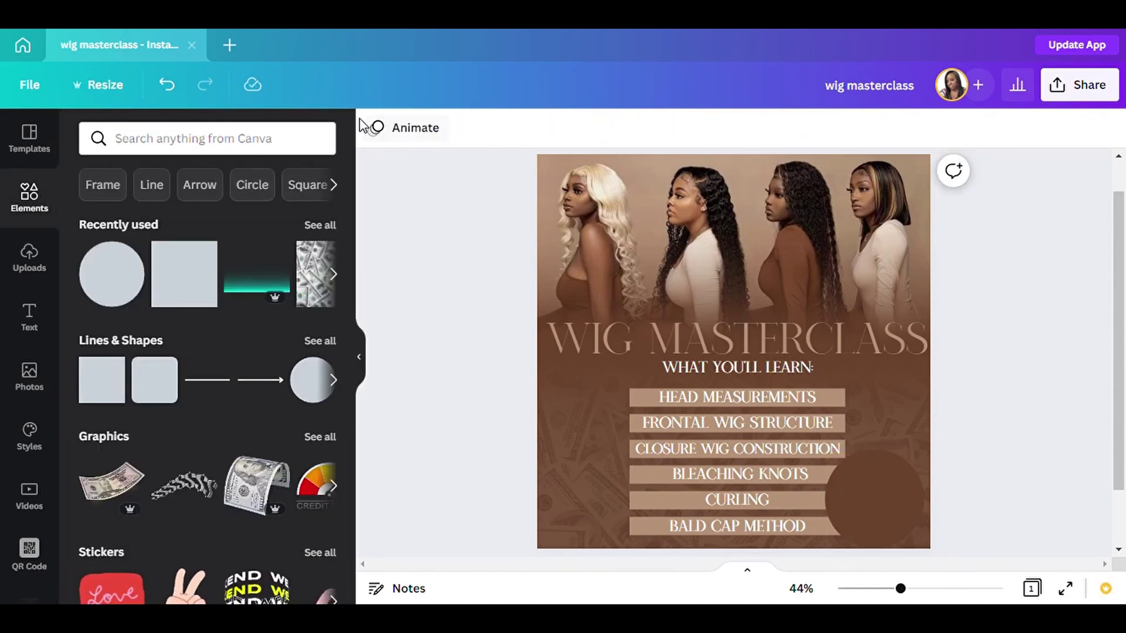
click(358, 356)
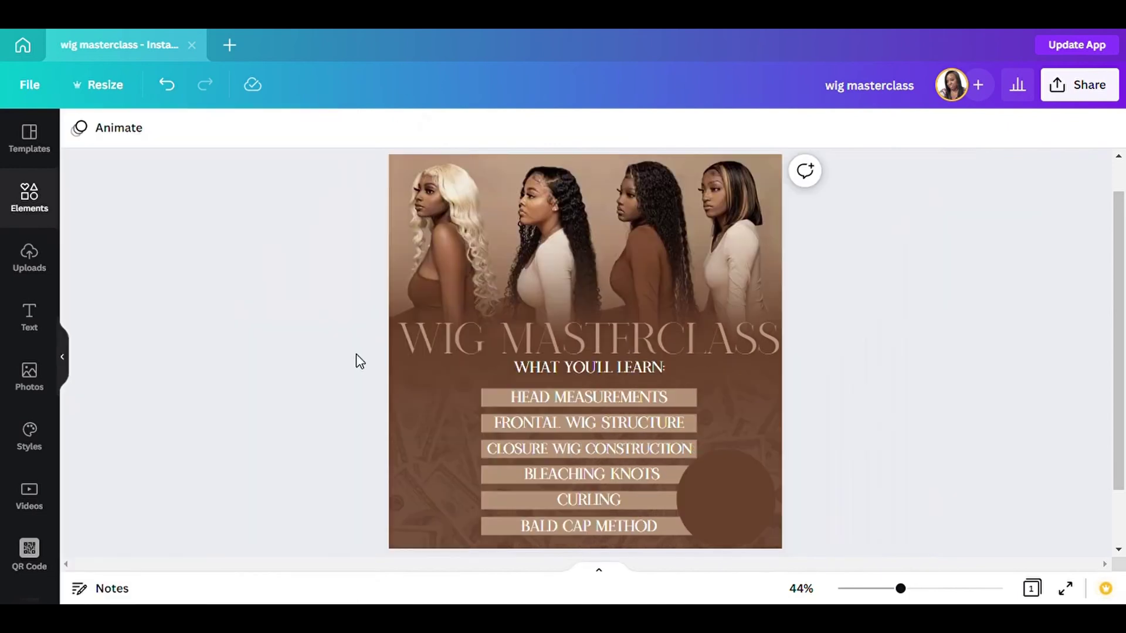
Recolor the corner circle with the tan document color.
click(713, 484)
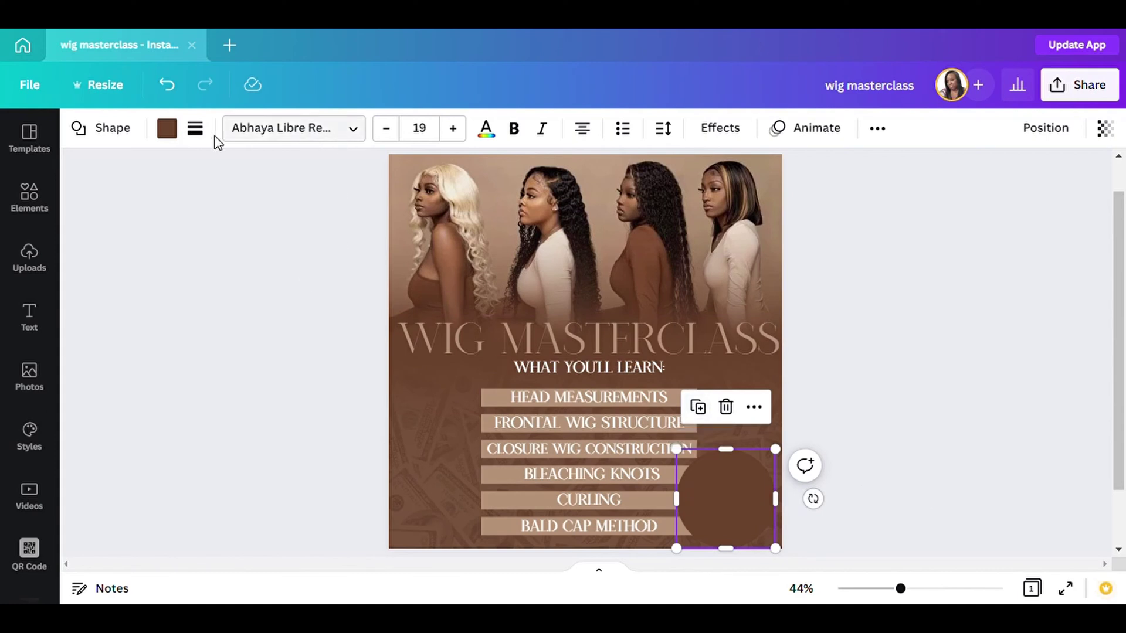
click(167, 129)
click(273, 214)
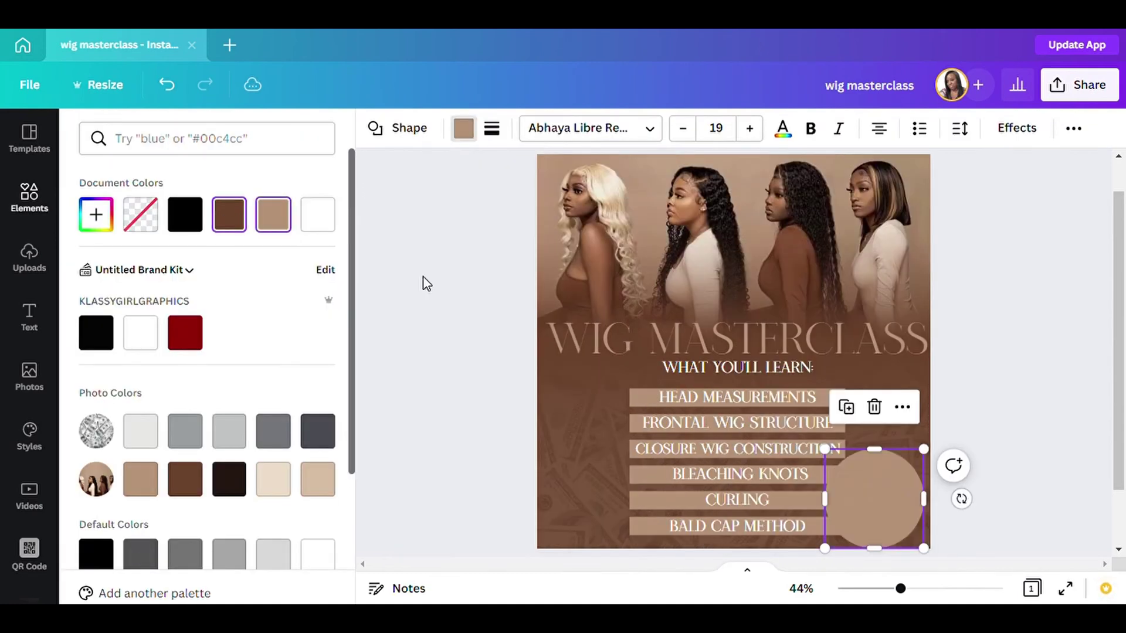
Duplicate the tan circle, fill the copy dark brown, and center it slightly smaller on the original to leave a thin tan ring.
drag(928, 476, 934, 481)
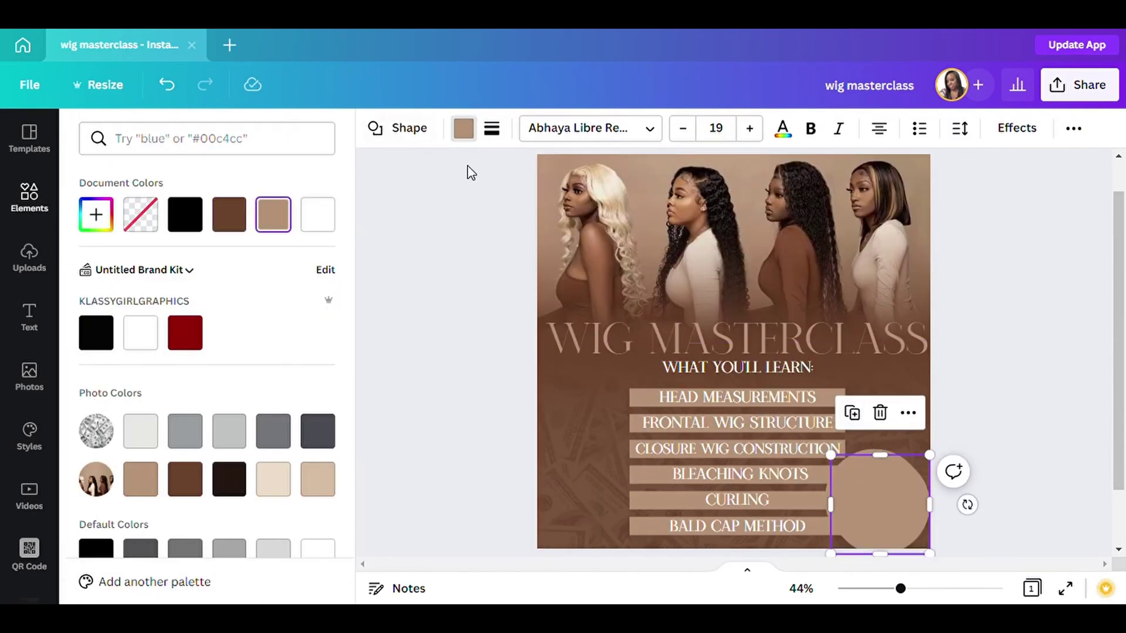
click(228, 214)
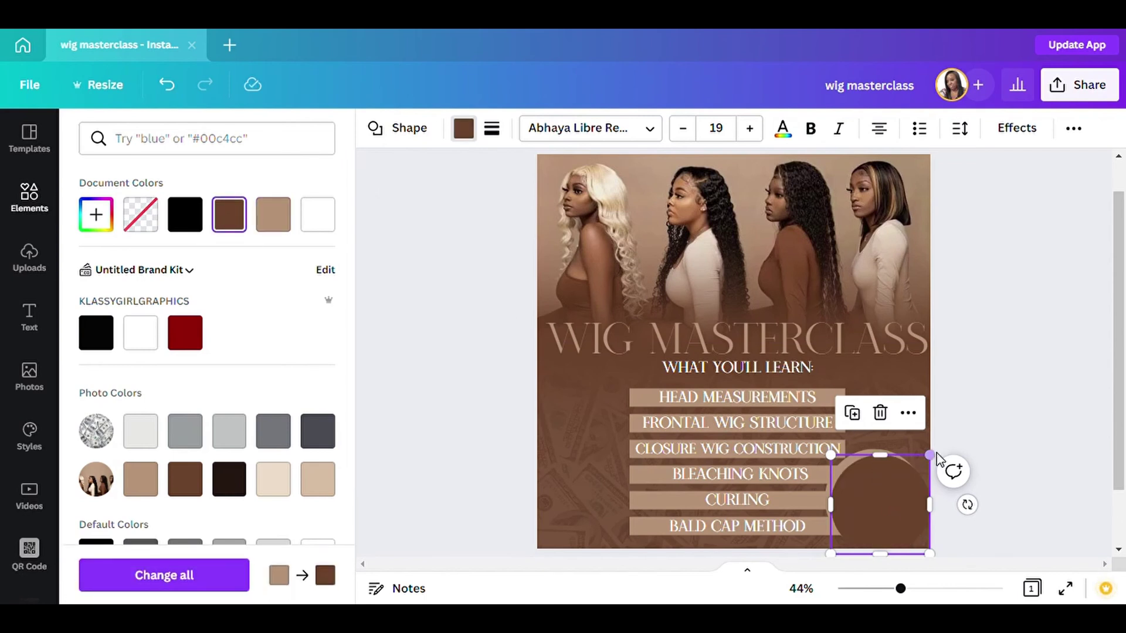
drag(941, 466, 938, 470)
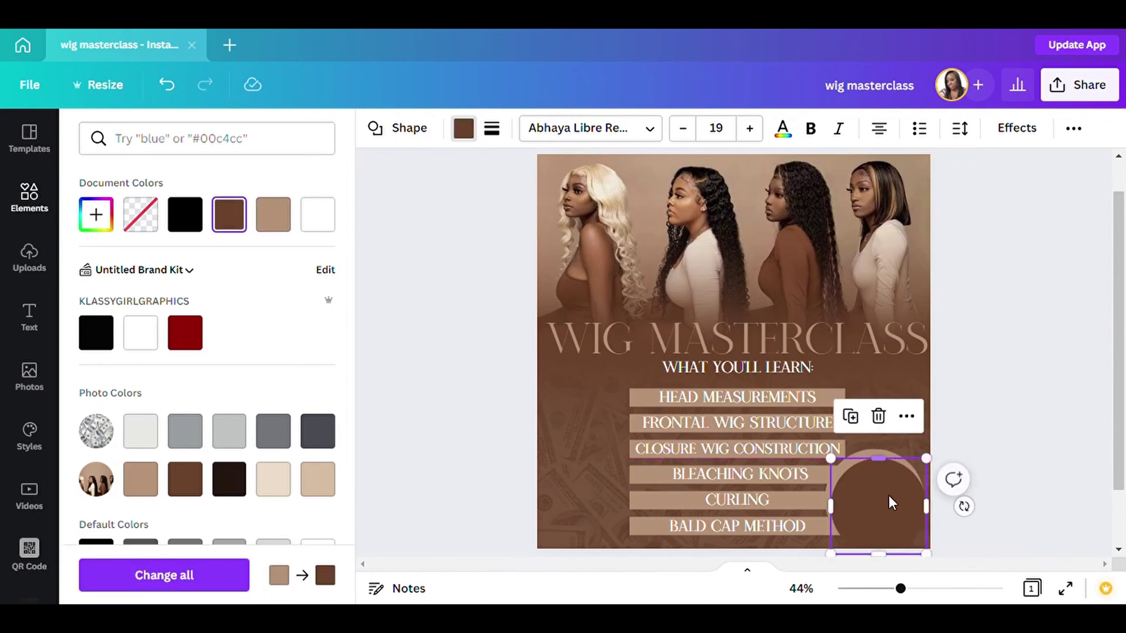
drag(896, 504, 884, 494)
click(1025, 470)
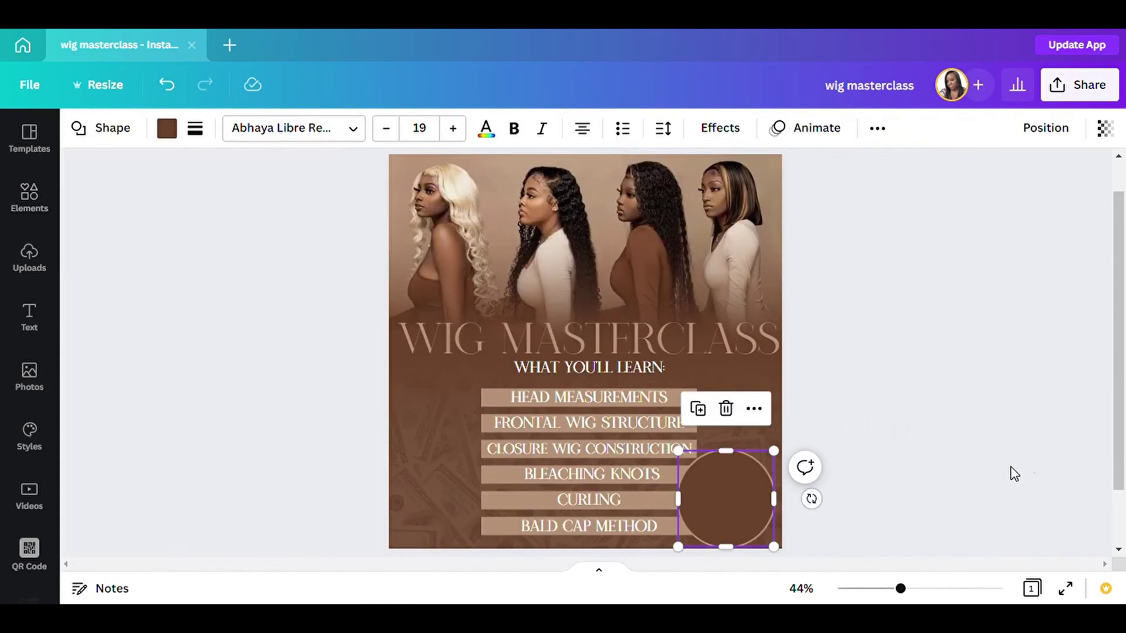
click(874, 410)
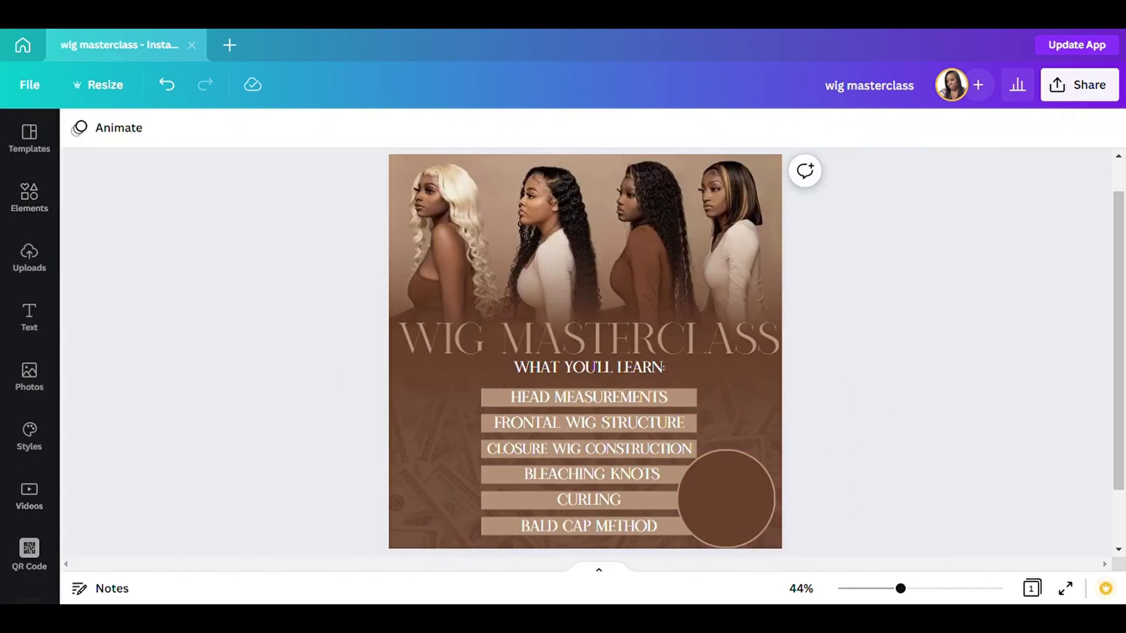
Add a heading text box over the corner circle and enlarge it to about size 59.2.
click(36, 316)
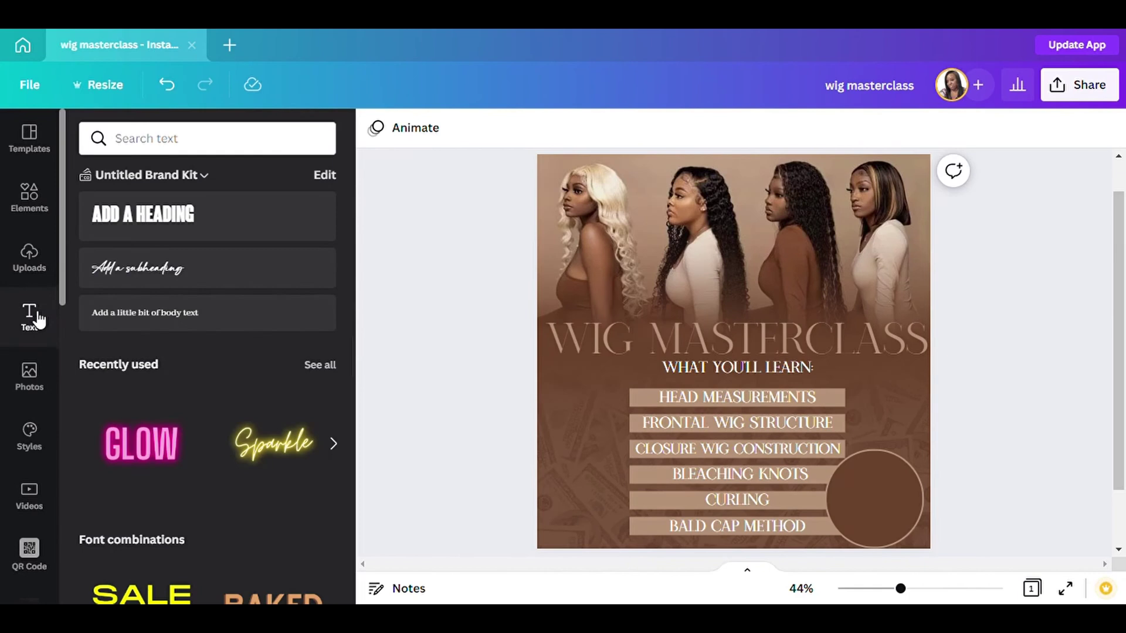
click(156, 220)
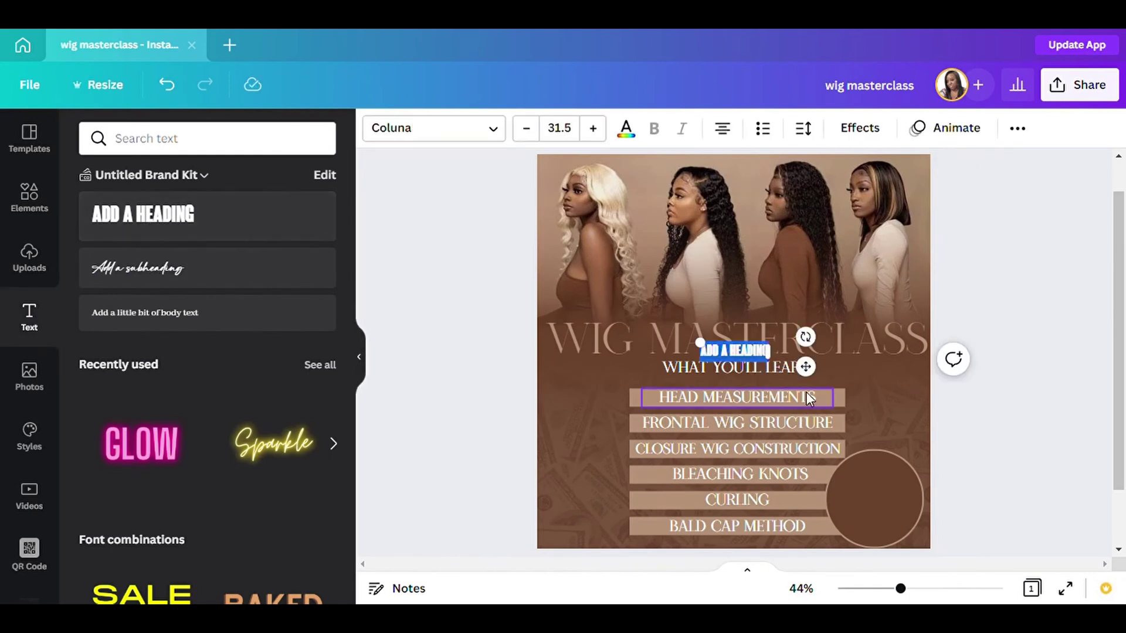
click(359, 361)
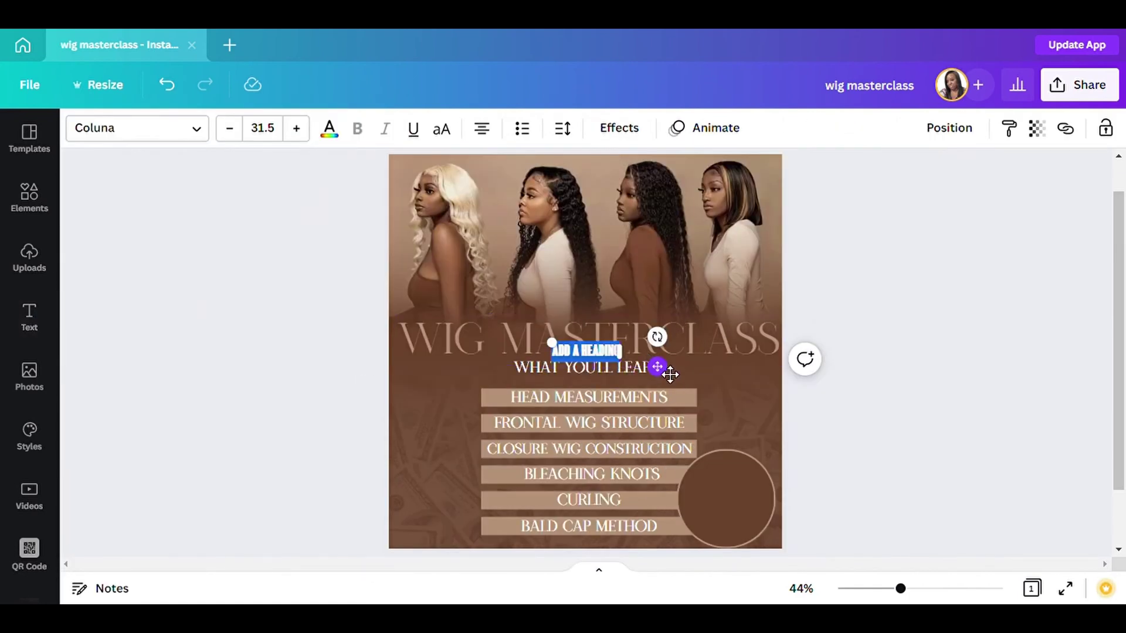
drag(657, 366, 812, 524)
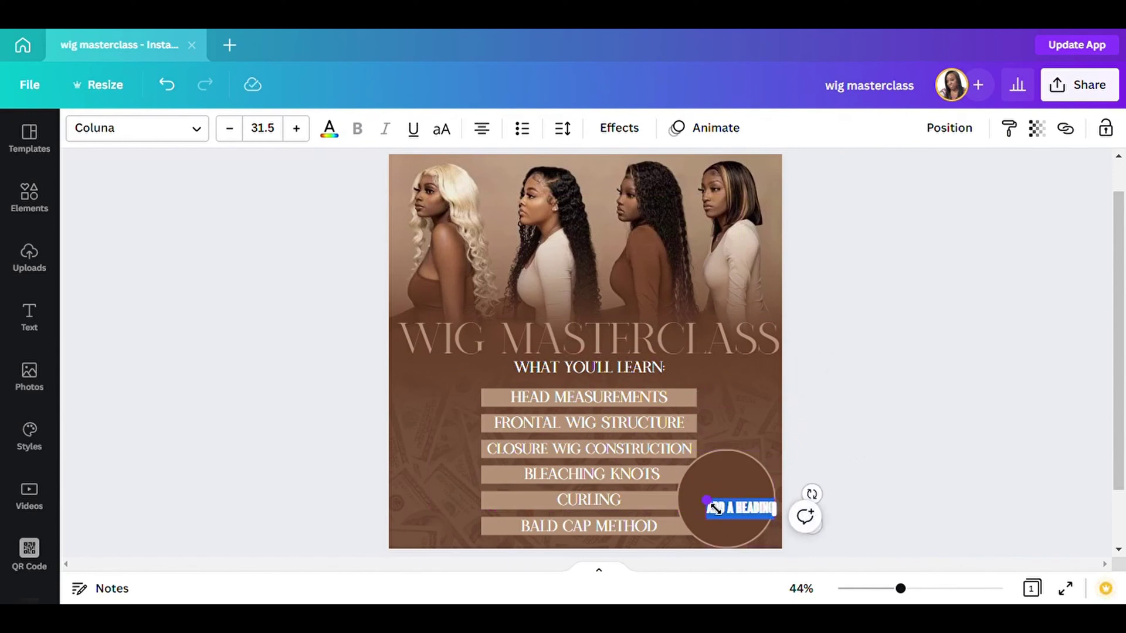
drag(707, 500, 647, 484)
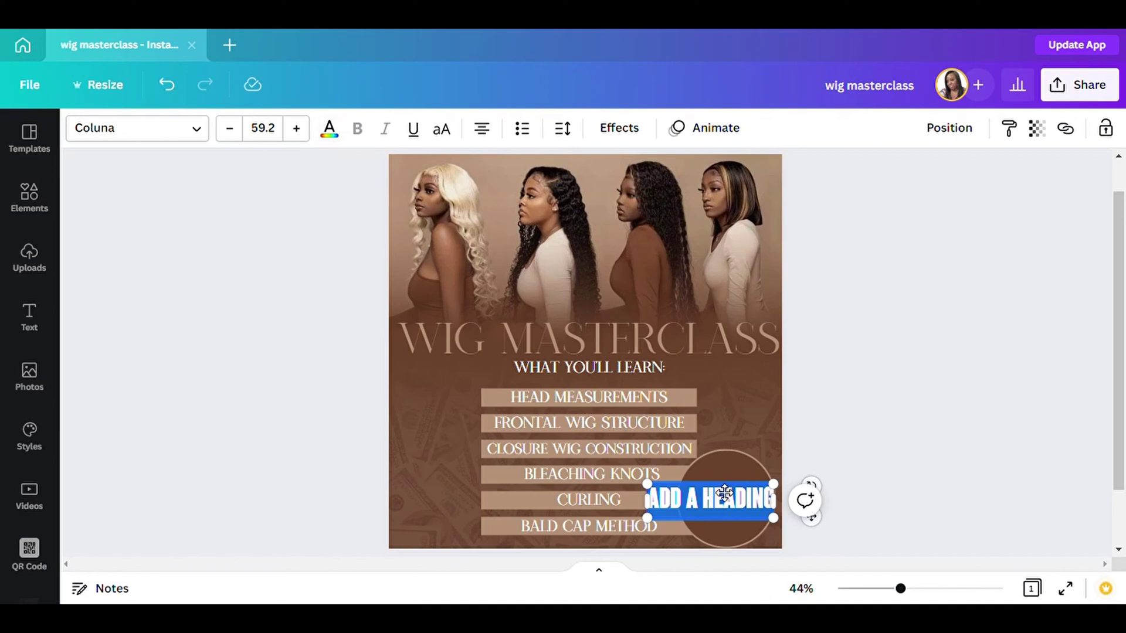
Replace the new heading's text with "$500" and move it into the upper half of the corner circle.
click(634, 468)
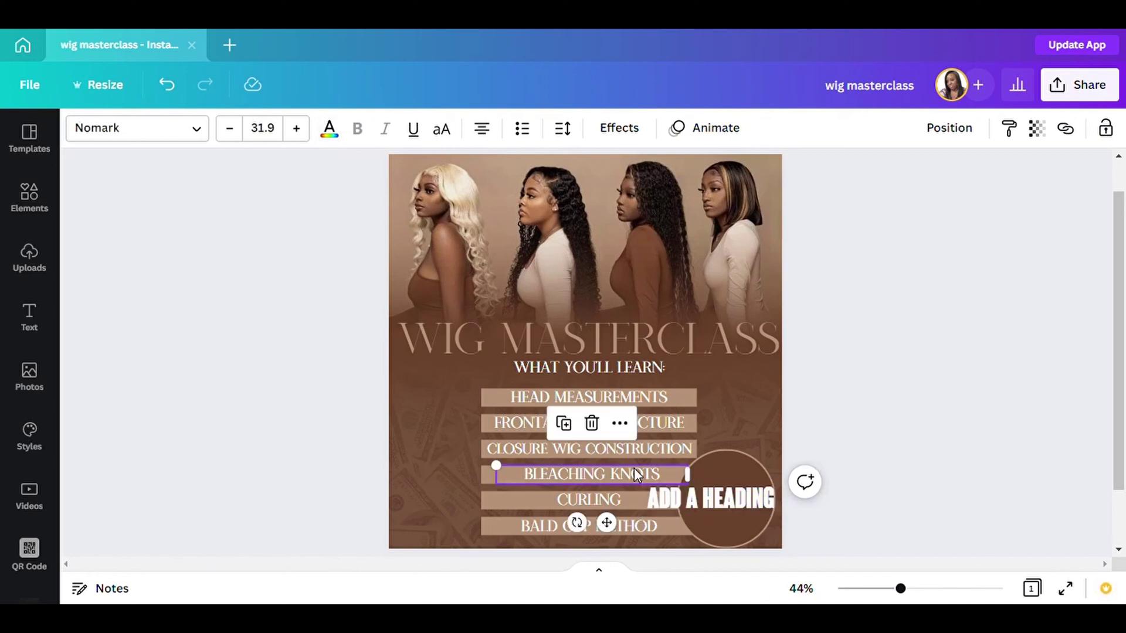
key(Escape)
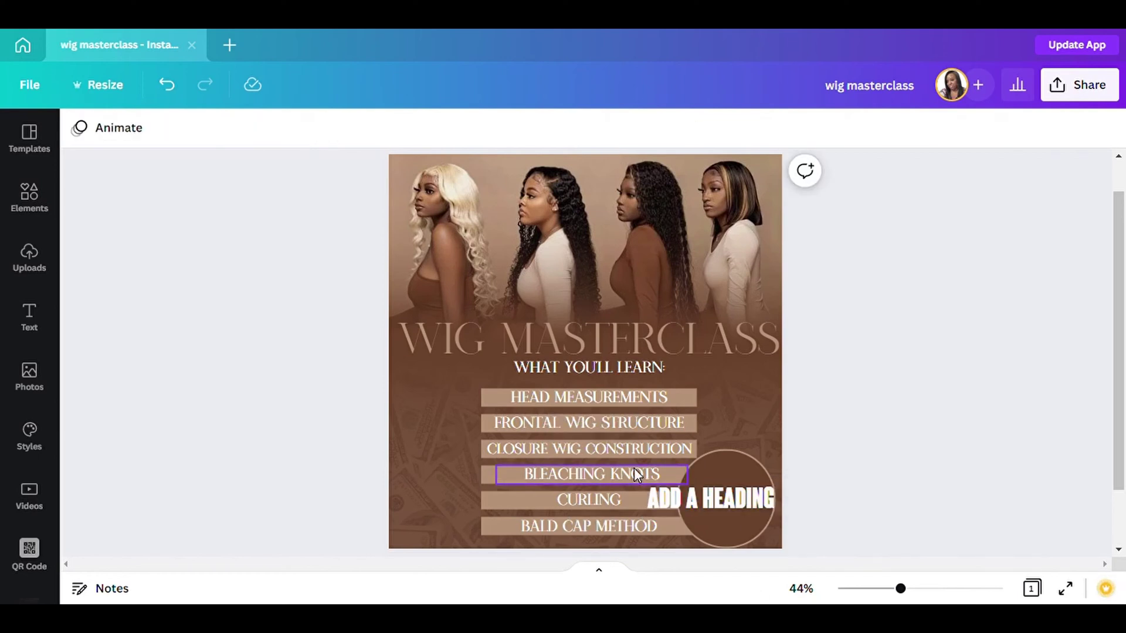
click(721, 506)
double_click(721, 506)
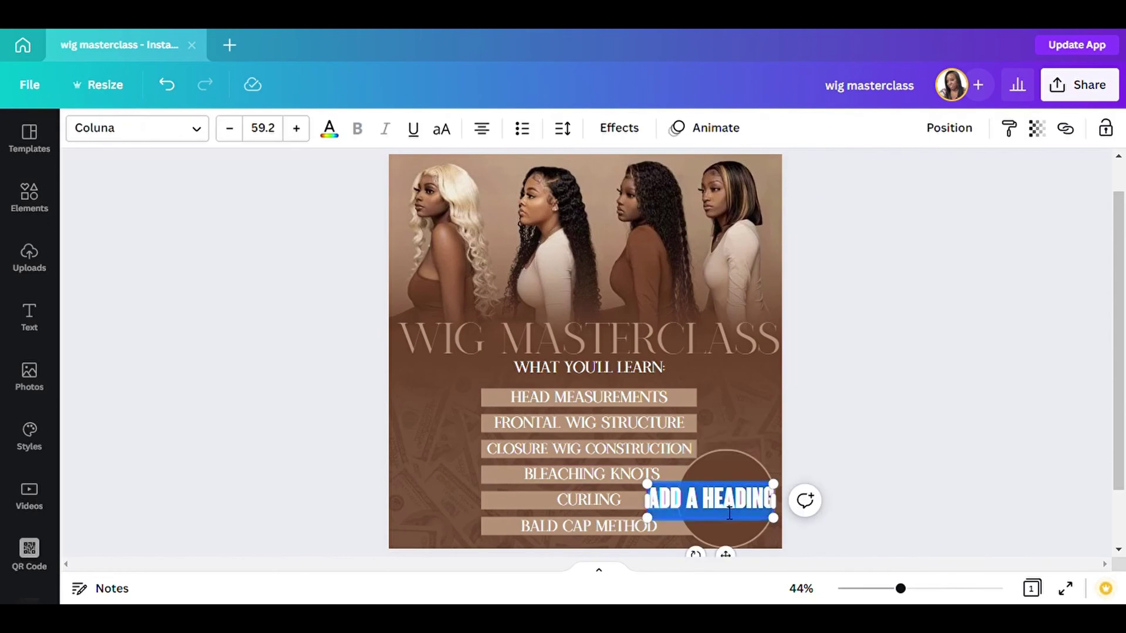
click(717, 514)
text($)
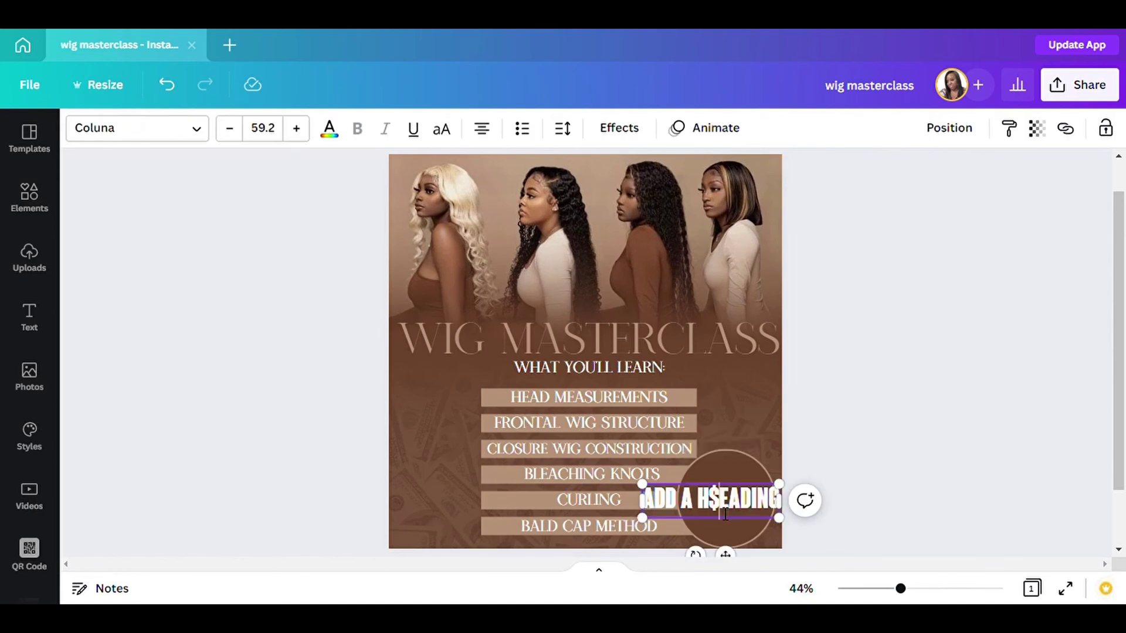
key(BackSpace)
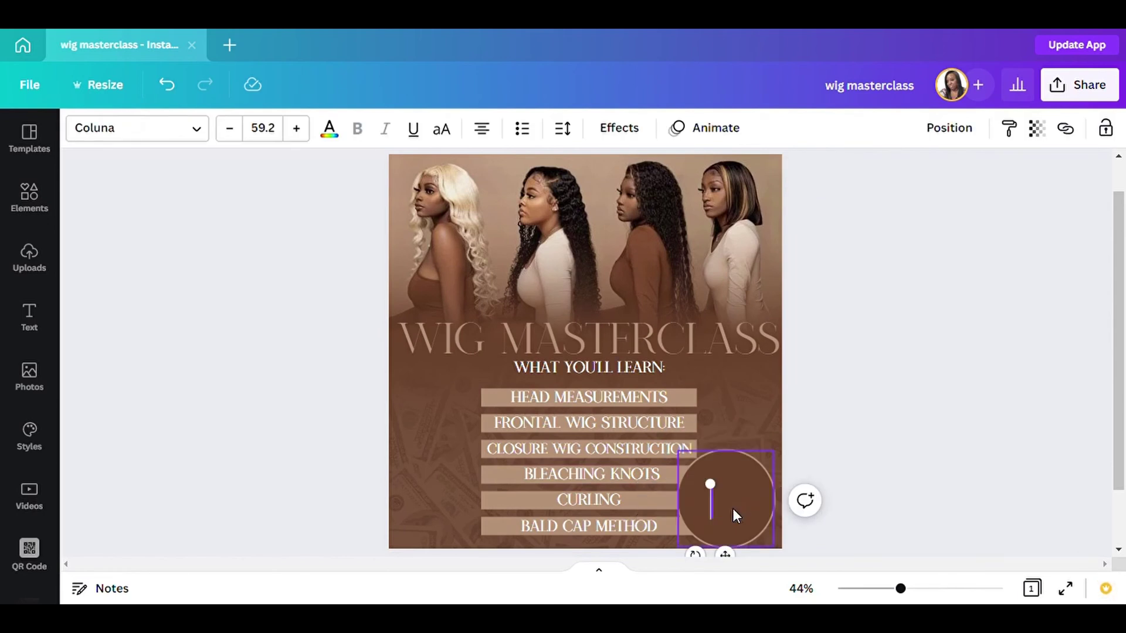
text($500)
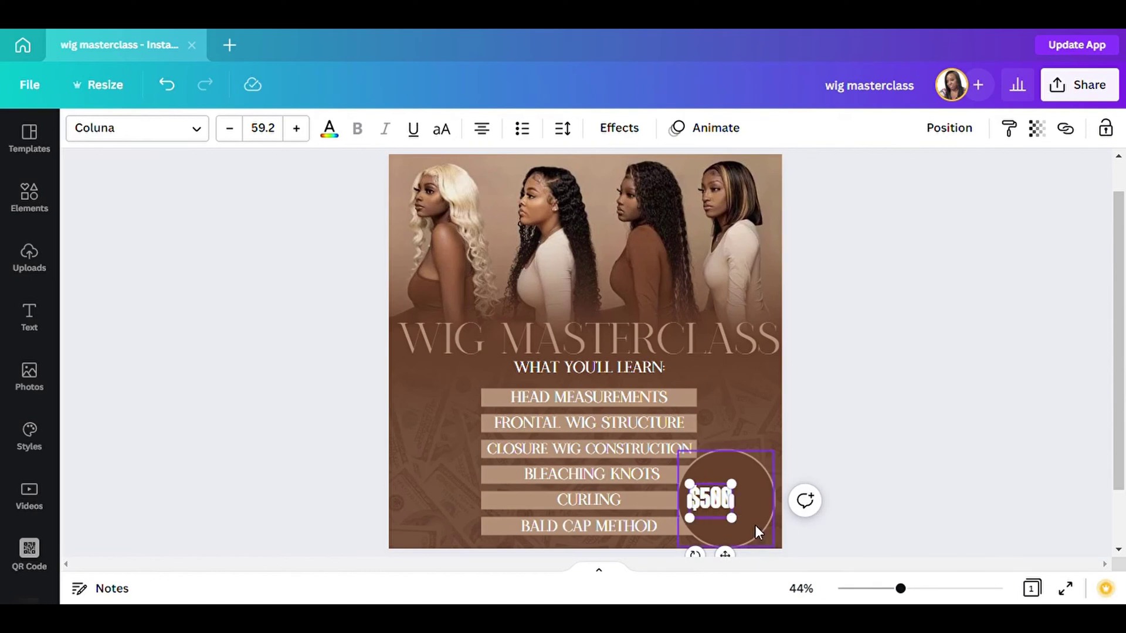
drag(726, 556, 746, 549)
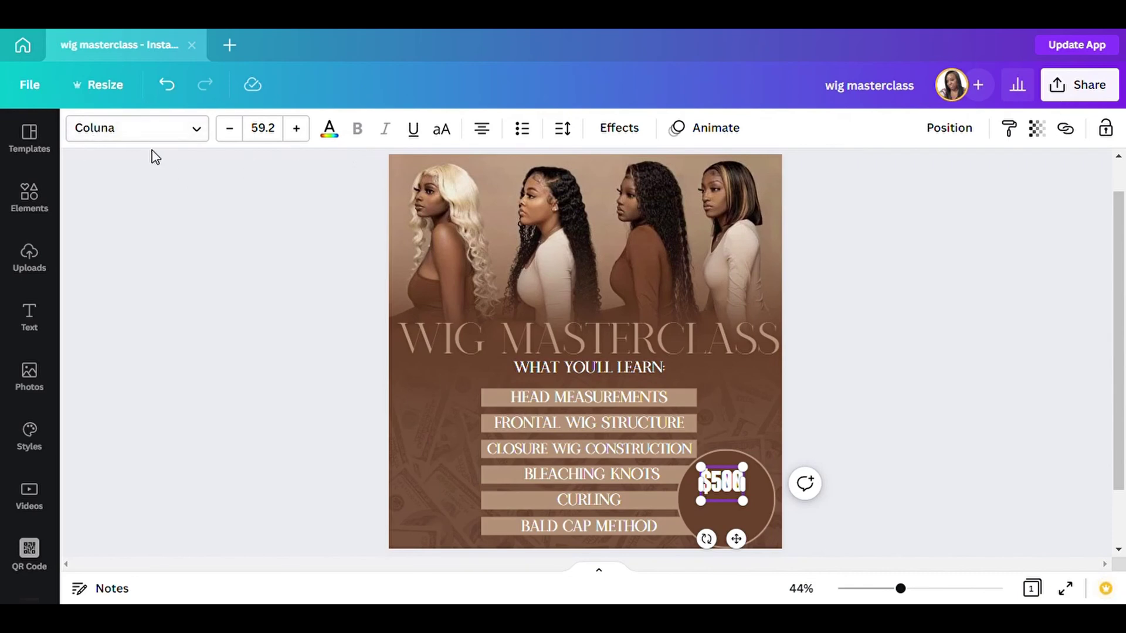
Set the "$500" text in the Nomark Regular font and enlarge it to about size 61.9.
click(208, 134)
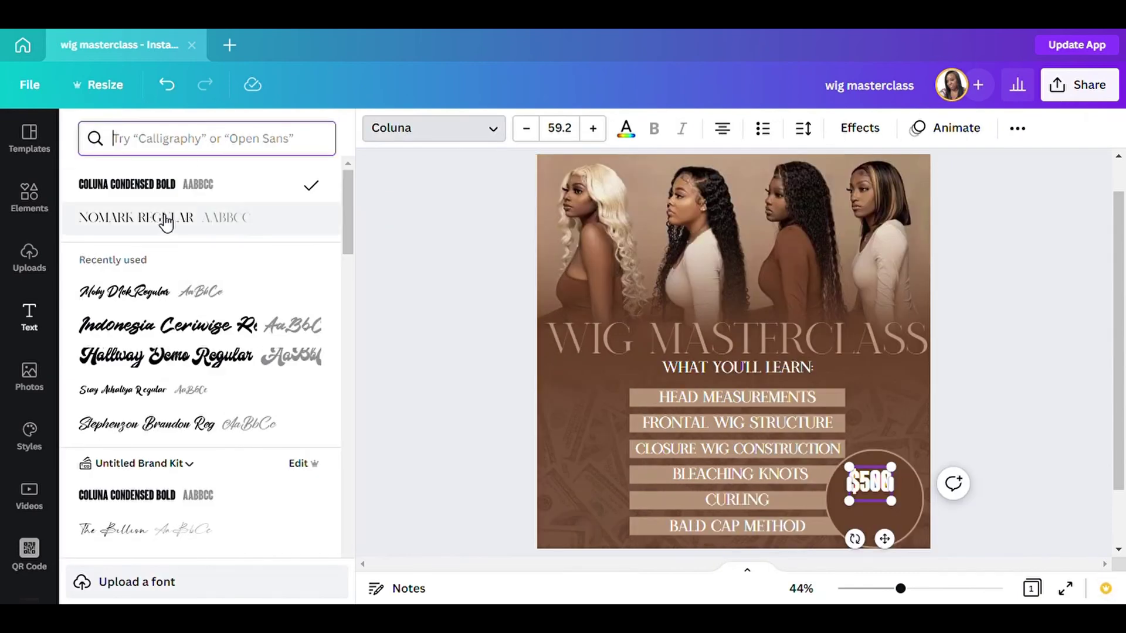
click(164, 218)
key(Escape)
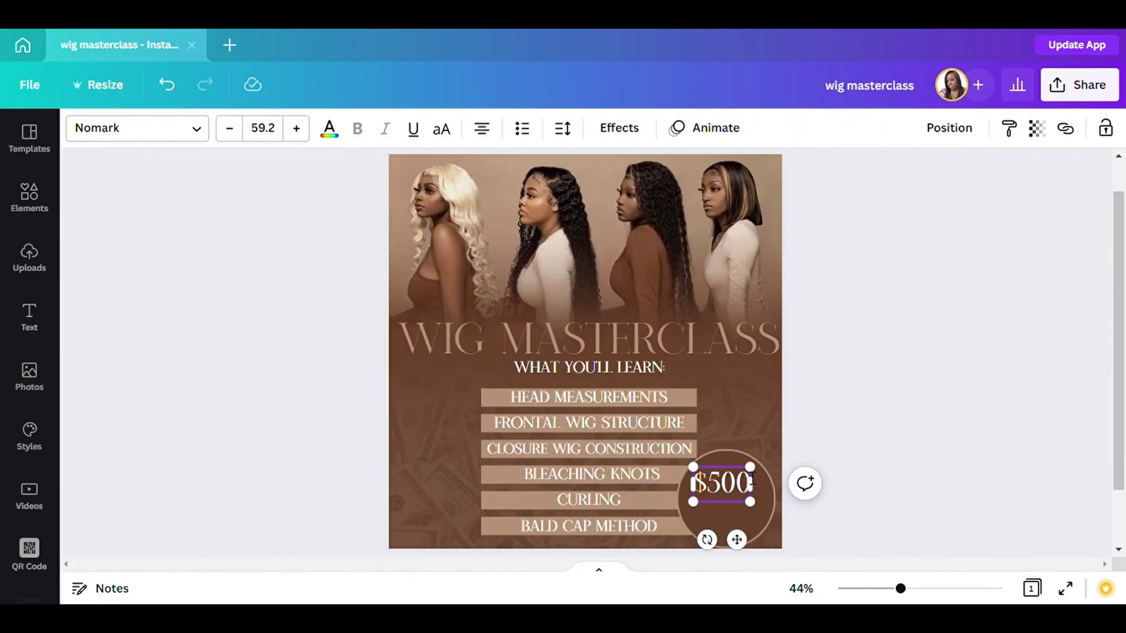
mouse_move(758, 477)
mouse_down()
mouse_move(764, 466)
mouse_move(754, 466)
mouse_up()
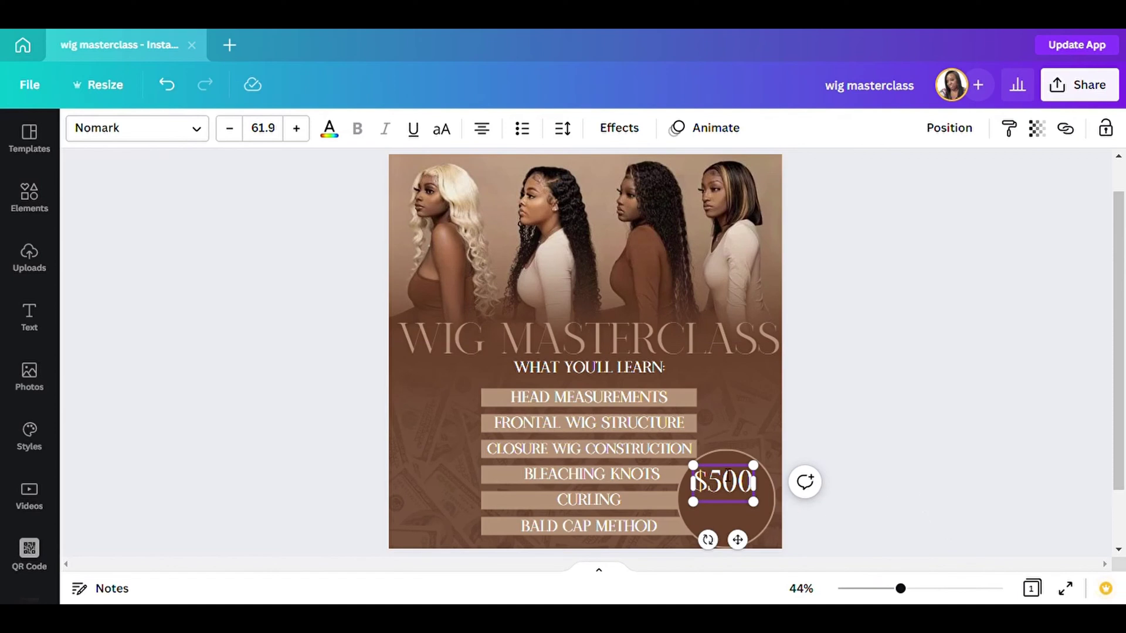
Color the "$500" text with the tan document color.
click(329, 128)
click(228, 214)
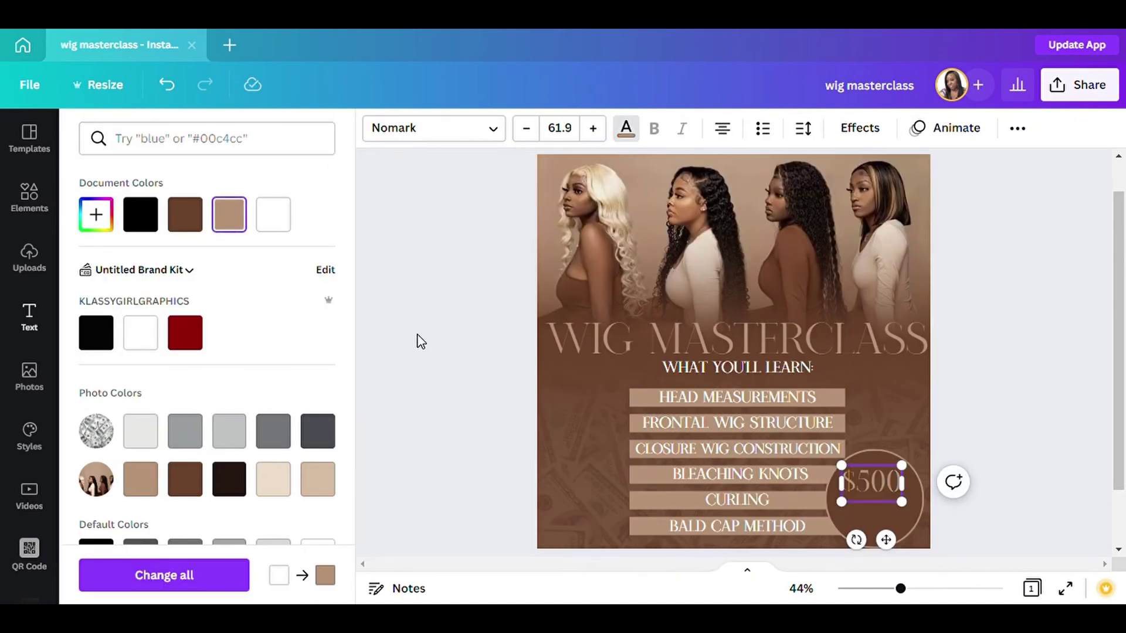
click(391, 237)
Duplicate the "HEAD MEASUREMENTS" text, shrink the copy to about size 17.6 and place it below "$500" in the corner circle.
click(562, 399)
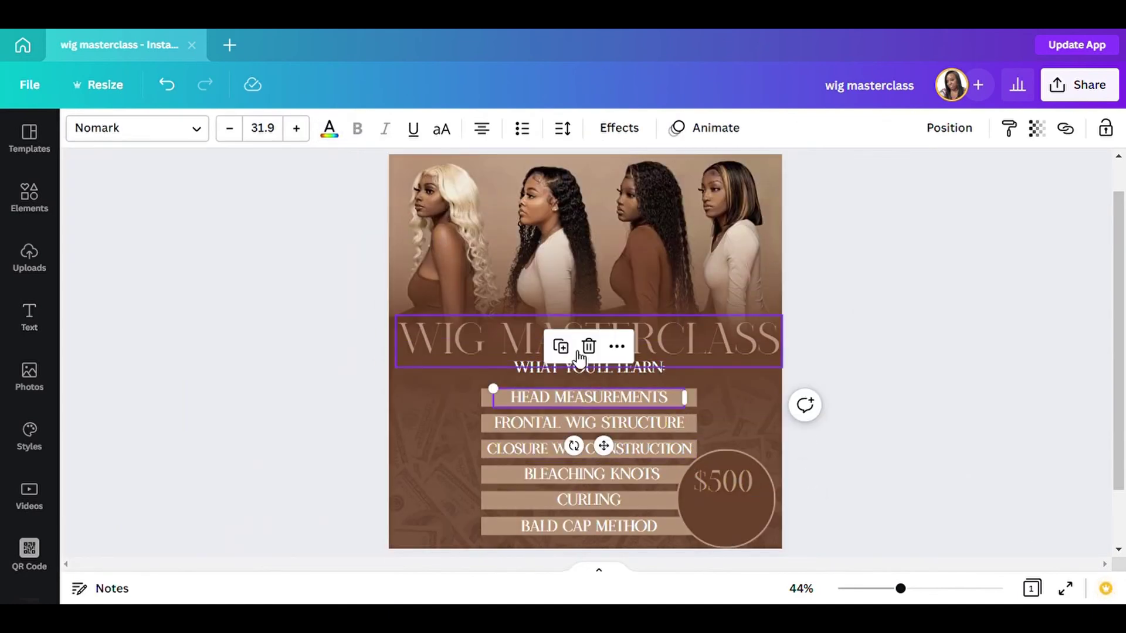
click(561, 346)
drag(608, 449, 764, 559)
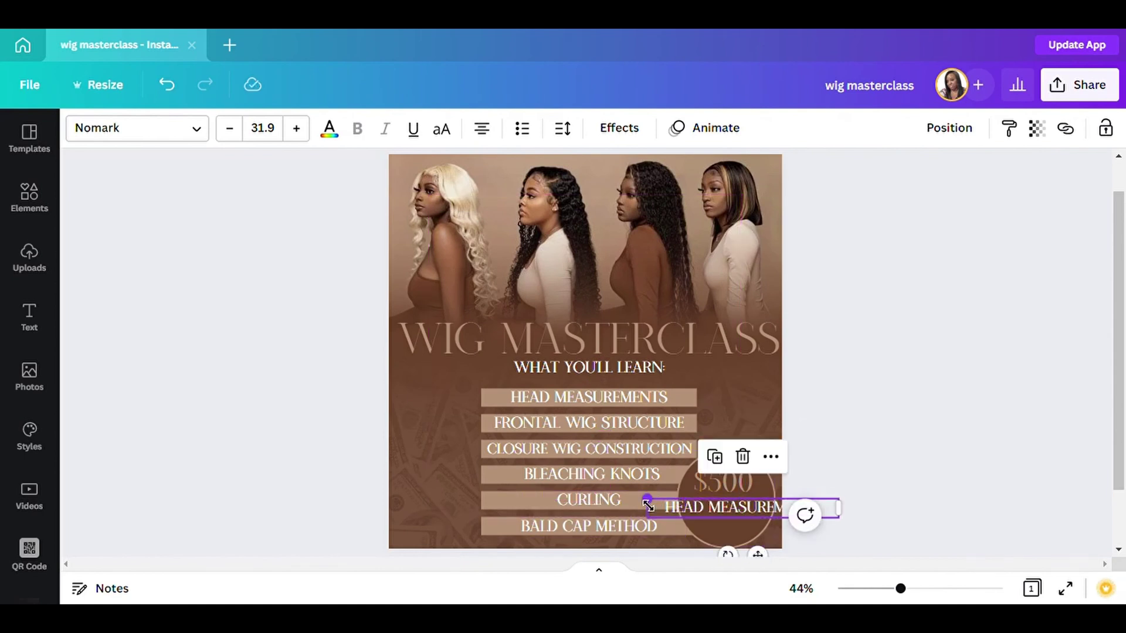
drag(647, 504, 733, 507)
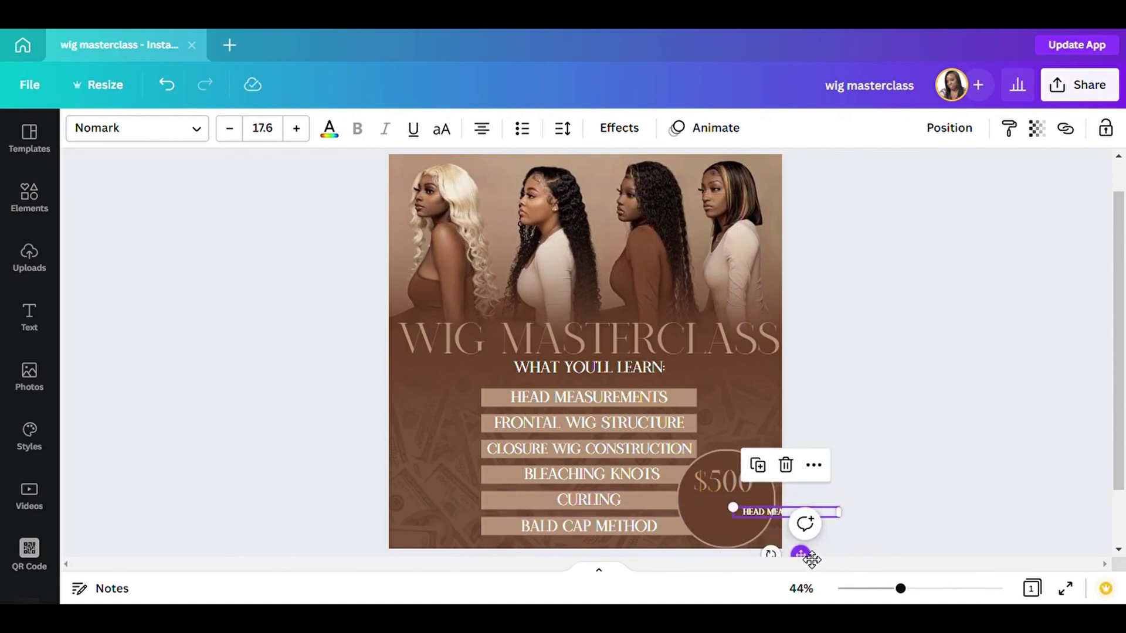
drag(812, 559, 744, 554)
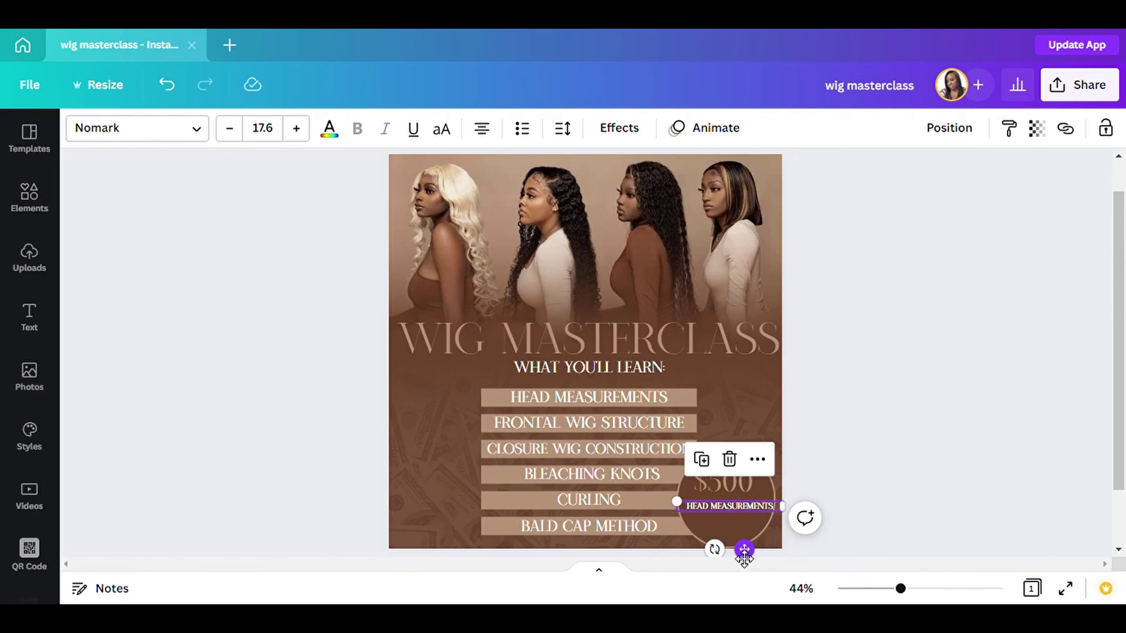
Replace the small copied text below "$500" in the corner circle with "$75 NON REFUNDABLE FEE".
double_click(741, 506)
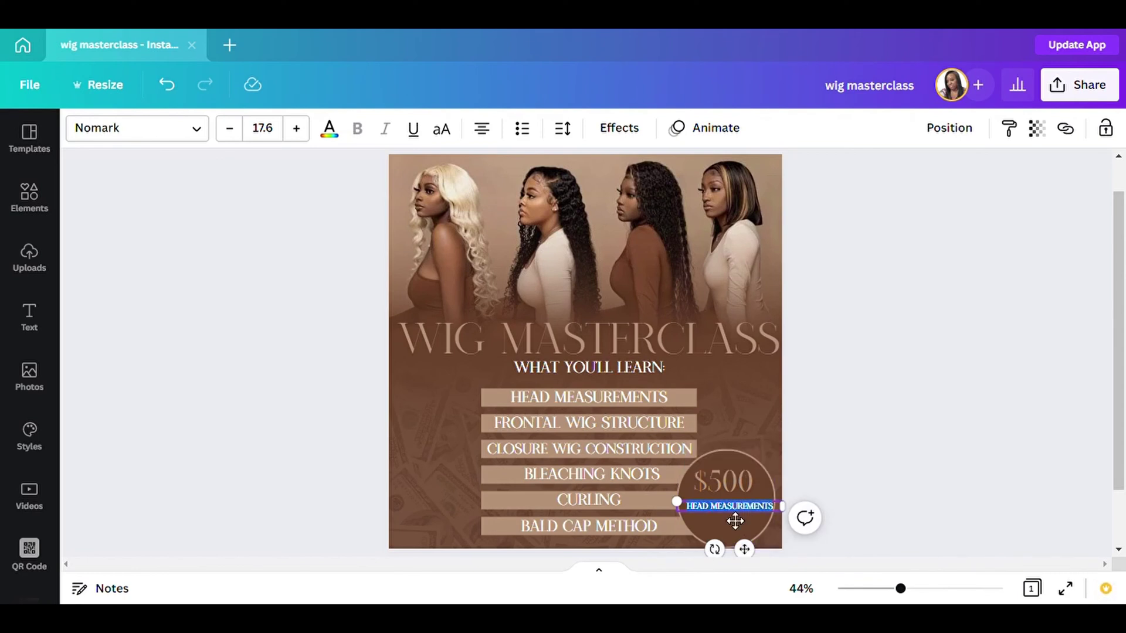
text(s)
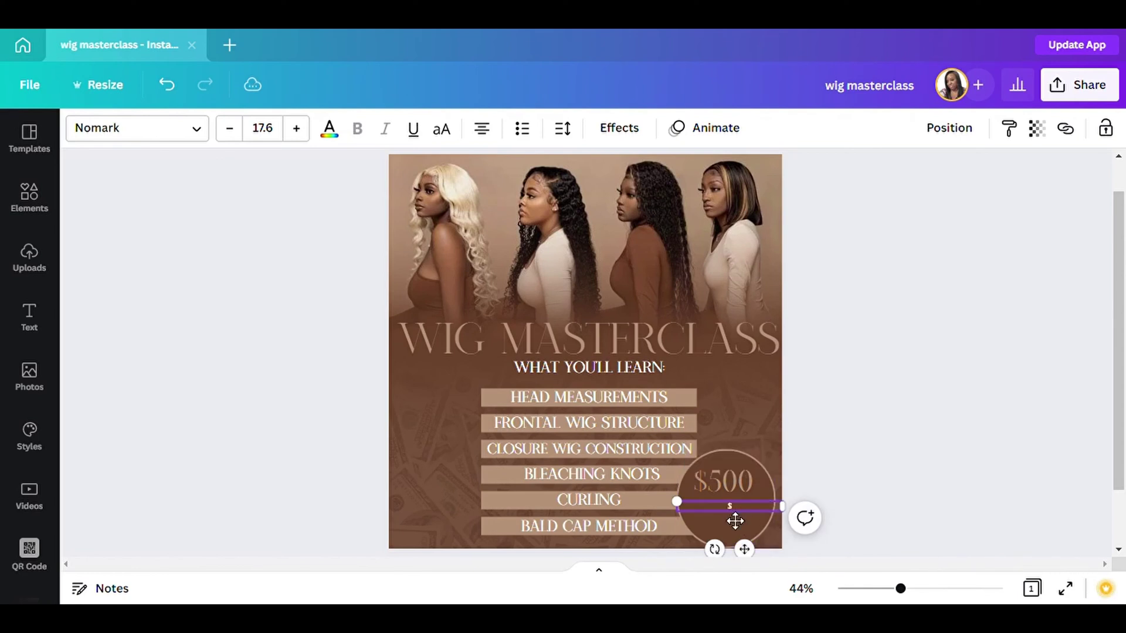
text(74)
key(BackSpace)
text(5 NON-REFUNDABL)
key(BackSpace)
key(BackSpace)
key(BackSpace)
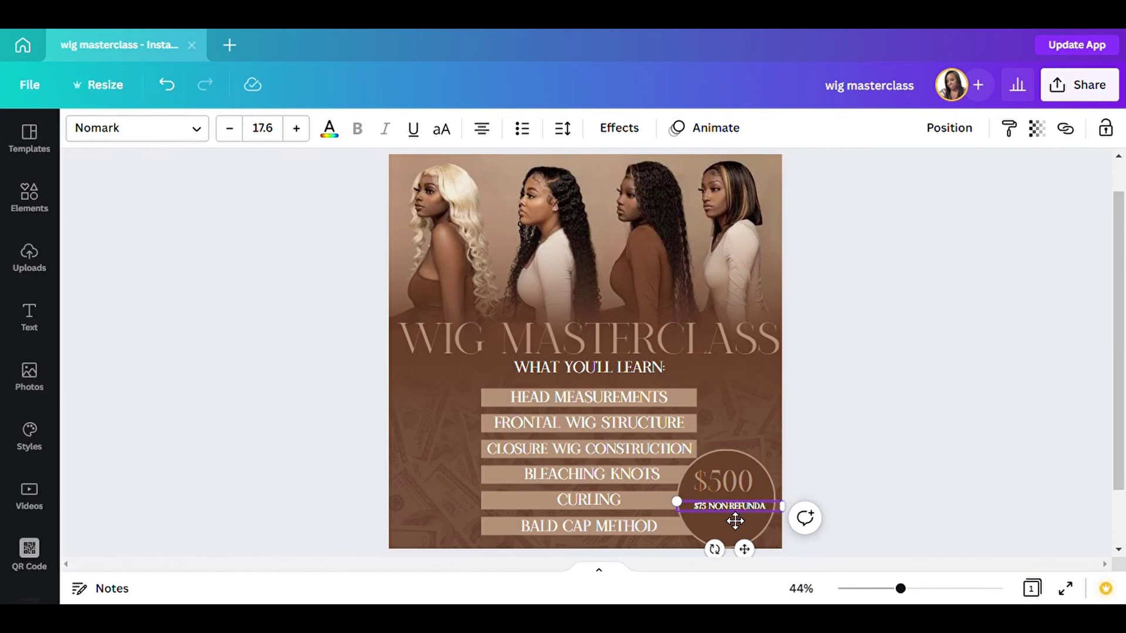
text(L)
key(BackSpace)
text(ABLE FEE)
key(ctrl+a)
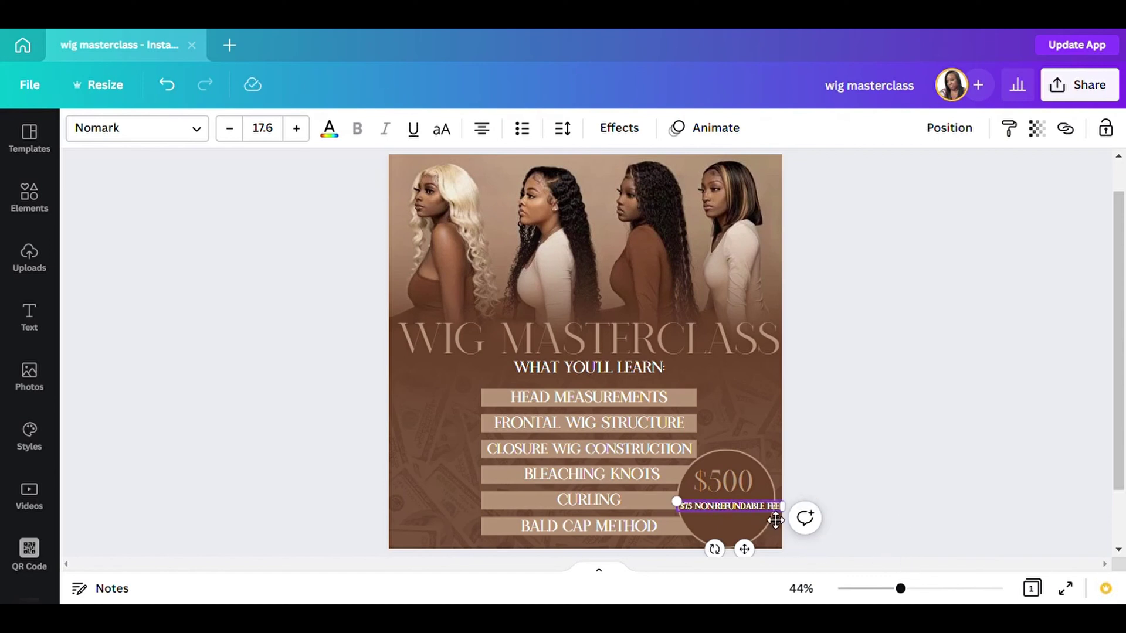
Narrow the fee text box so it wraps onto two lines and center it below "$500" inside the circle.
drag(791, 514, 749, 515)
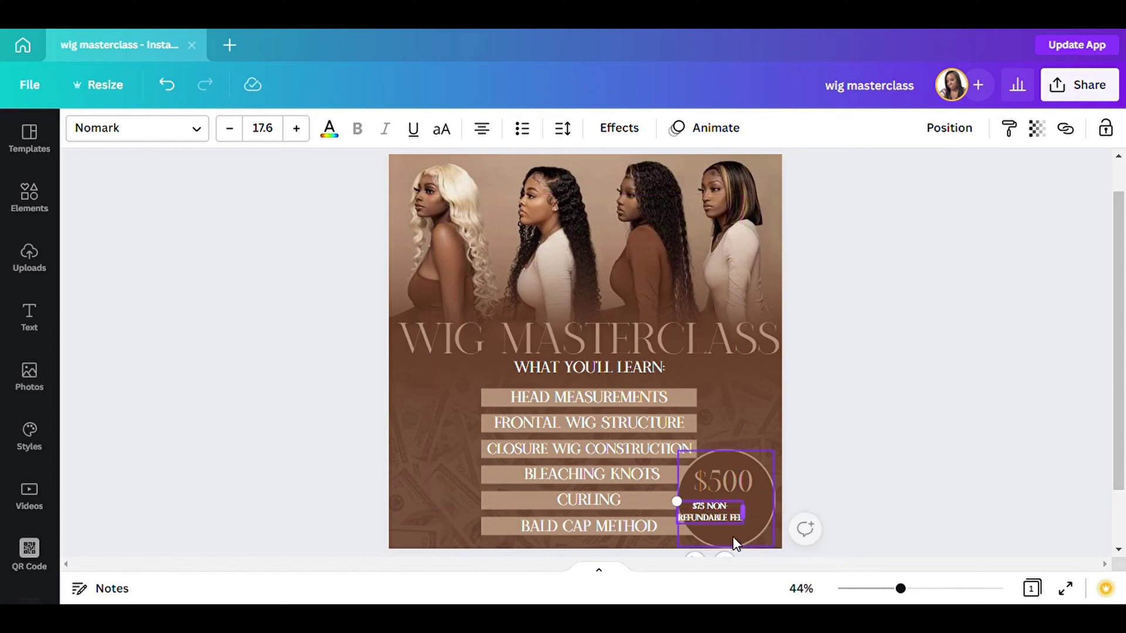
drag(736, 558, 752, 565)
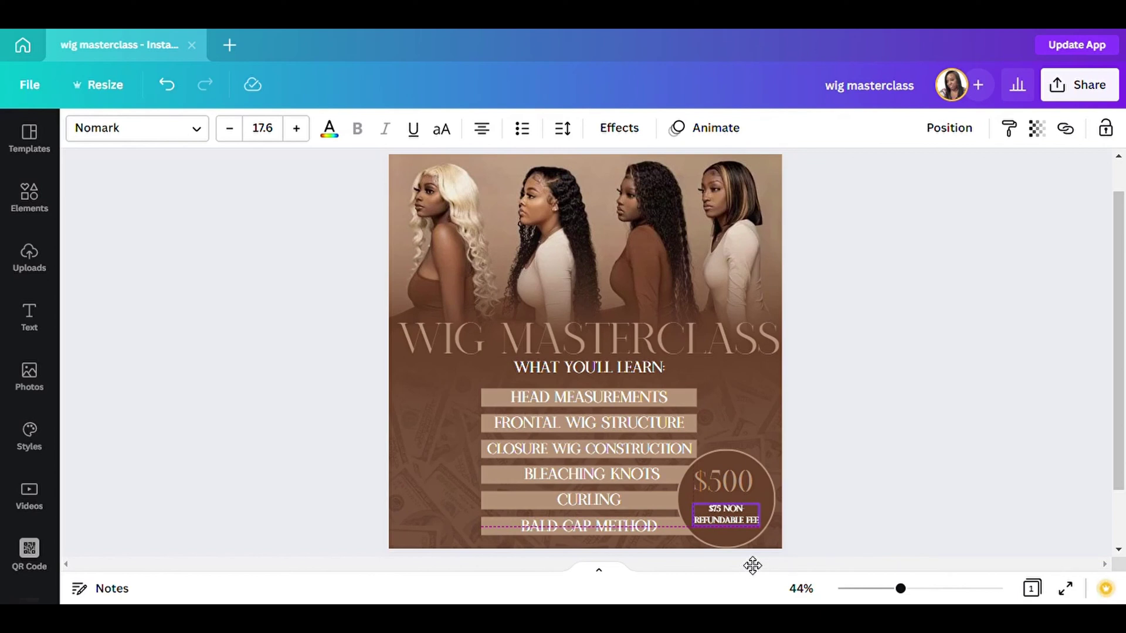
drag(752, 566, 752, 565)
click(892, 442)
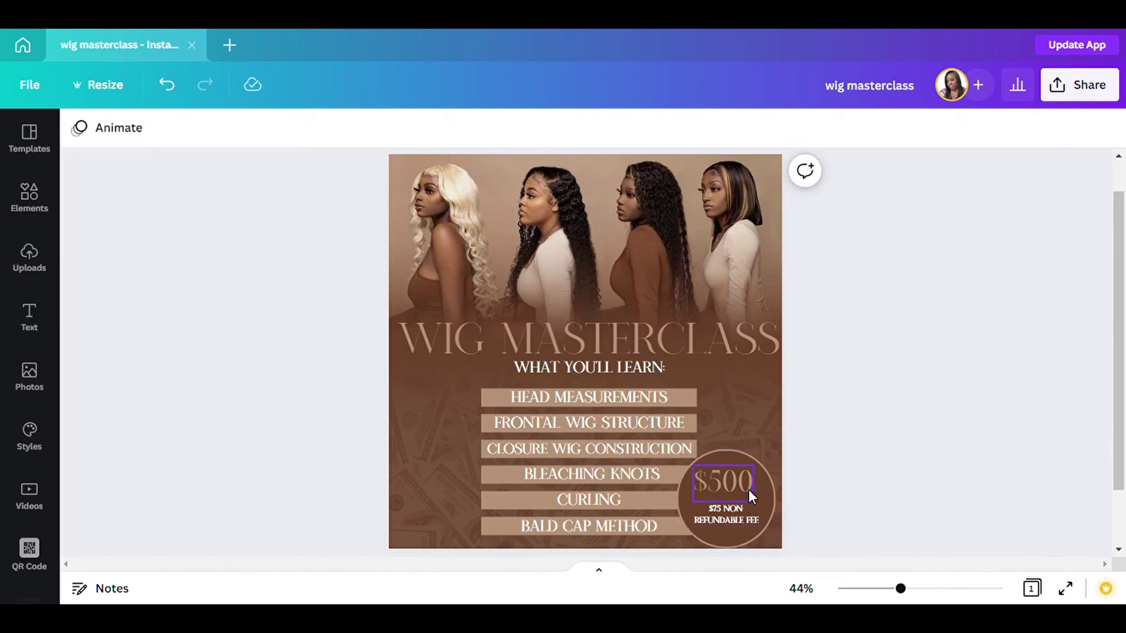
click(738, 513)
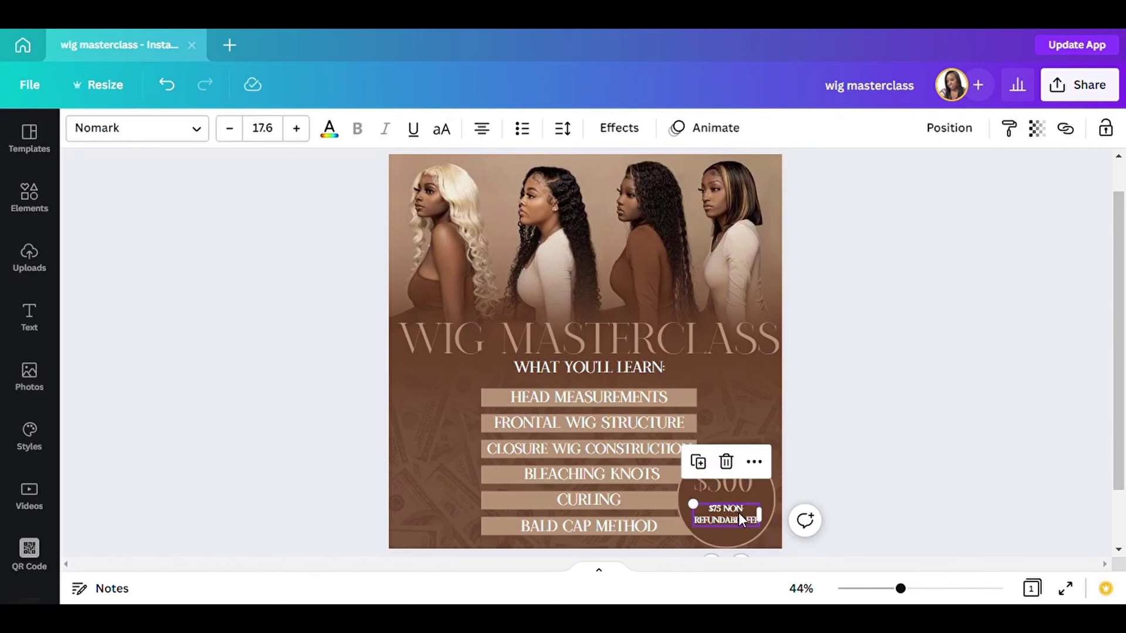
click(916, 473)
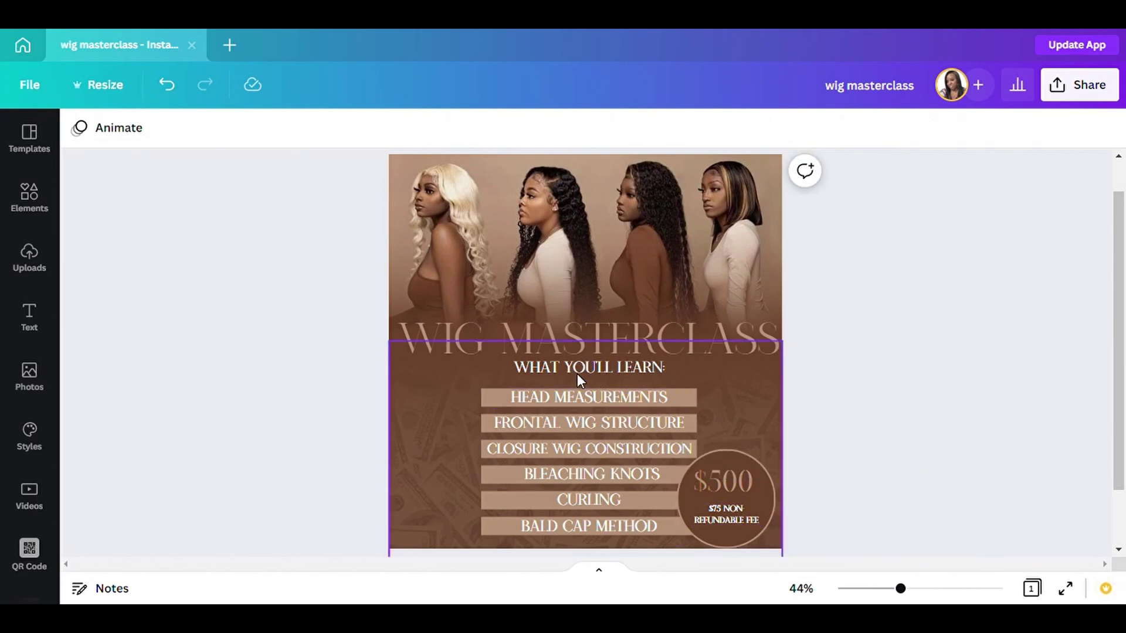